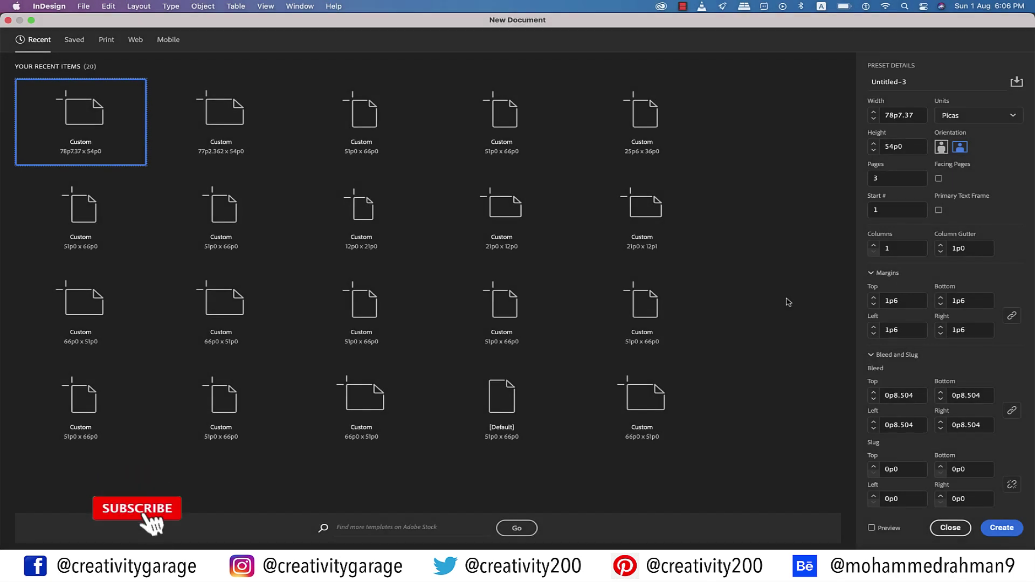
Show the blank Print document presets, then switch to the trifold plan in Illustrator
{"action": "left_click", "coordinate": [106, 42]}
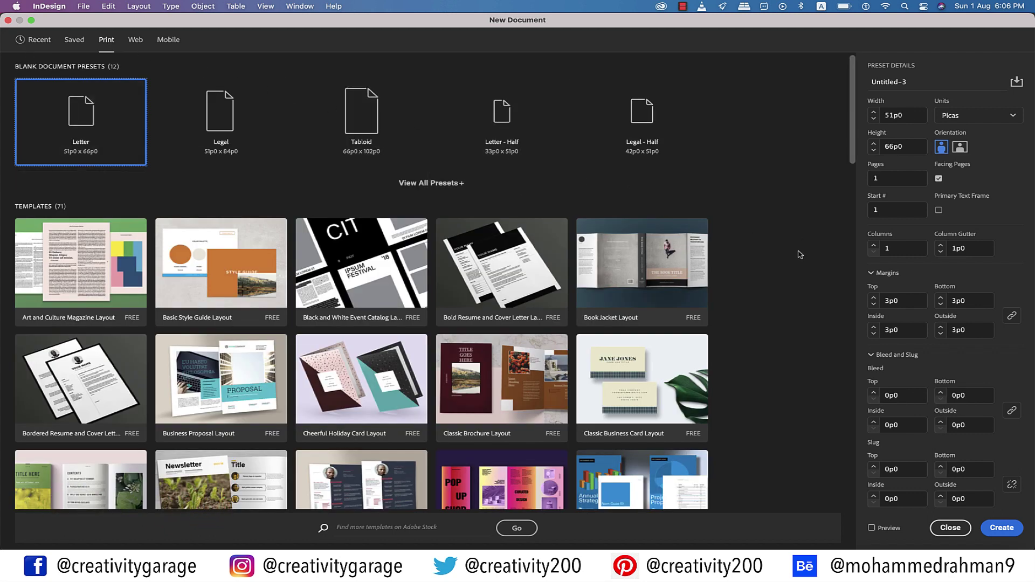
{"action": "left_click", "coordinate": [642, 564]}
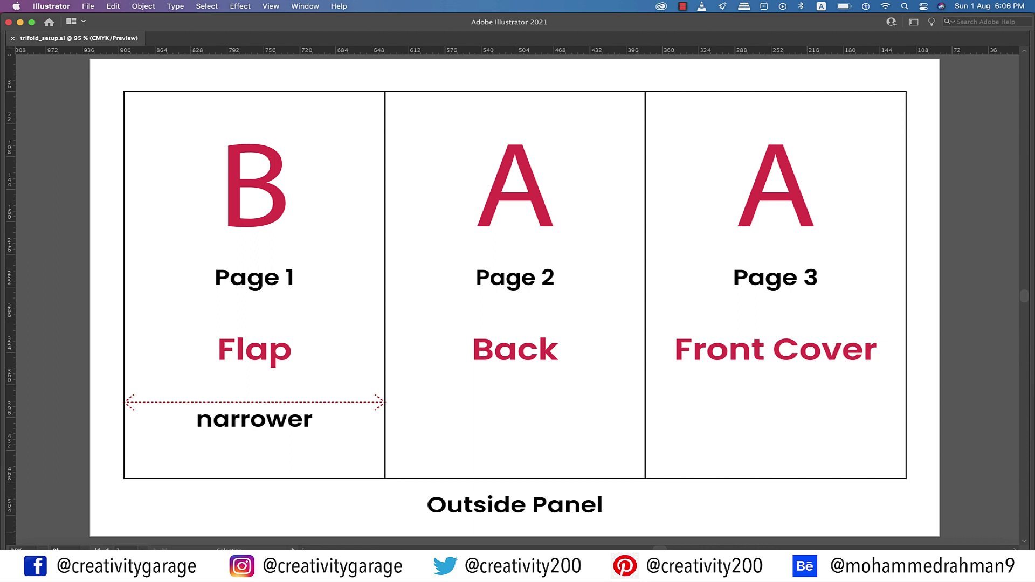
View the inside panel plan for pages 4–6, then return to InDesign's New Document dialog
{"action": "key", "text": "shift+Page_Down"}
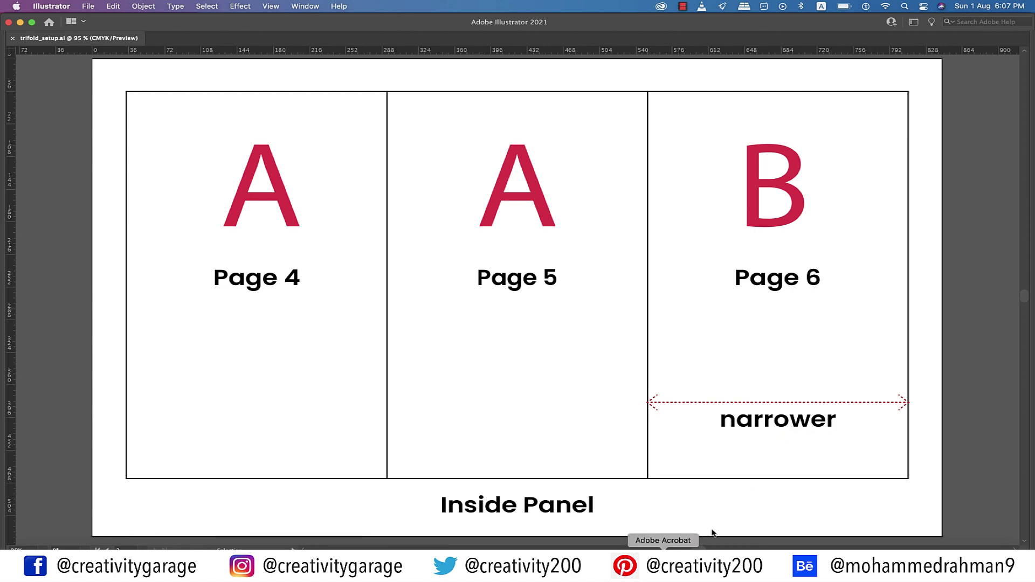
{"action": "left_click", "coordinate": [684, 561]}
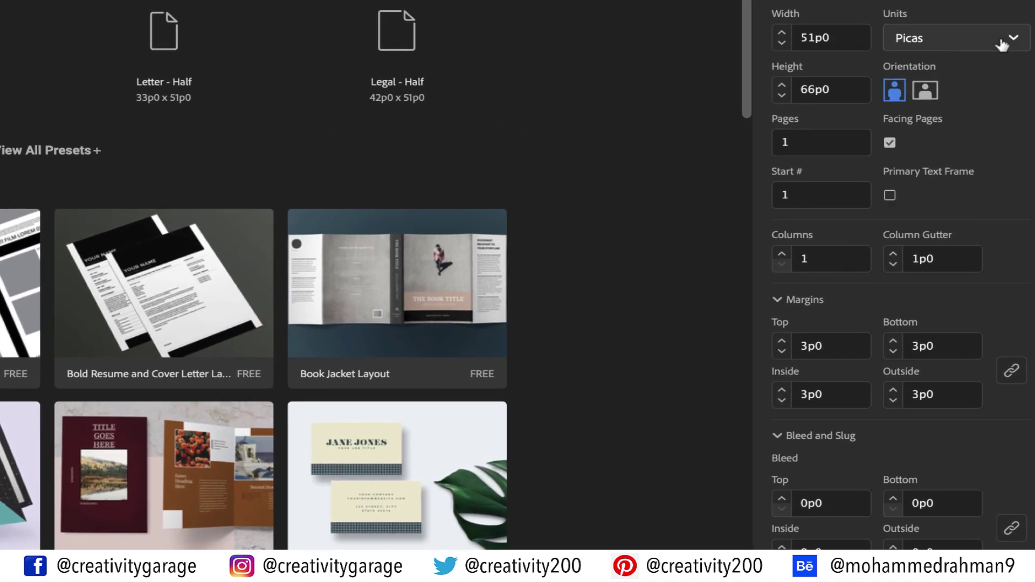
Set units to millimetres, divide the landscape width by 3, then edit the portrait width
{"action": "left_click", "coordinate": [1002, 44]}
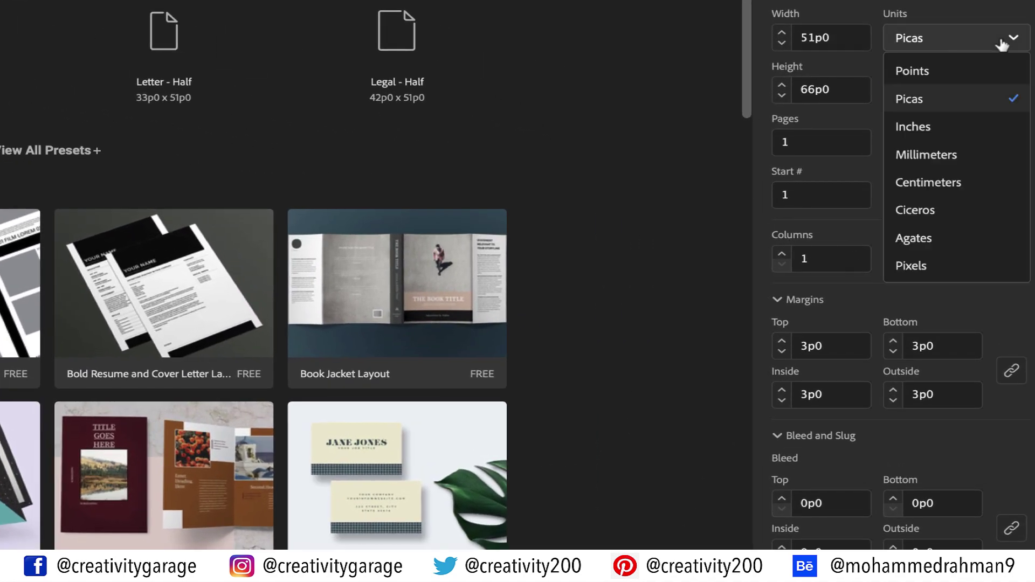
{"action": "left_click", "coordinate": [944, 152]}
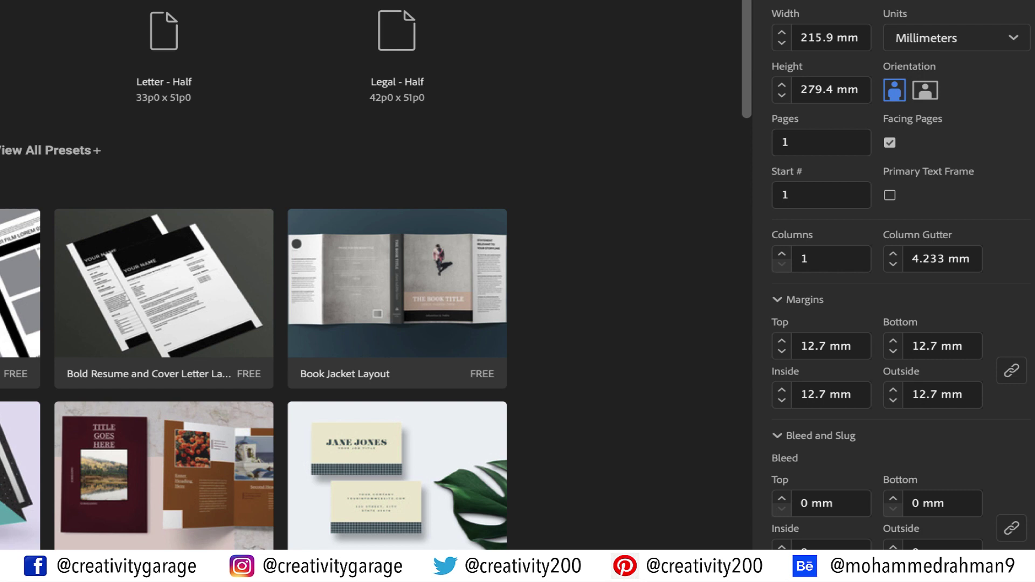
{"action": "left_click", "coordinate": [929, 92]}
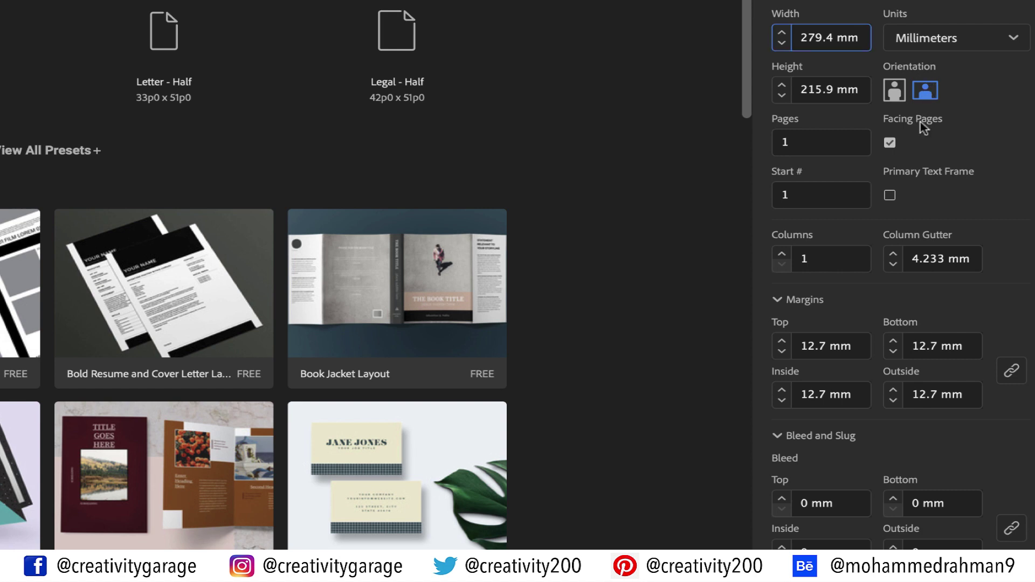
{"action": "type", "text": "/"}
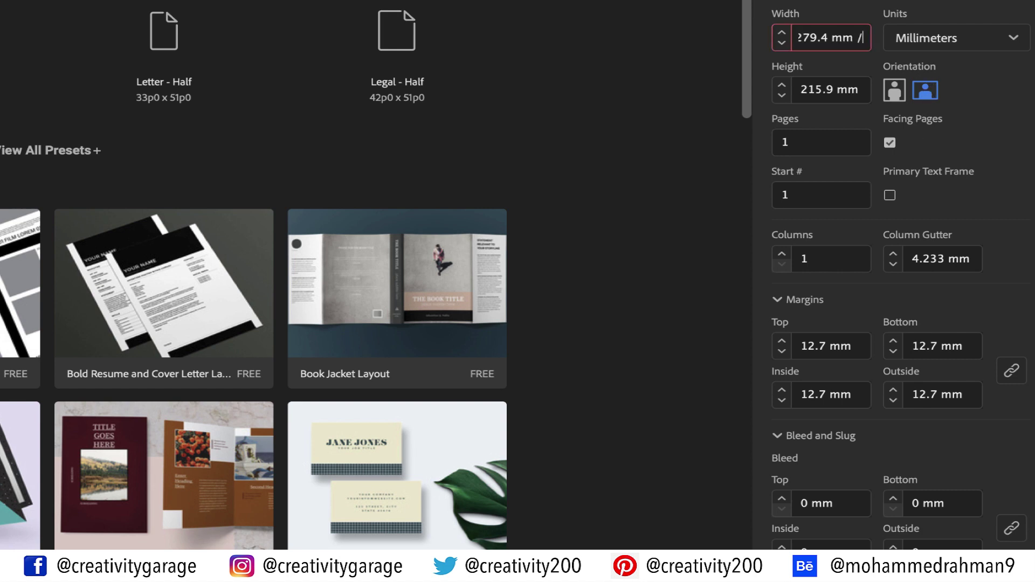
{"action": "type", "text": "3"}
{"action": "left_click", "coordinate": [848, 143]}
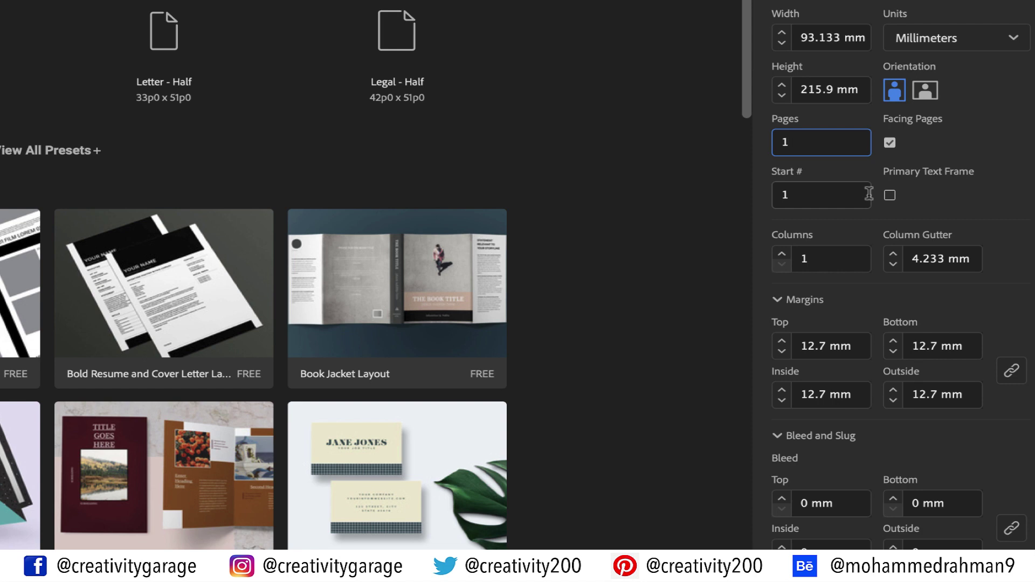
{"action": "left_click", "coordinate": [812, 37]}
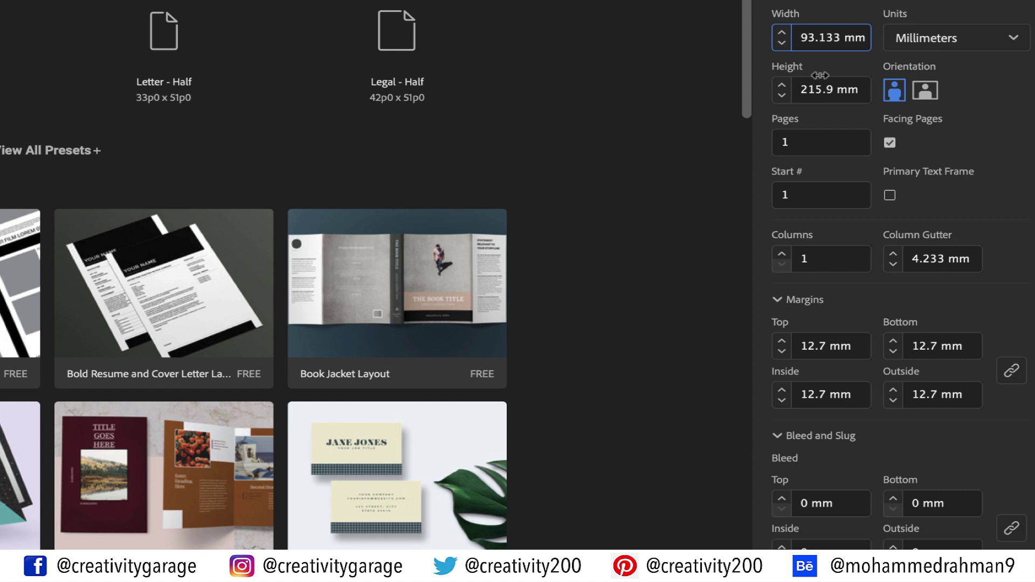
{"action": "key", "text": "BackSpace"}
Make the width 94.133 mm, turn off Facing Pages and set 6 pages
{"action": "type", "text": "4"}
{"action": "left_click", "coordinate": [833, 144]}
{"action": "left_click", "coordinate": [890, 144]}
{"action": "left_click", "coordinate": [818, 141]}
{"action": "type", "text": "6"}
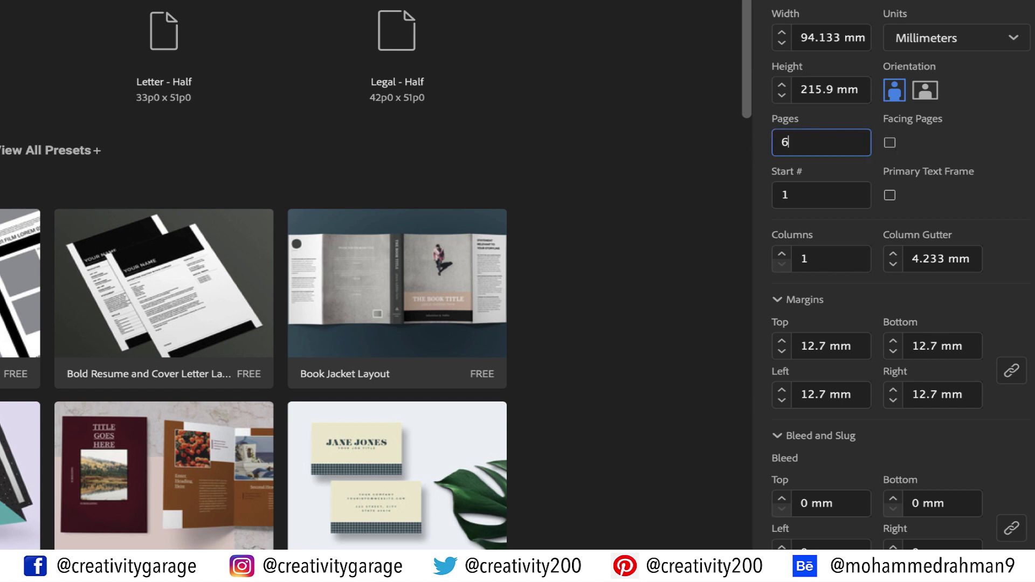
Set 10 mm margins and 3 mm bleed, and create the document
{"action": "key", "text": "Tab"}
{"action": "key", "text": "Tab"}
{"action": "key", "text": "Tab"}
{"action": "key", "text": "Tab"}
{"action": "type", "text": "10"}
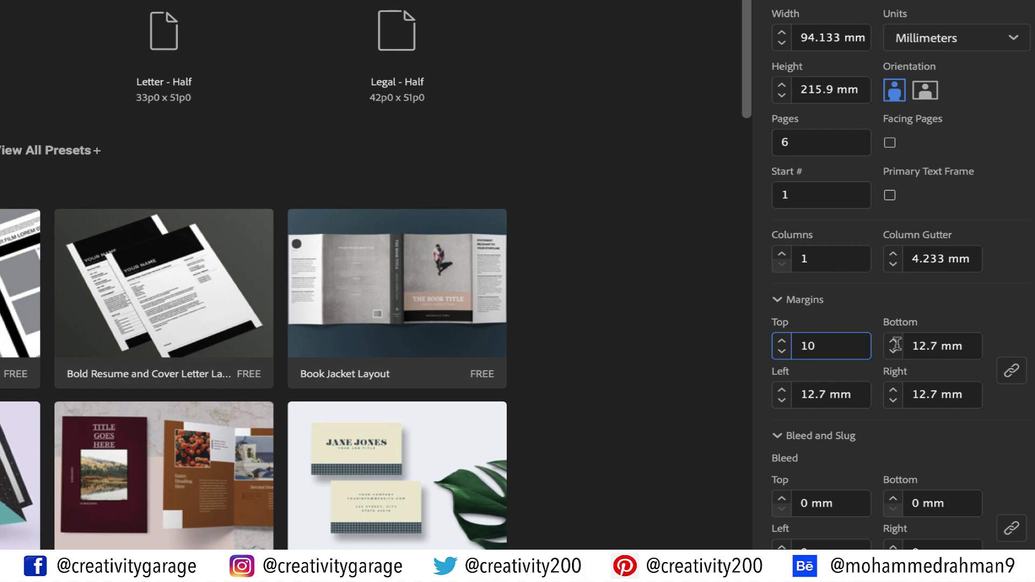
{"action": "left_click", "coordinate": [851, 509]}
{"action": "type", "text": "3"}
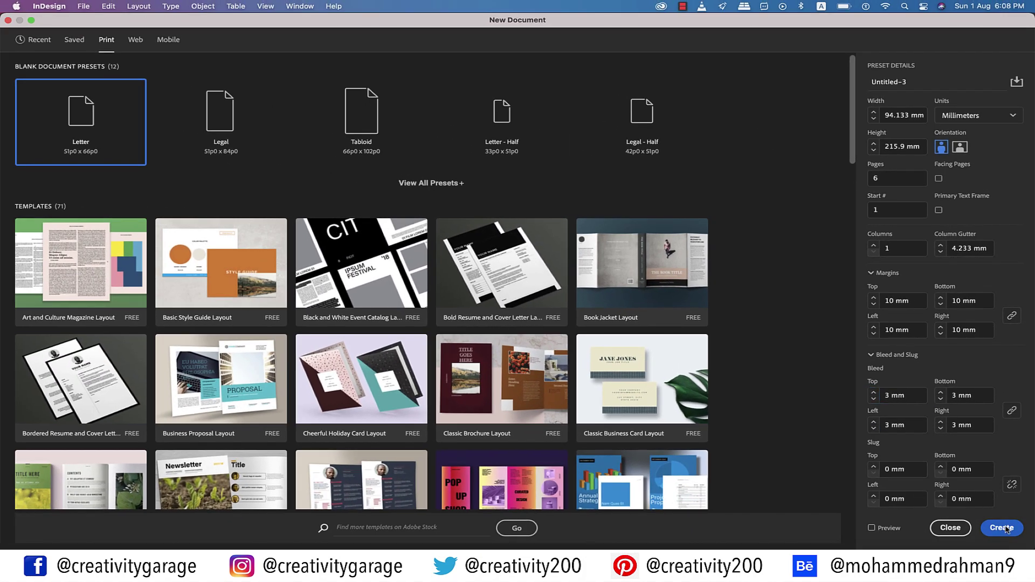
{"action": "left_click", "coordinate": [997, 523]}
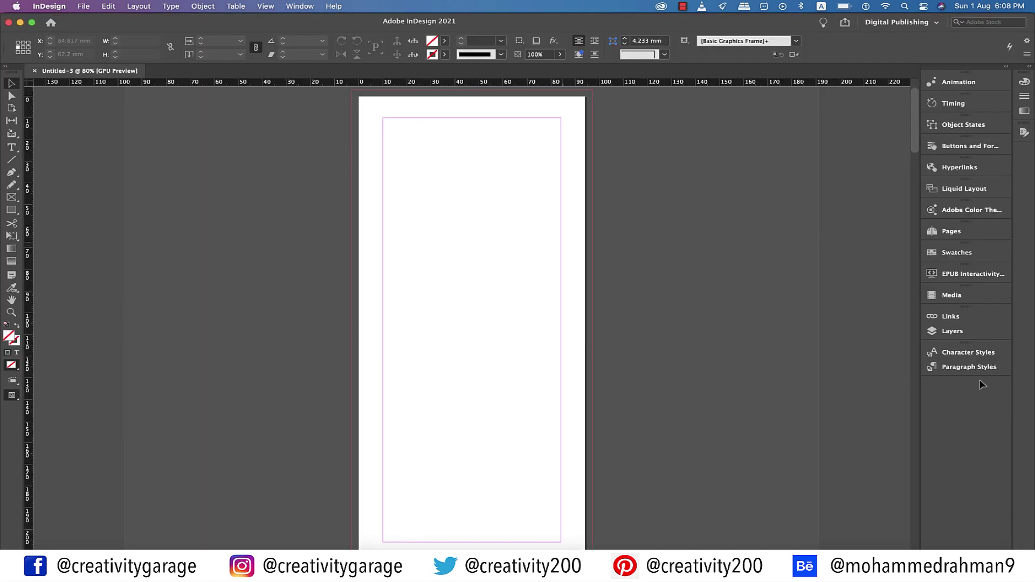
Float the Pages panel and enlarge it to show both masters and all six pages
{"action": "left_click_drag", "start_coordinate": [954, 237], "coordinate": [809, 126]}
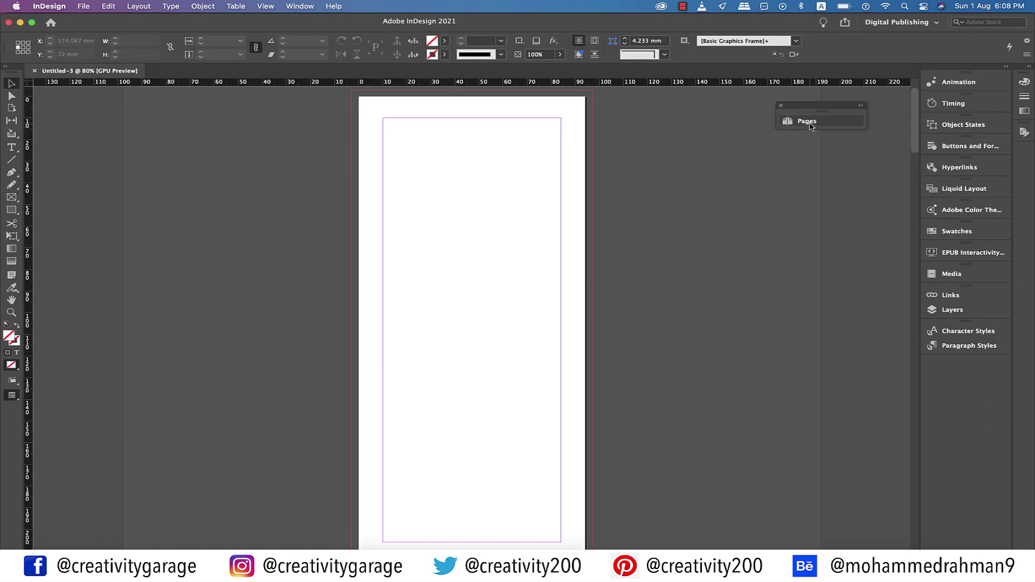
{"action": "left_click_drag", "start_coordinate": [798, 357], "coordinate": [797, 419]}
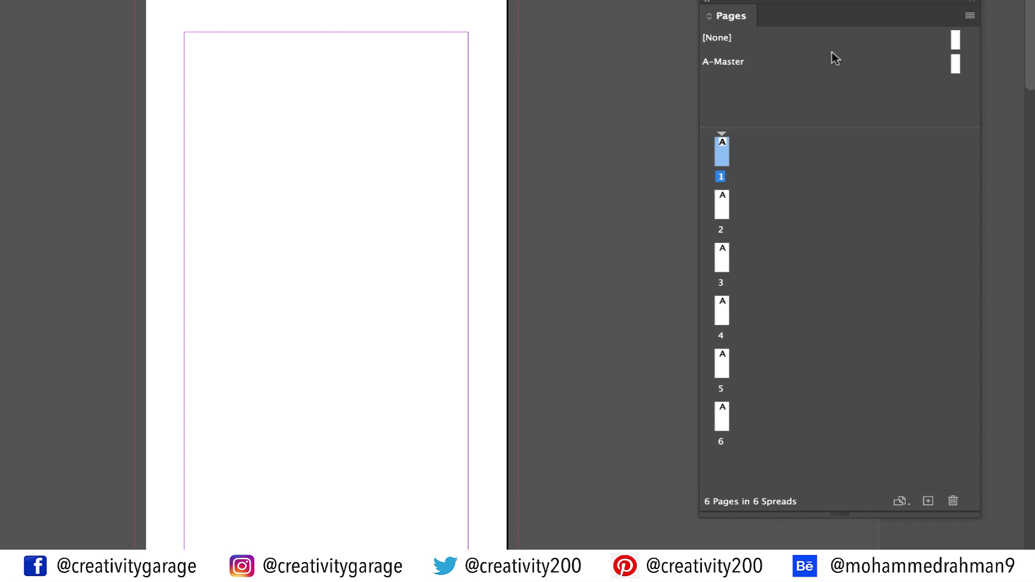
Create B-Master based on A-Master with a 91.133 mm page width
{"action": "right_click", "coordinate": [858, 105]}
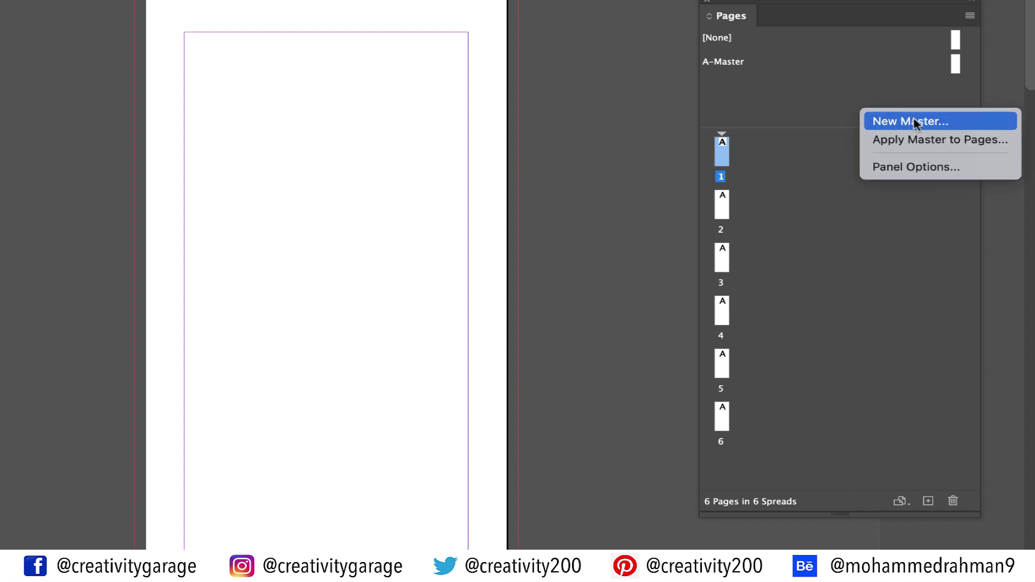
{"action": "left_click", "coordinate": [915, 121]}
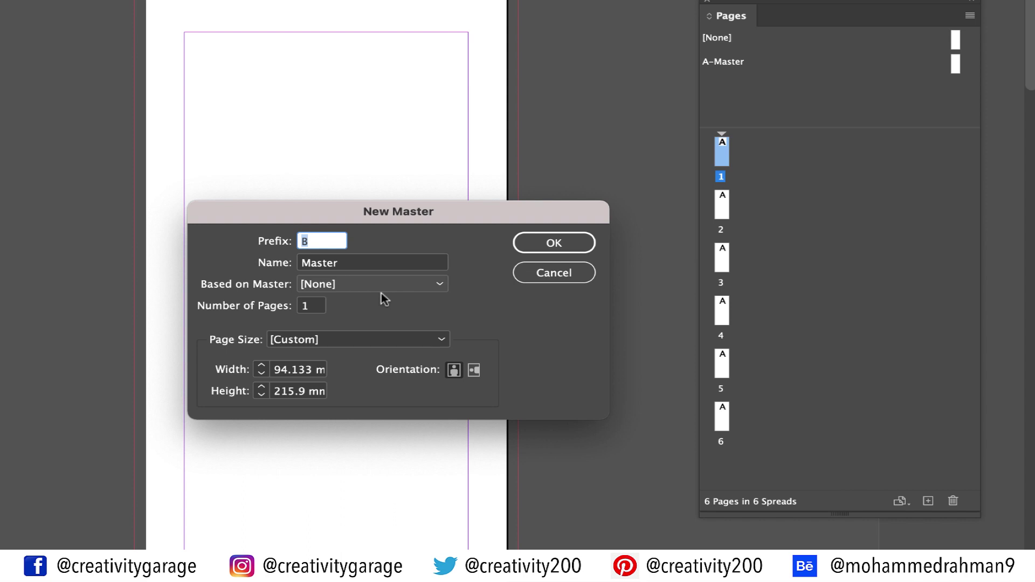
{"action": "left_click", "coordinate": [420, 289]}
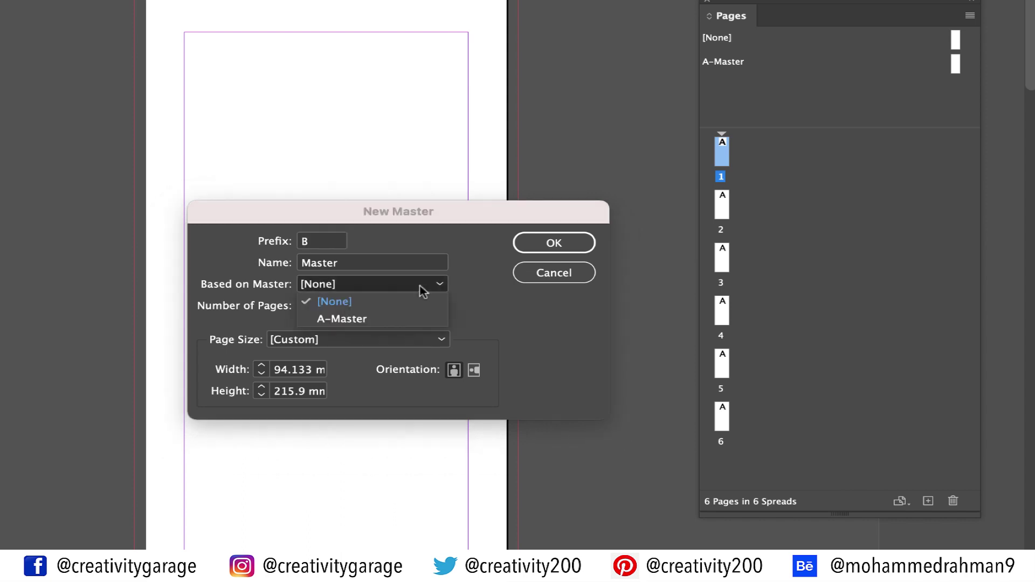
{"action": "left_click", "coordinate": [397, 318]}
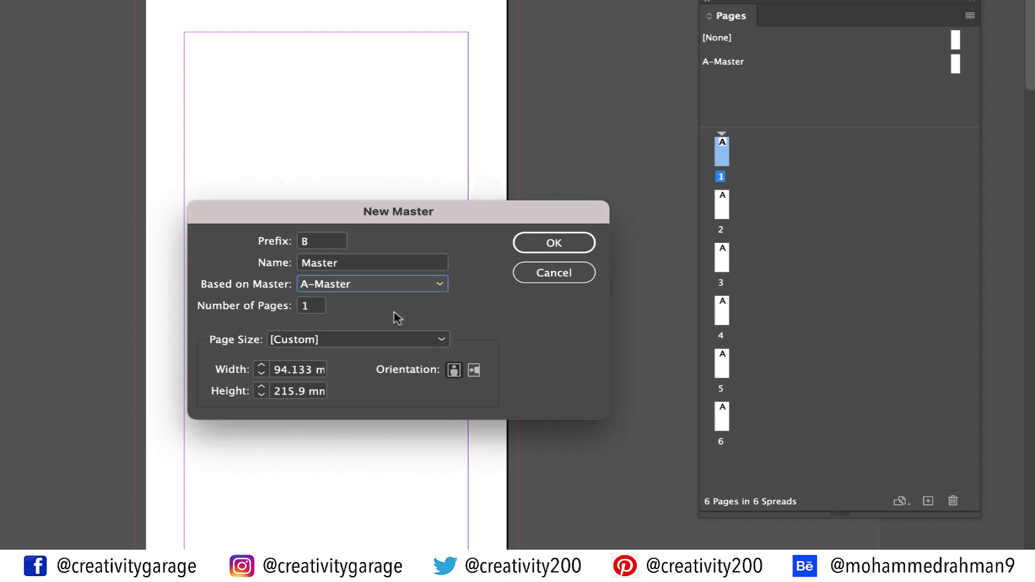
{"action": "left_click", "coordinate": [285, 371]}
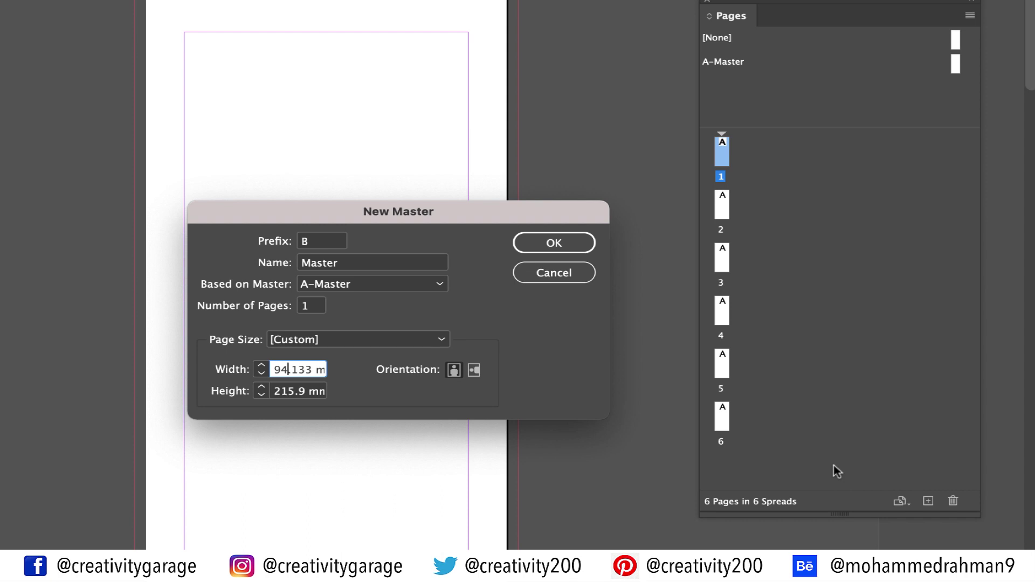
{"action": "key", "text": "BackSpace"}
{"action": "type", "text": "1"}
{"action": "left_click", "coordinate": [555, 246]}
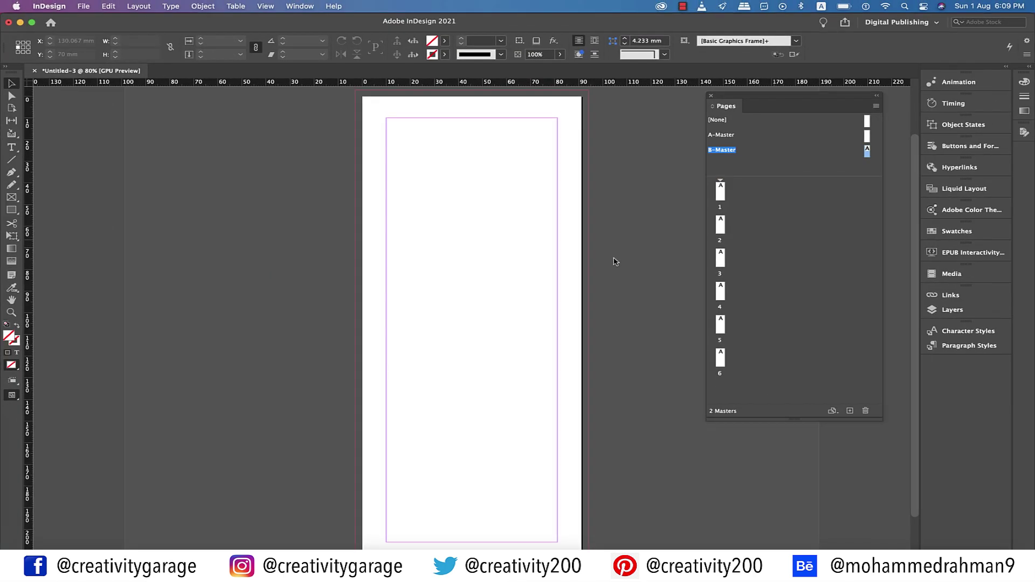
Check the Illustrator plan marking pages 1 and 6 as B, then return to InDesign
{"action": "left_click", "coordinate": [639, 566]}
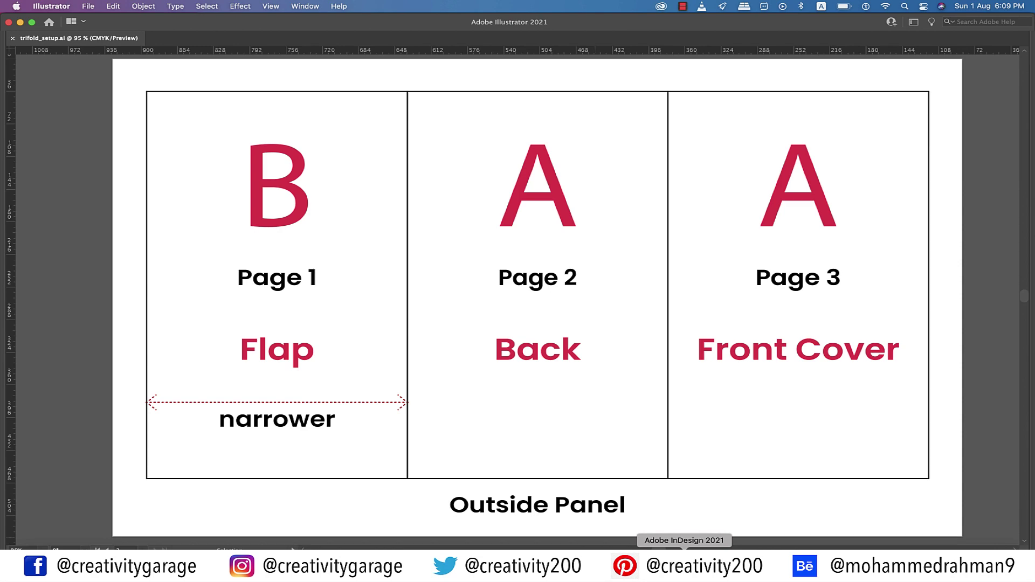
{"action": "left_click", "coordinate": [684, 563]}
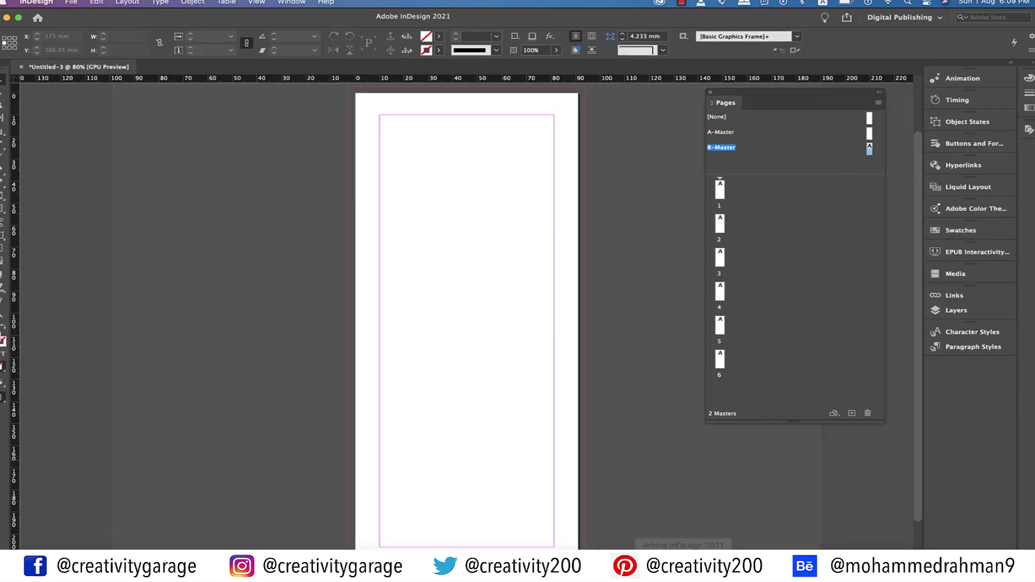
Apply B-Master to pages 1 and 6, resizing each to the master page size
{"action": "left_click", "coordinate": [707, 147]}
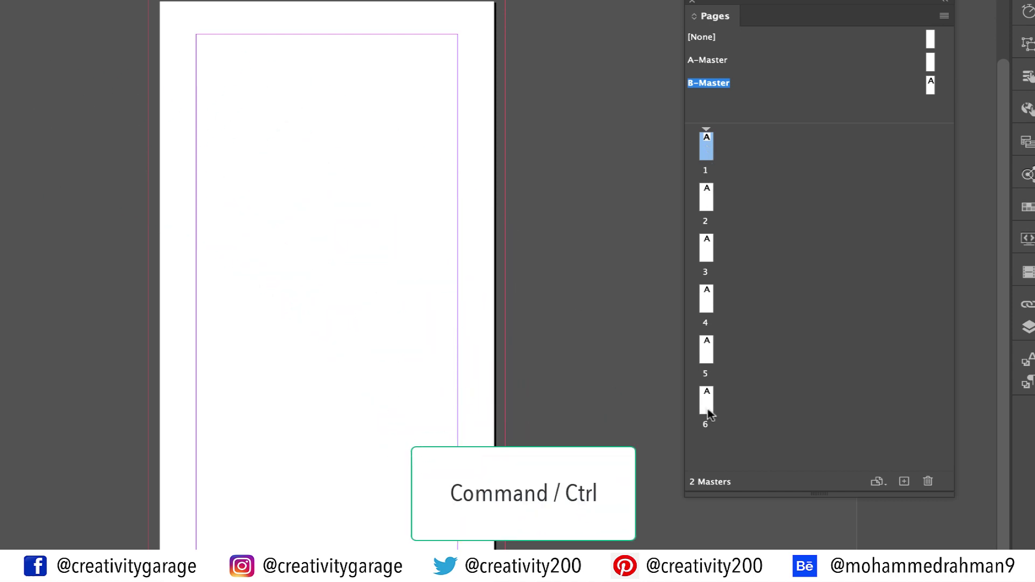
{"action": "right_click", "coordinate": [706, 156]}
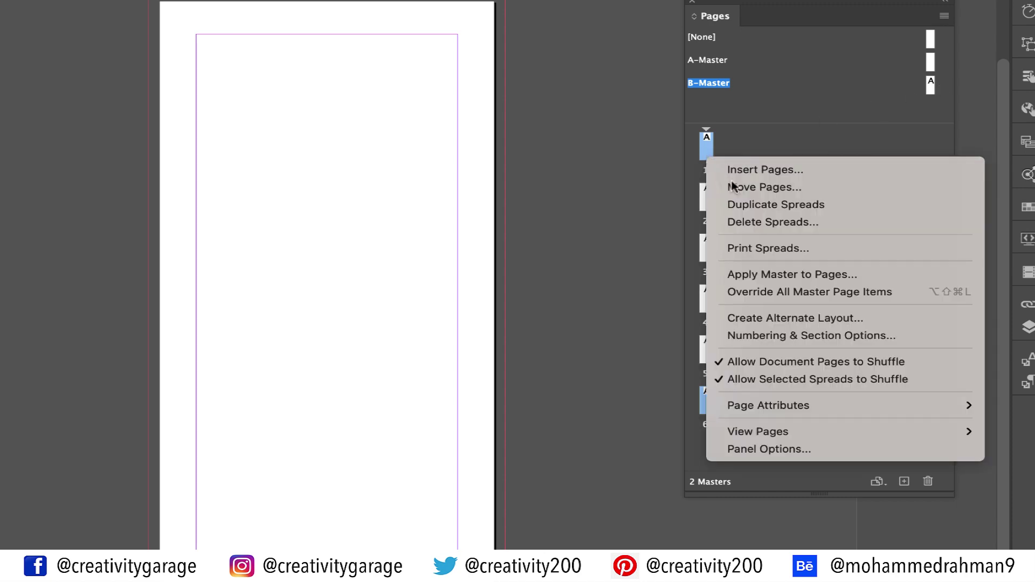
{"action": "left_click", "coordinate": [824, 276]}
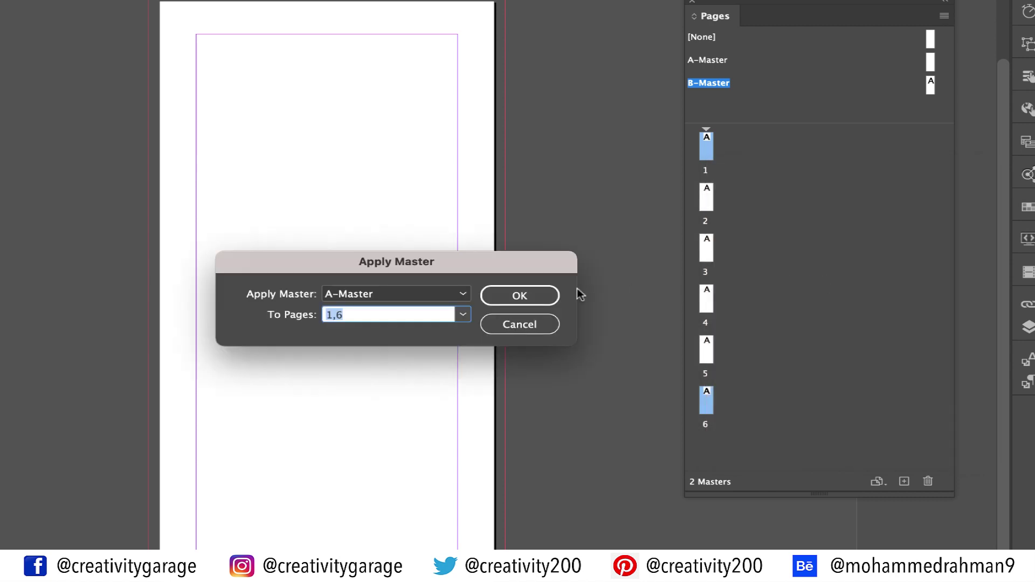
{"action": "left_click", "coordinate": [386, 295]}
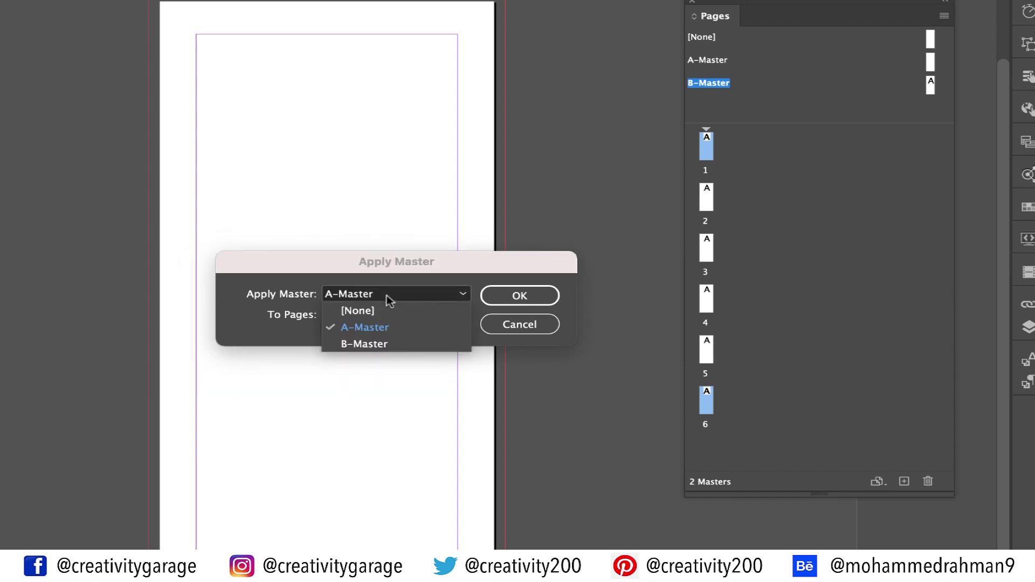
{"action": "left_click", "coordinate": [364, 343]}
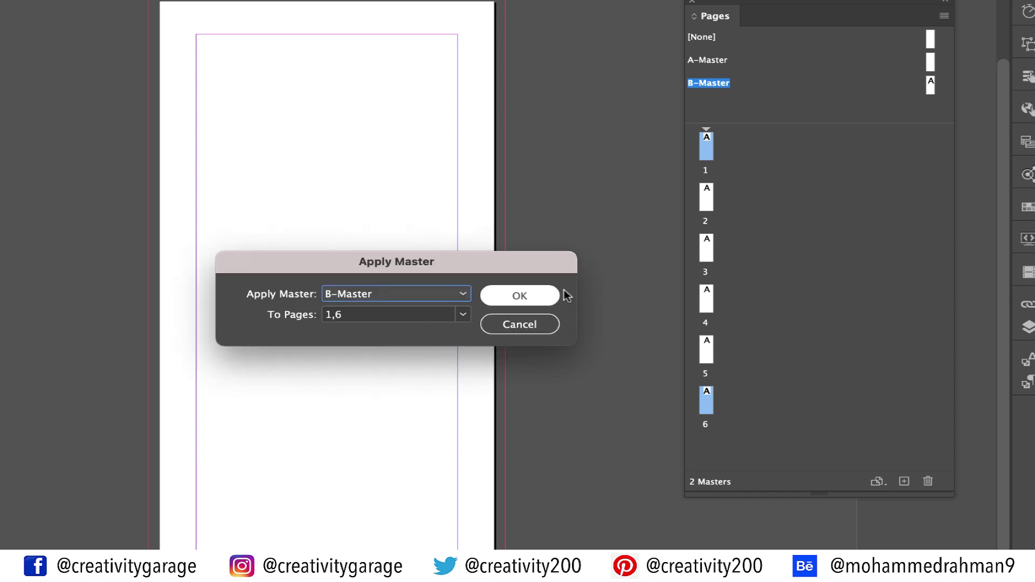
{"action": "left_click", "coordinate": [547, 295]}
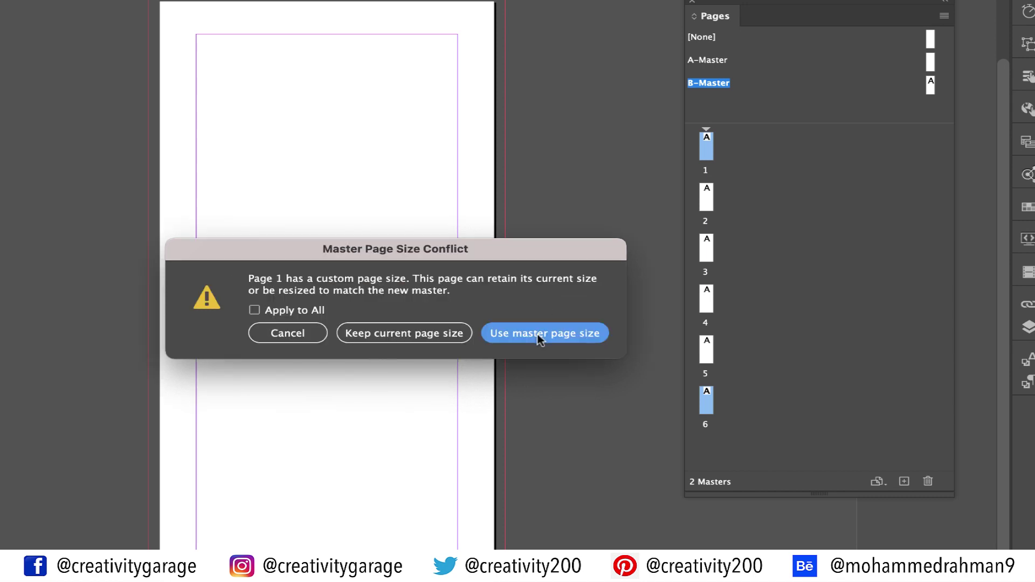
{"action": "left_click", "coordinate": [539, 335]}
{"action": "left_click", "coordinate": [540, 340]}
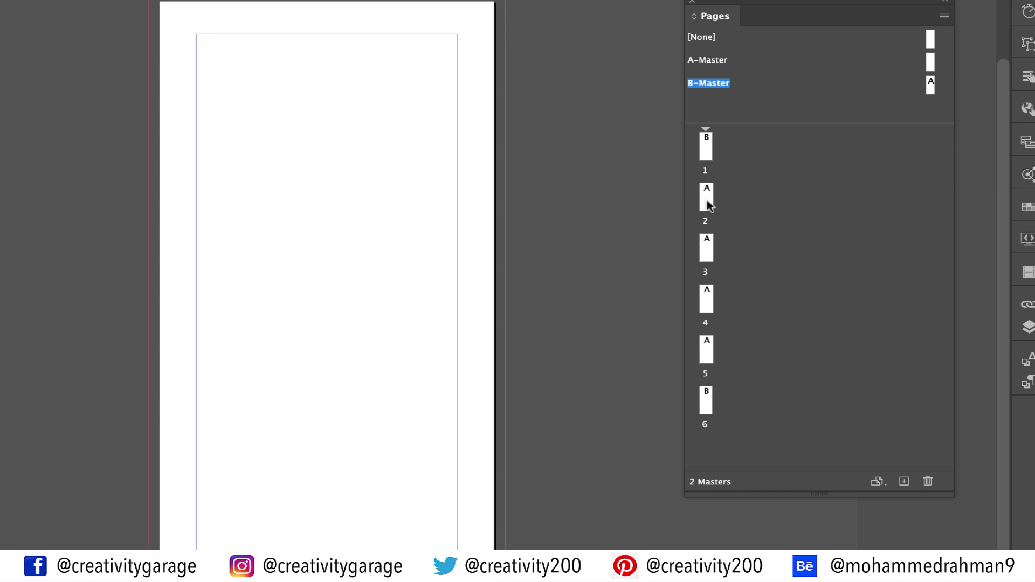
{"action": "left_click_drag", "start_coordinate": [707, 204], "coordinate": [733, 137]}
Disable page shuffling and join pages 1–3 and pages 4–6 into three-page spreads
{"action": "left_click", "coordinate": [944, 17]}
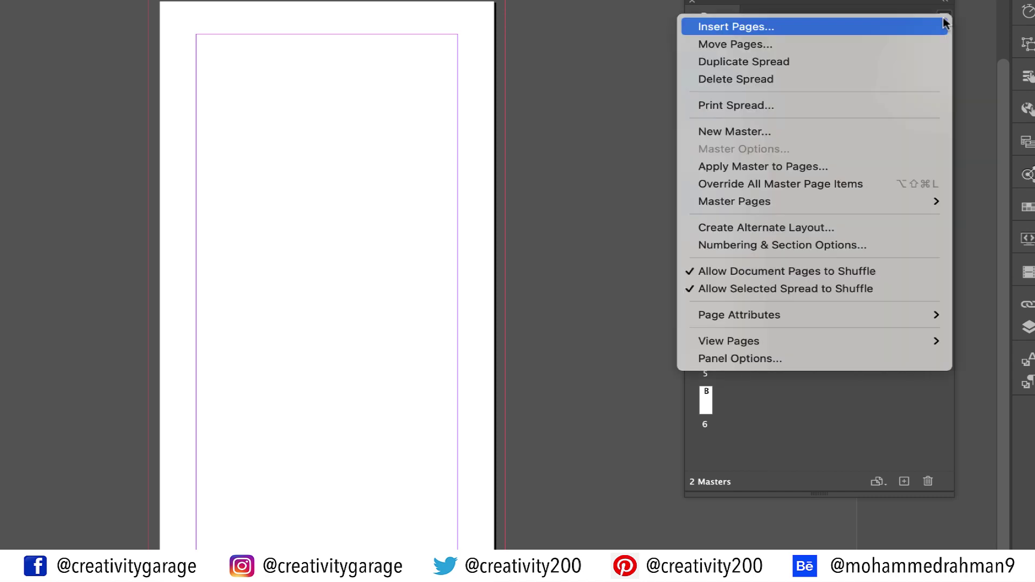
{"action": "left_click", "coordinate": [835, 275]}
{"action": "left_click_drag", "start_coordinate": [705, 204], "coordinate": [714, 147]}
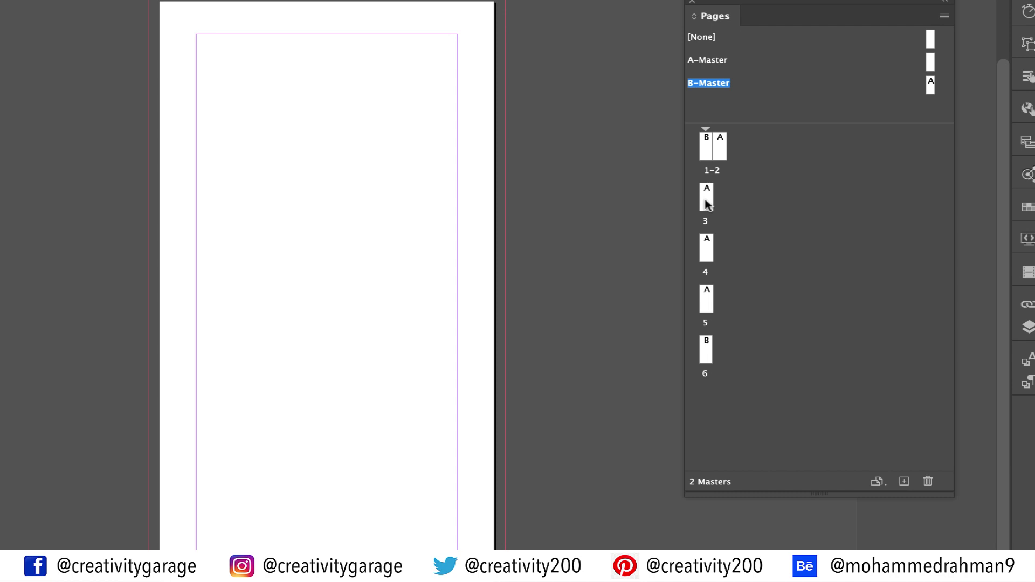
{"action": "left_click_drag", "start_coordinate": [706, 205], "coordinate": [729, 159]}
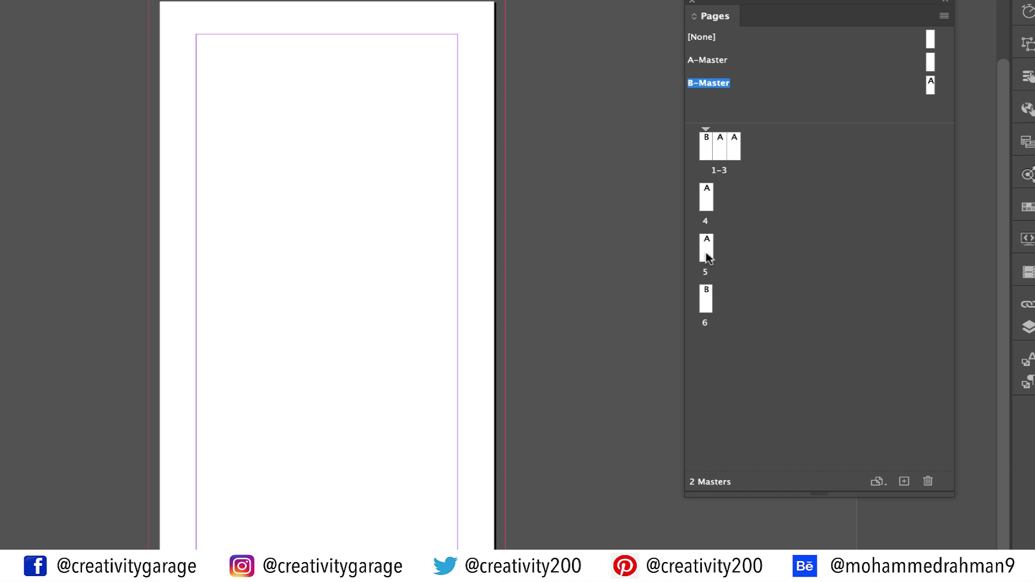
{"action": "left_click_drag", "start_coordinate": [707, 257], "coordinate": [716, 204]}
{"action": "left_click_drag", "start_coordinate": [705, 244], "coordinate": [729, 207]}
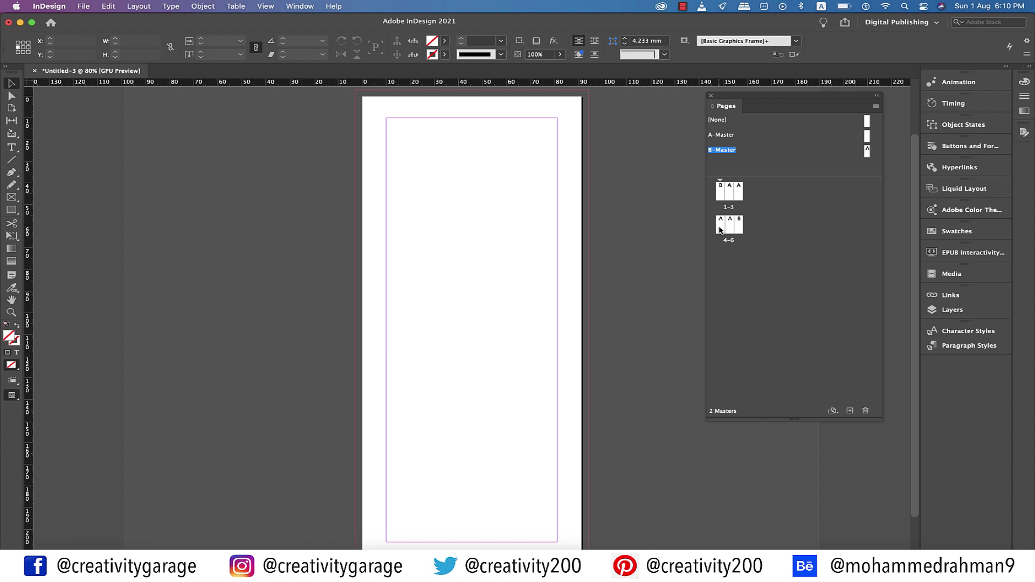
Open the 4–6 spread and add a horizontal guide at mid-height across all three panels
{"action": "double_click", "coordinate": [719, 230]}
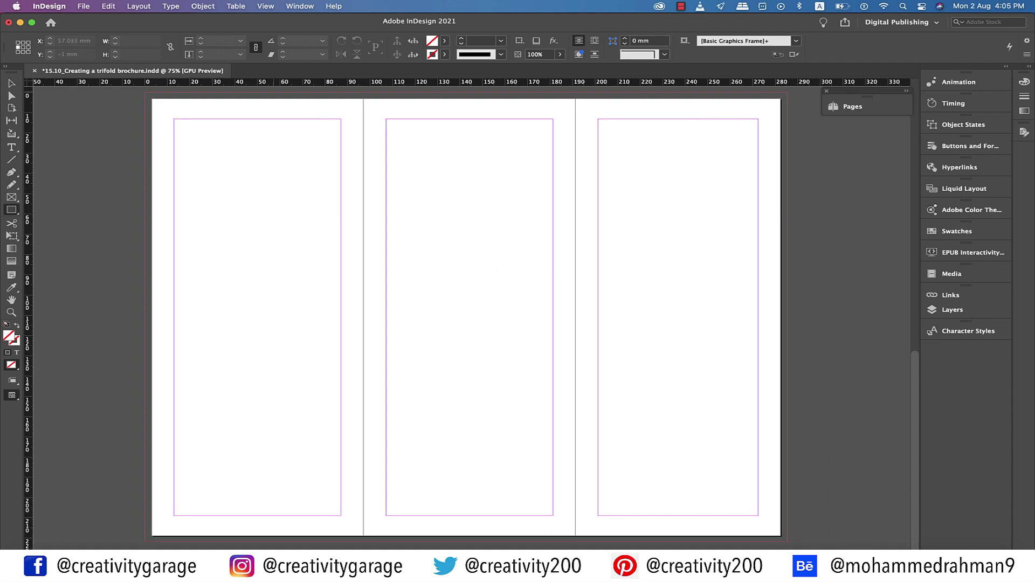
{"action": "mouse_move", "coordinate": [271, 92]}
{"action": "left_mouse_down"}
{"action": "mouse_move", "coordinate": [326, 294]}
{"action": "mouse_move", "coordinate": [567, 342]}
{"action": "mouse_move", "coordinate": [602, 462]}
{"action": "mouse_move", "coordinate": [628, 478]}
{"action": "mouse_move", "coordinate": [635, 541]}
{"action": "left_mouse_up"}
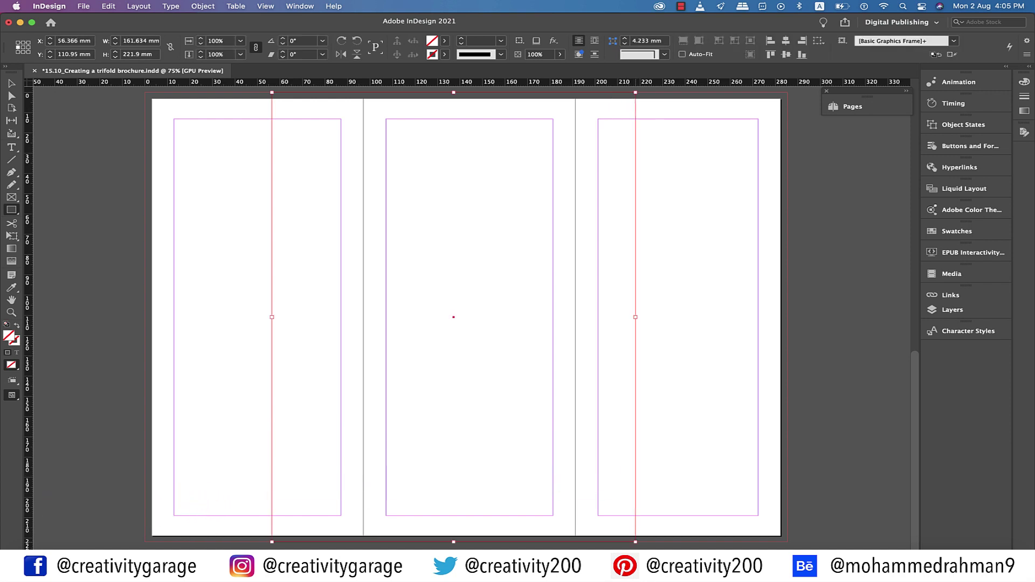
{"action": "left_click_drag", "start_coordinate": [463, 82], "coordinate": [464, 317]}
{"action": "left_click_drag", "start_coordinate": [259, 82], "coordinate": [259, 317]}
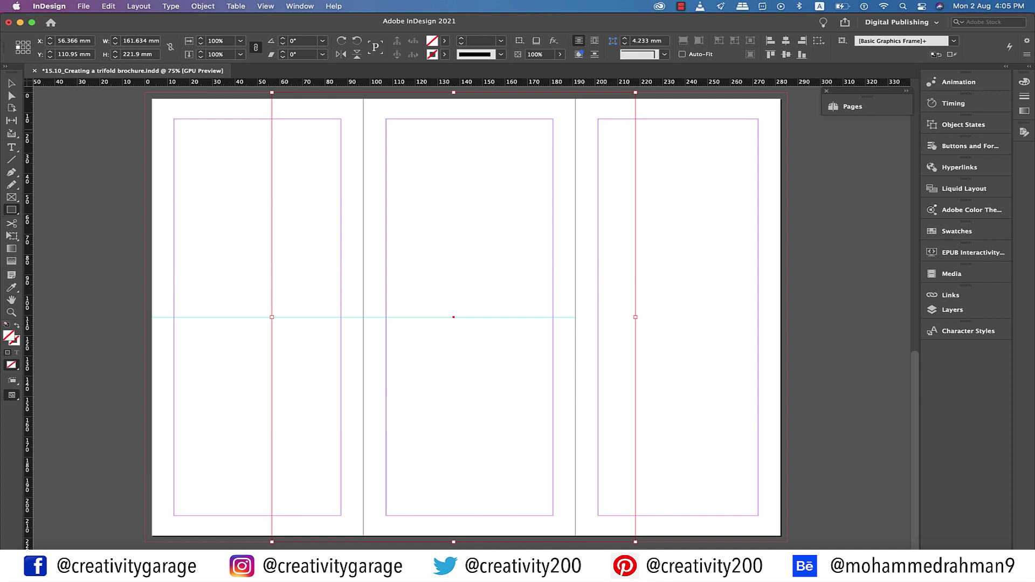
{"action": "left_click_drag", "start_coordinate": [679, 82], "coordinate": [679, 316]}
Draw a 97.133 × 110.95 mm rectangle from the first panel's top-left bleed corner to the guide
{"action": "key", "text": "v"}
{"action": "key", "text": "super+shift+a"}
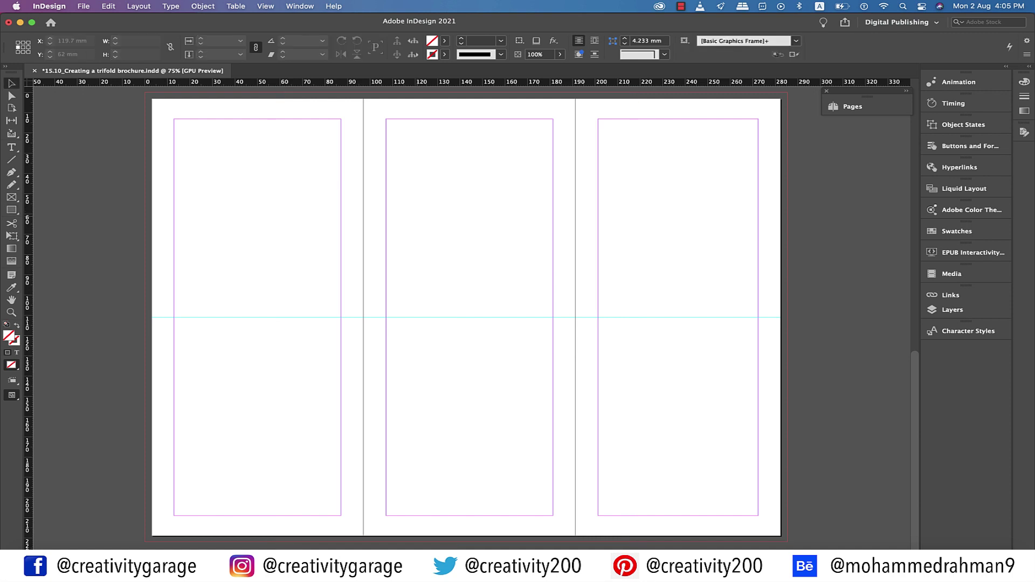
{"action": "key", "text": "m"}
{"action": "mouse_move", "coordinate": [145, 92]}
{"action": "left_mouse_down"}
{"action": "mouse_move", "coordinate": [267, 271]}
{"action": "mouse_move", "coordinate": [341, 317]}
{"action": "mouse_move", "coordinate": [372, 317]}
{"action": "mouse_move", "coordinate": [363, 317]}
{"action": "left_mouse_up"}
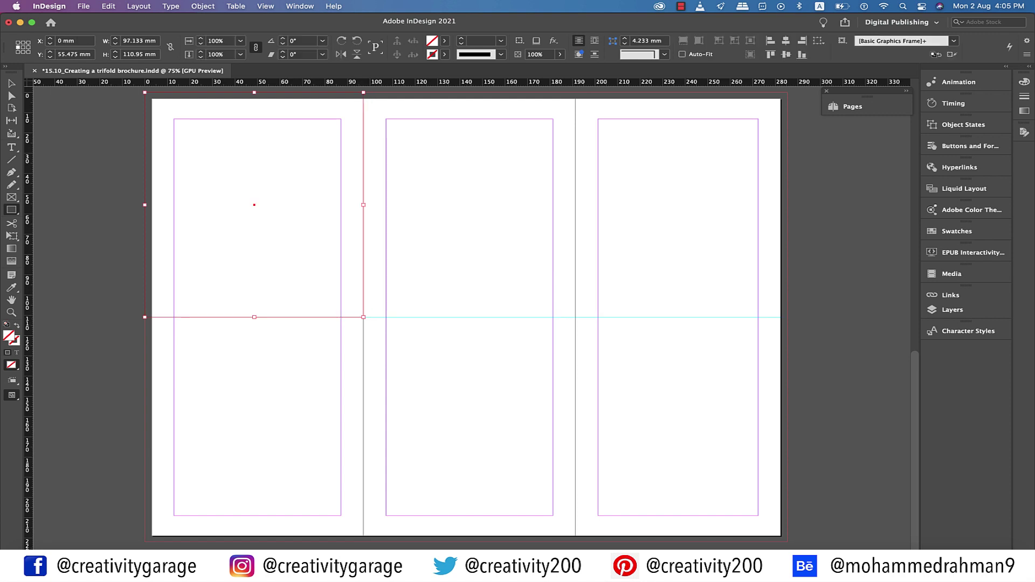
Fill the top-left panel block with olive-yellow d1b826
{"action": "double_click", "coordinate": [9, 336]}
{"action": "left_click", "coordinate": [125, 400]}
{"action": "left_click_drag", "start_coordinate": [125, 399], "coordinate": [120, 396]}
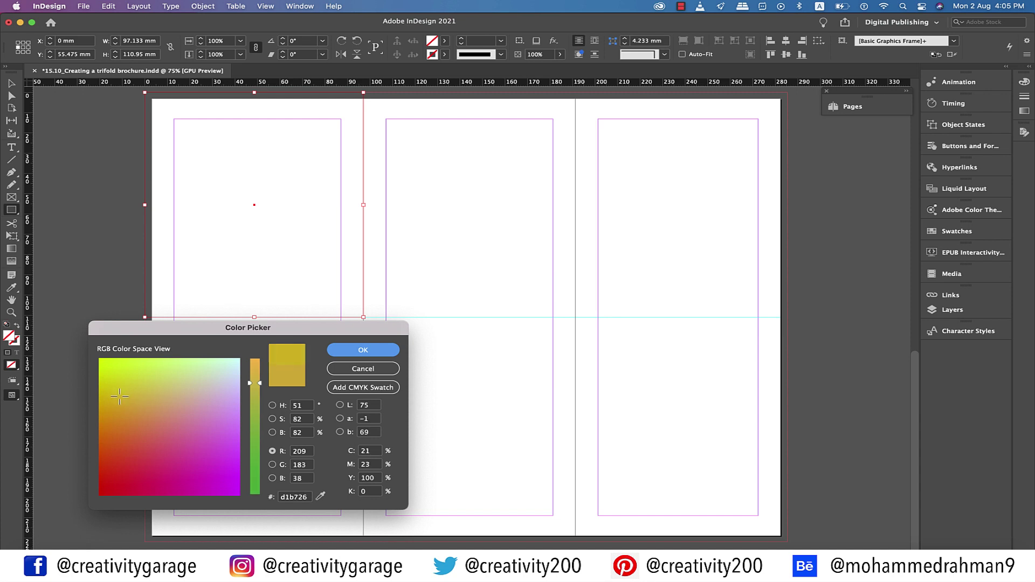
{"action": "left_click", "coordinate": [362, 350]}
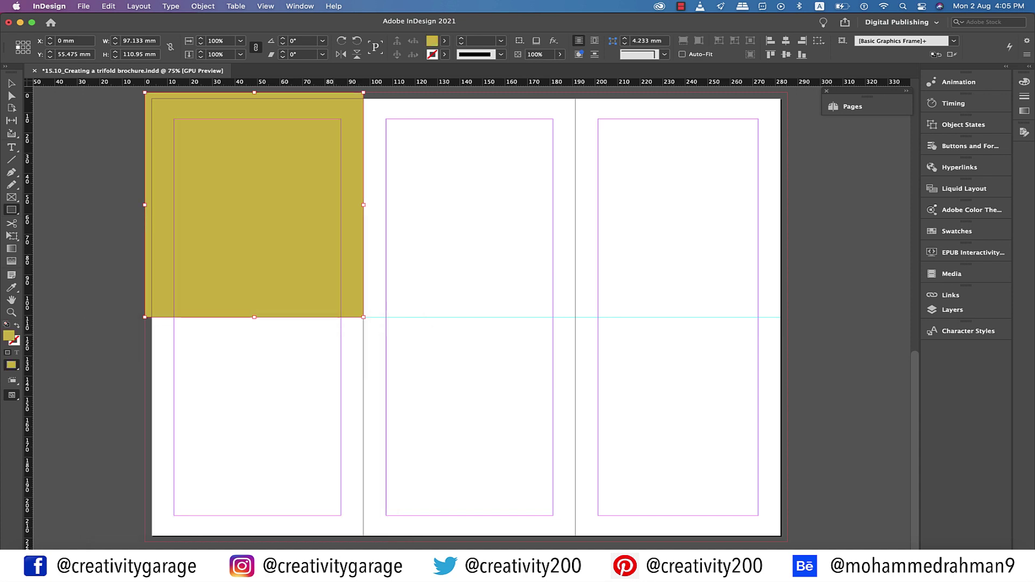
Duplicate the olive block into the middle panel's lower half and set its width to 94.133 mm
{"action": "key", "text": "v"}
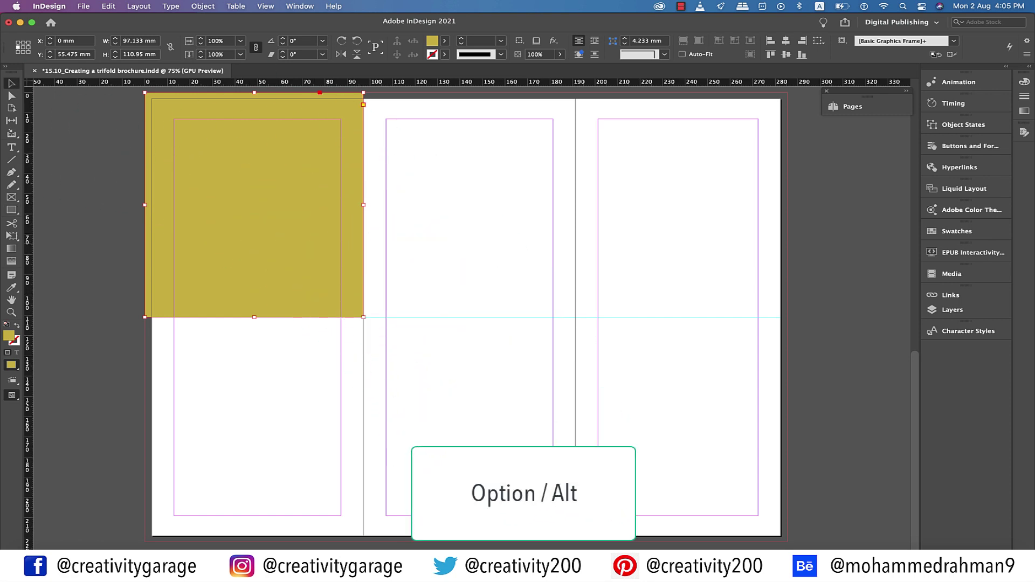
{"action": "left_click_drag", "start_coordinate": [254, 205], "coordinate": [472, 429]}
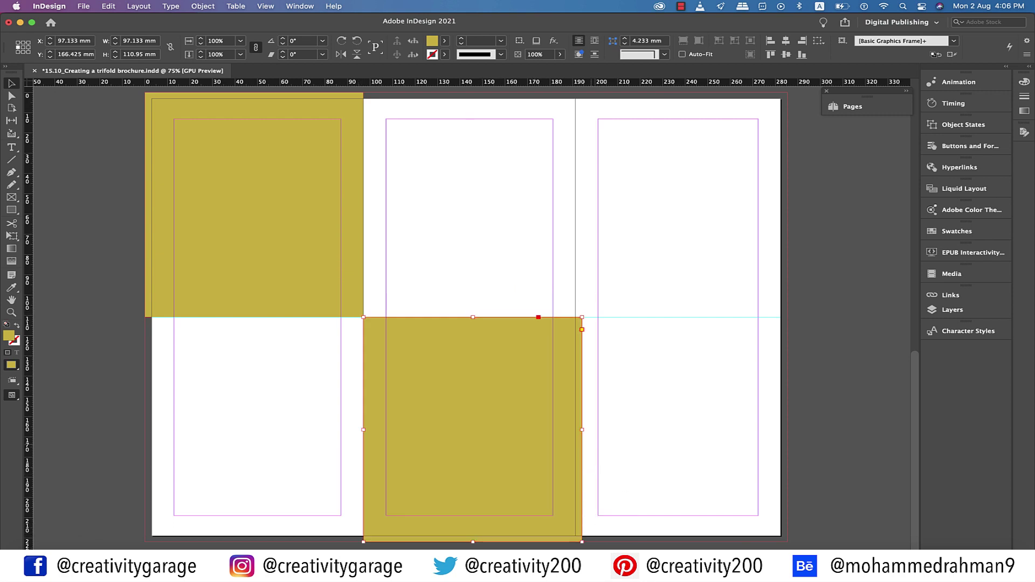
{"action": "type", "text": "94.133"}
{"action": "key", "text": "Return"}
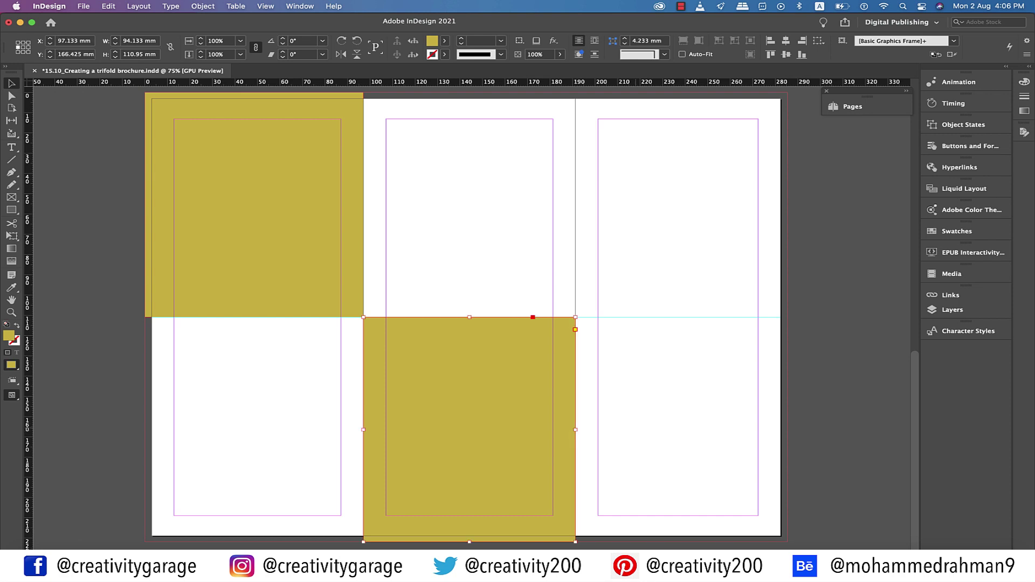
{"action": "key", "text": "super+shift+a"}
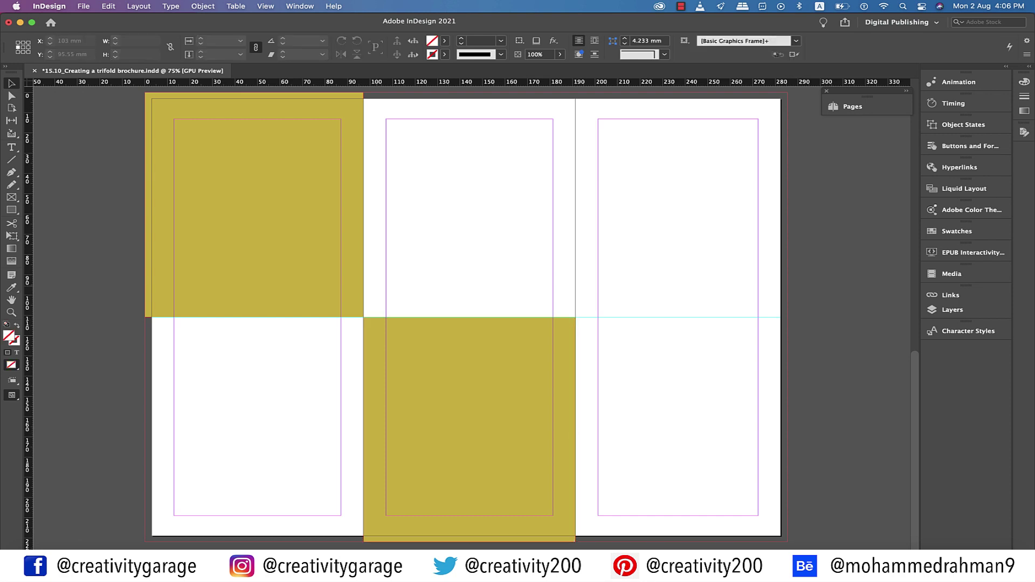
{"action": "left_click", "coordinate": [360, 107]}
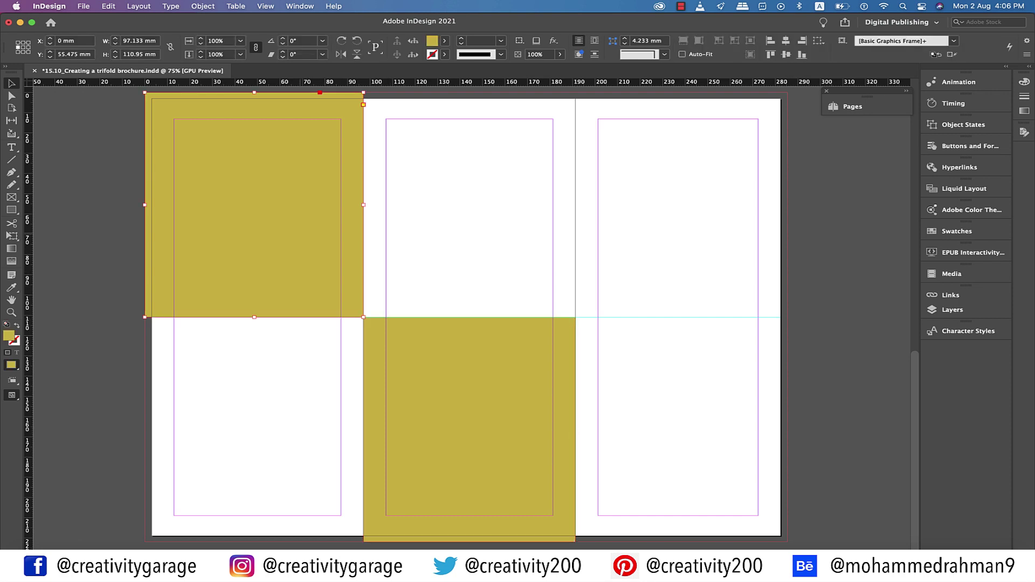
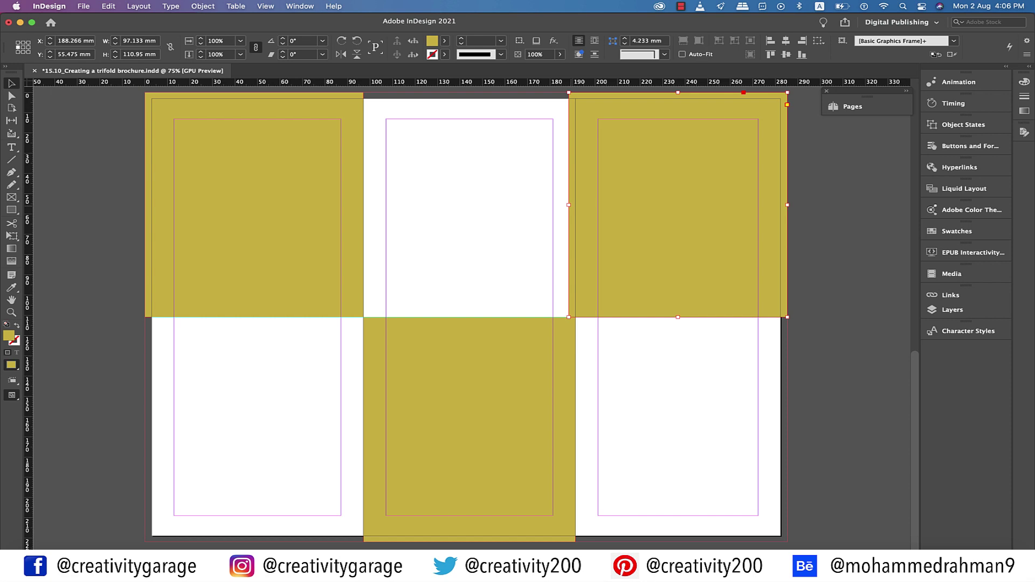
Narrow the top-right gold panel slightly and draw a rectangle over the top-left gold panel
{"action": "left_click_drag", "start_coordinate": [569, 205], "coordinate": [576, 204]}
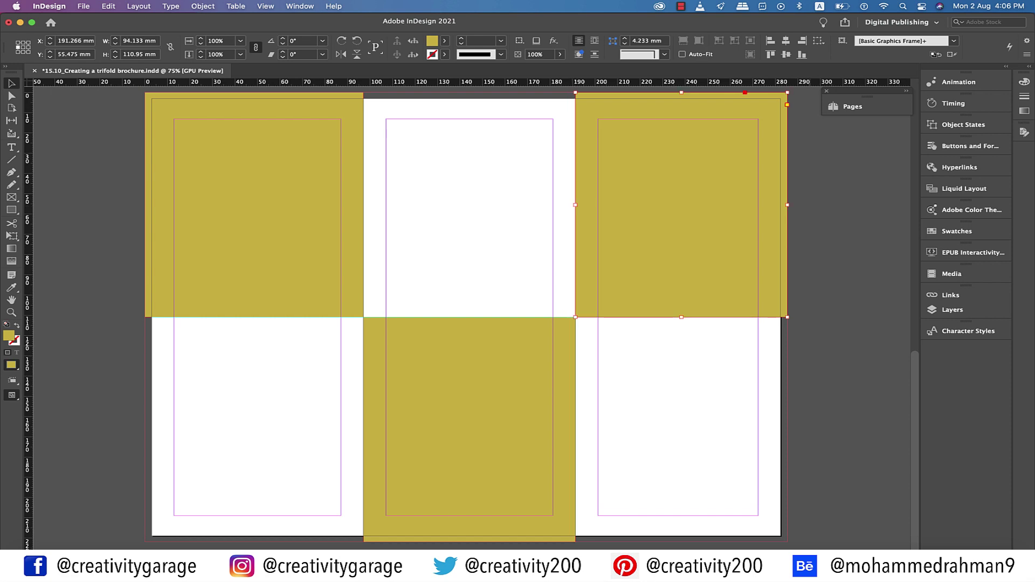
{"action": "left_click", "coordinate": [819, 369]}
{"action": "scroll", "coordinate": [253, 108], "scroll_direction": "up", "scroll_amount": 2}
{"action": "key", "text": "m"}
{"action": "left_click_drag", "start_coordinate": [255, 98], "coordinate": [343, 317]}
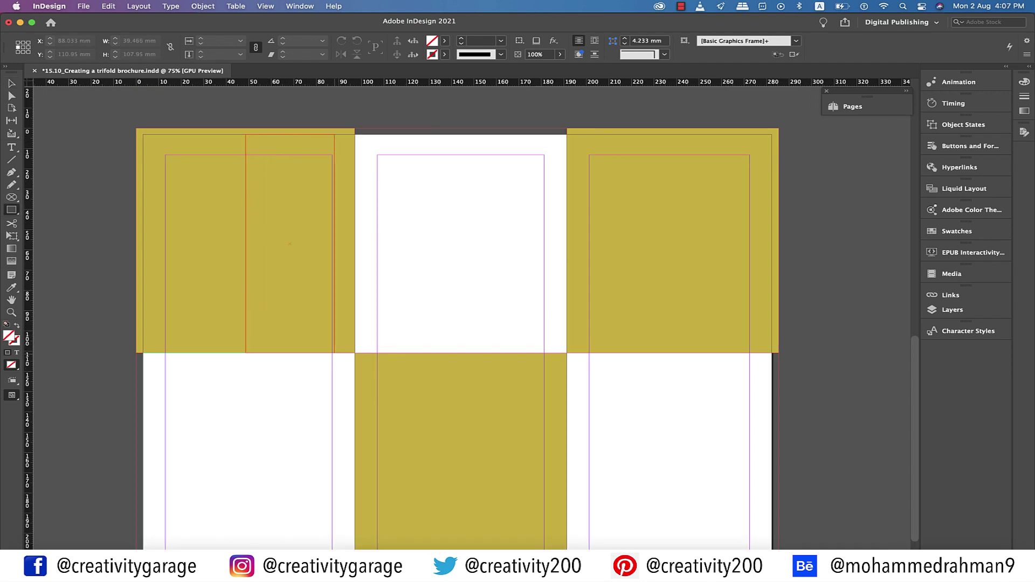
{"action": "left_click_drag", "start_coordinate": [334, 352], "coordinate": [334, 353]}
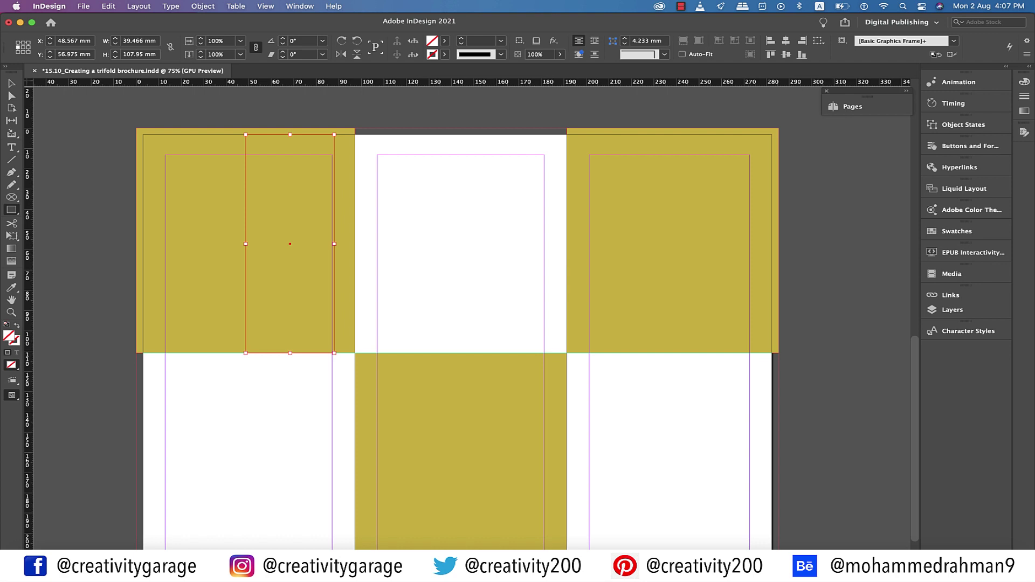
Stretch that rectangle from the page edge to the fold and add guides crossing at its centre
{"action": "left_click_drag", "start_coordinate": [248, 82], "coordinate": [248, 244]}
{"action": "key", "text": "v"}
{"action": "left_click_drag", "start_coordinate": [245, 243], "coordinate": [143, 244]}
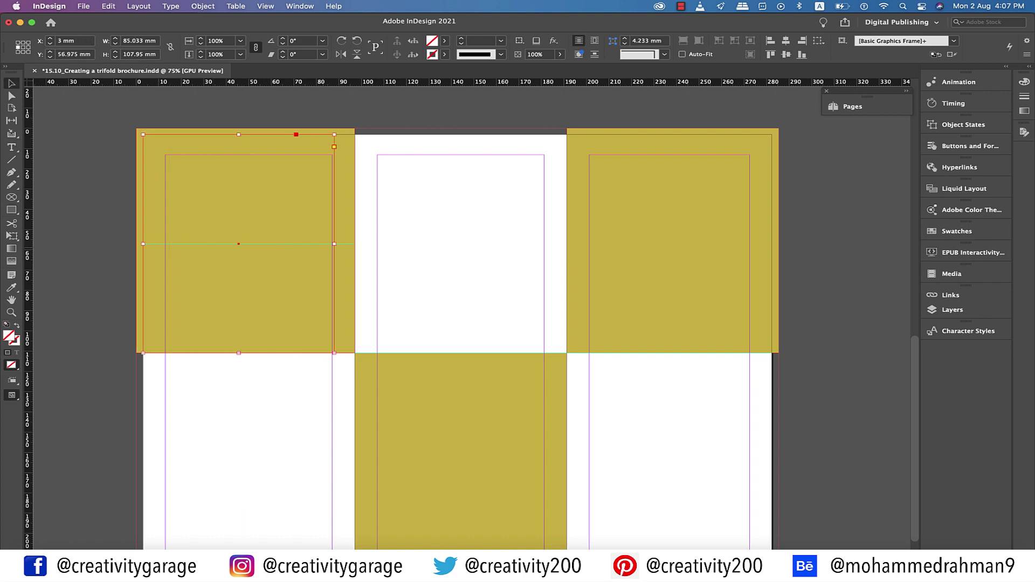
{"action": "left_click_drag", "start_coordinate": [335, 244], "coordinate": [354, 244]}
{"action": "left_click_drag", "start_coordinate": [27, 243], "coordinate": [248, 243]}
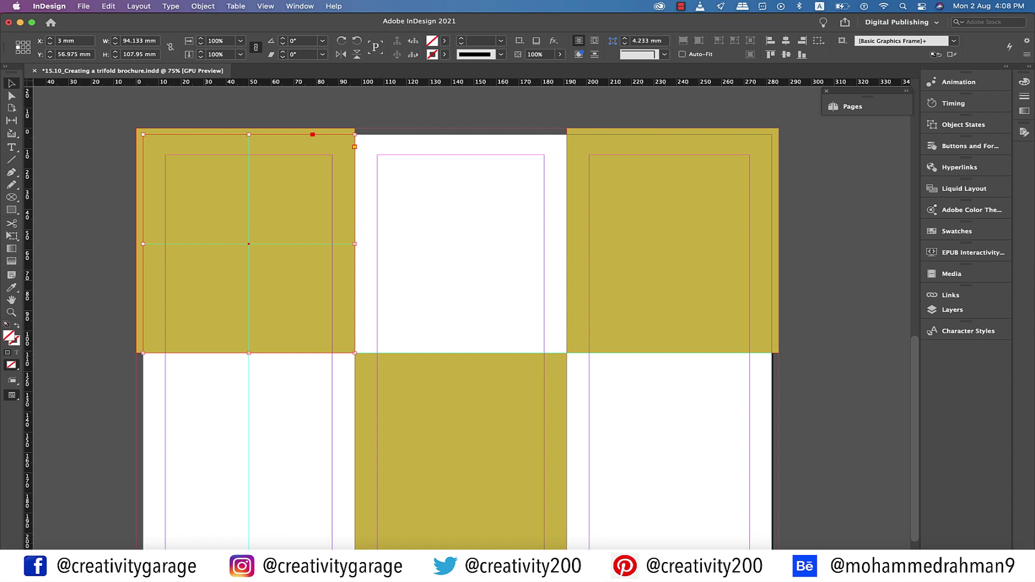
{"action": "key", "text": "shift+super+a"}
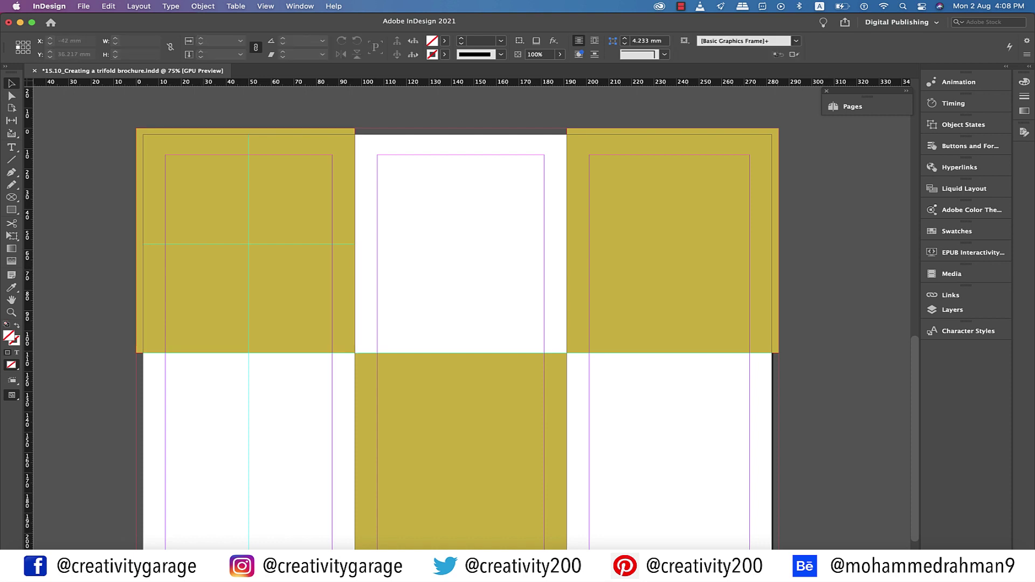
Draw a circle frame centred on the left panel's guide crossing and a rectangle across the right gold panel
{"action": "left_click", "coordinate": [11, 196]}
{"action": "left_click_drag", "start_coordinate": [248, 244], "coordinate": [318, 306]}
{"action": "key", "text": "m"}
{"action": "scroll", "coordinate": [667, 134], "scroll_direction": "right", "scroll_amount": 3}
{"action": "left_click_drag", "start_coordinate": [668, 134], "coordinate": [697, 353]}
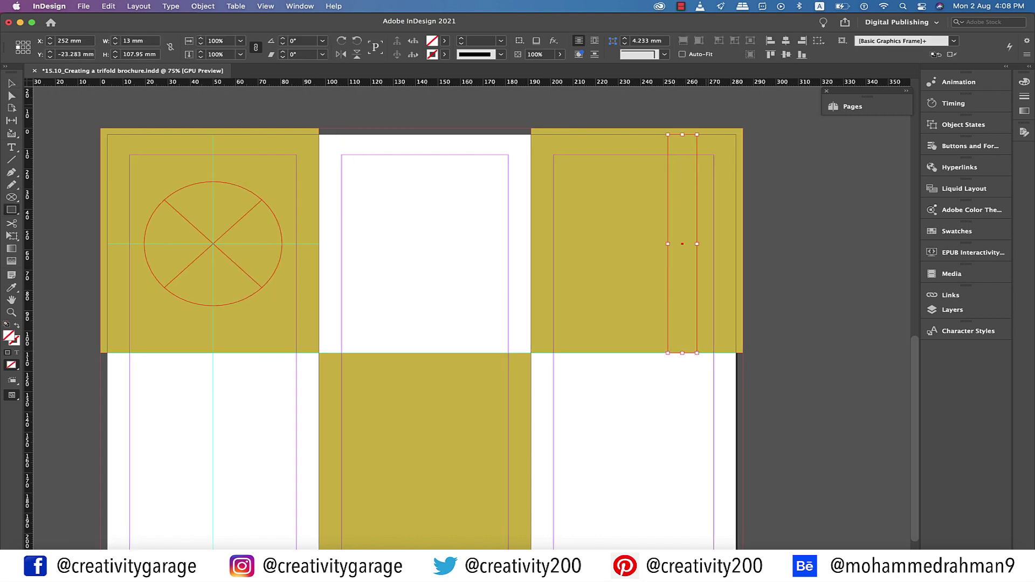
{"action": "key", "text": "v"}
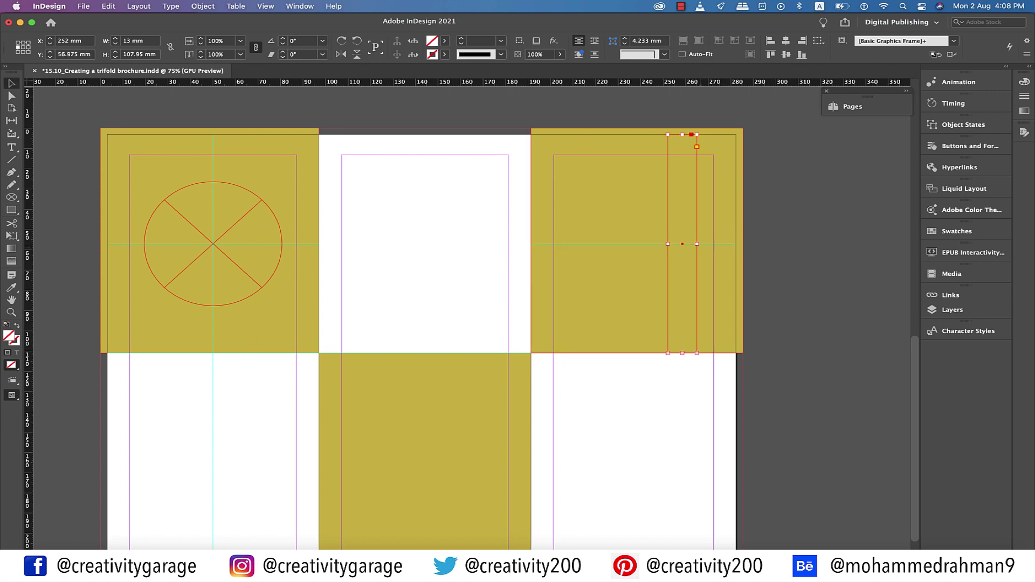
{"action": "left_click", "coordinate": [667, 243]}
{"action": "left_click_drag", "start_coordinate": [667, 244], "coordinate": [531, 244]}
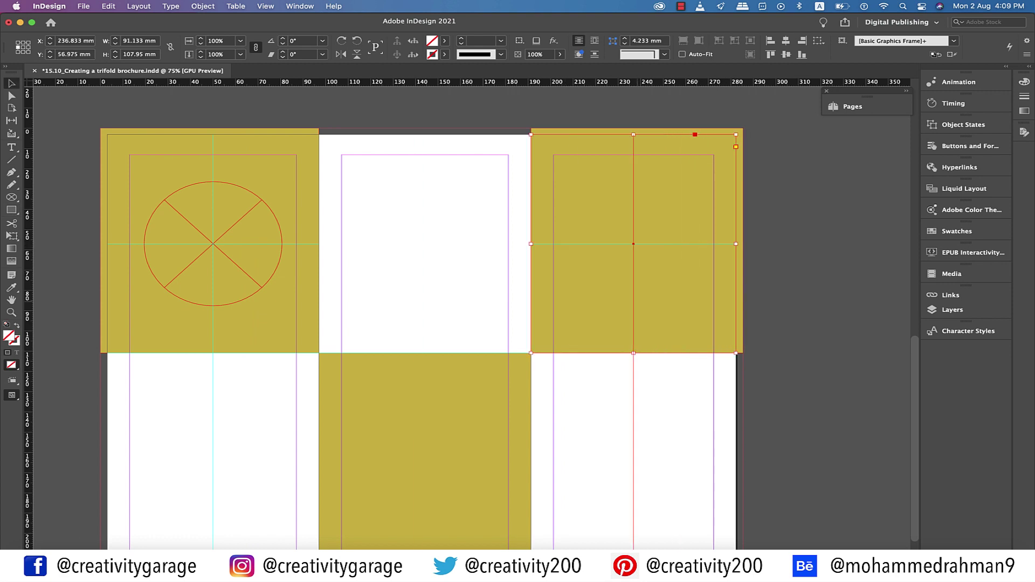
Copy the circle frame onto the right panel and draw another circle in the bottom-centre panel
{"action": "left_click", "coordinate": [213, 244]}
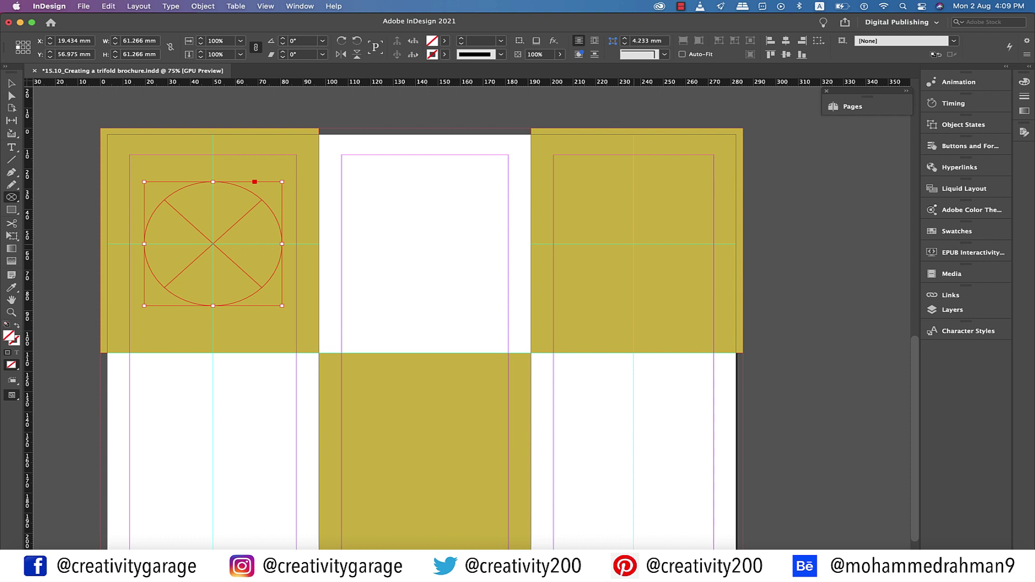
{"action": "left_click_drag", "start_coordinate": [213, 244], "coordinate": [633, 244], "text": "alt"}
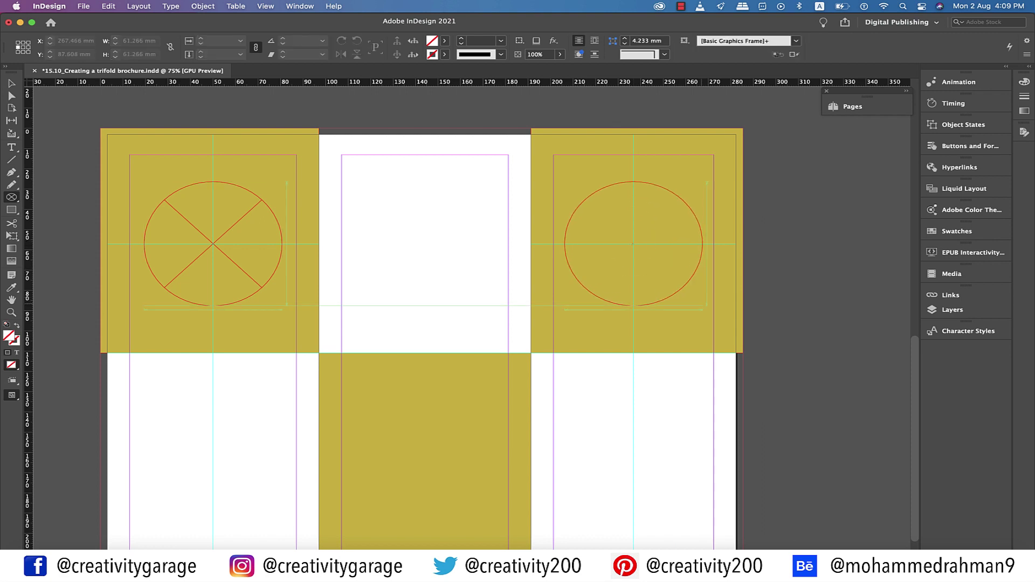
{"action": "scroll", "coordinate": [420, 323], "scroll_direction": "down", "scroll_amount": 3}
{"action": "key", "text": "v"}
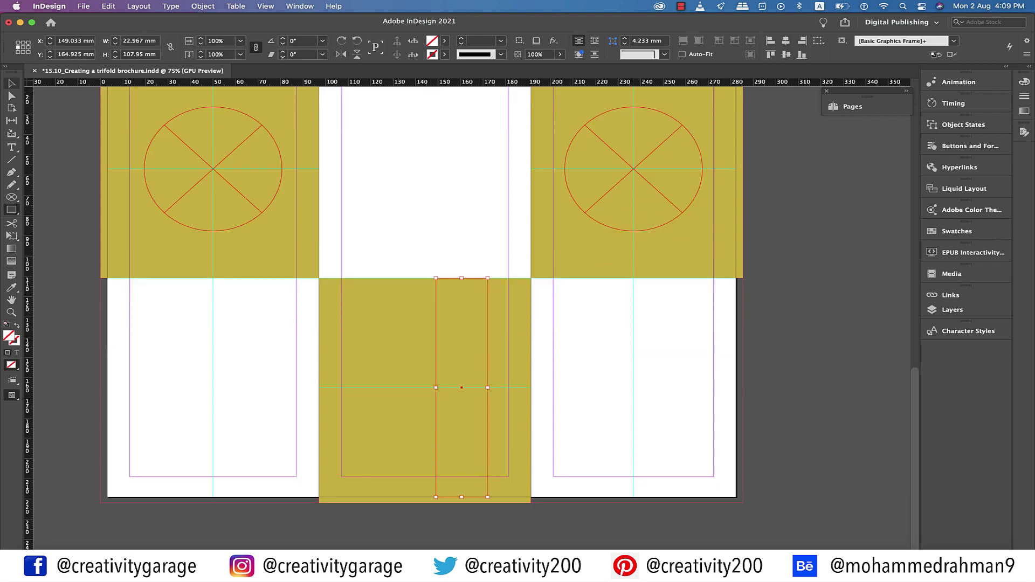
{"action": "left_click", "coordinate": [403, 387]}
{"action": "key", "text": "super+z"}
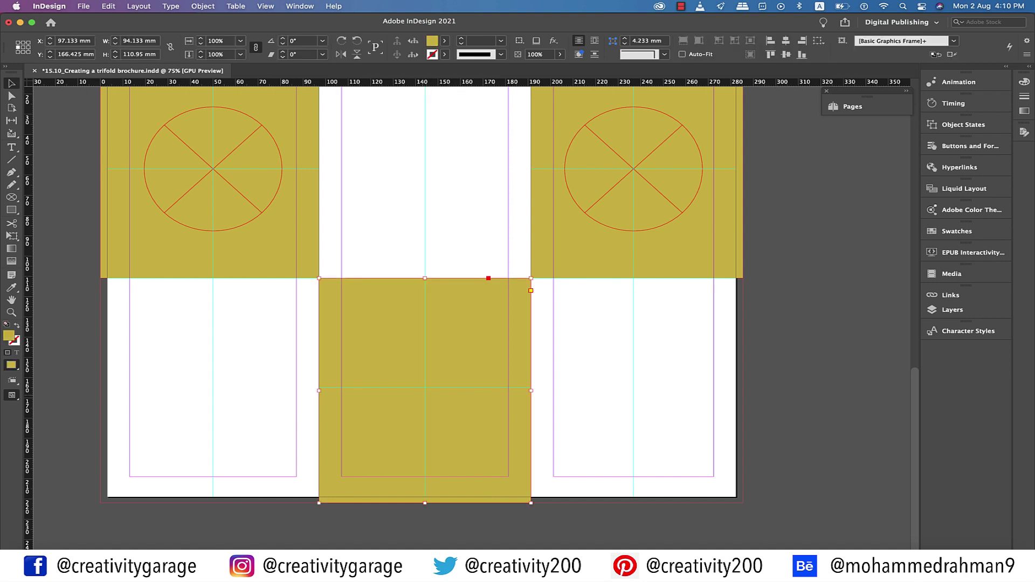
{"action": "key", "text": "f"}
{"action": "left_click_drag", "start_coordinate": [356, 325], "coordinate": [495, 452]}
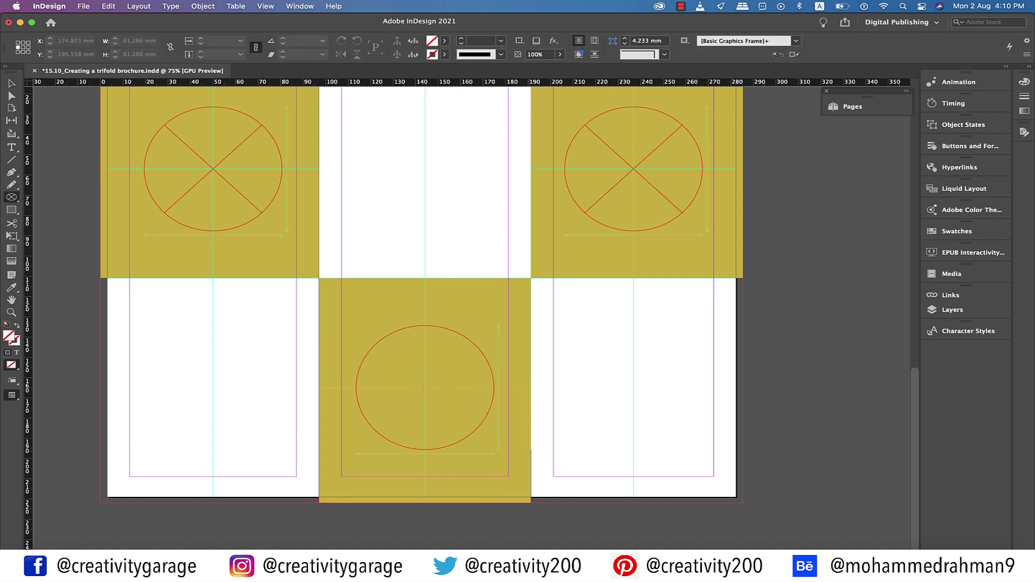
Select all three circle frames together
{"action": "key", "text": "v"}
{"action": "key", "text": "super+shift+a"}
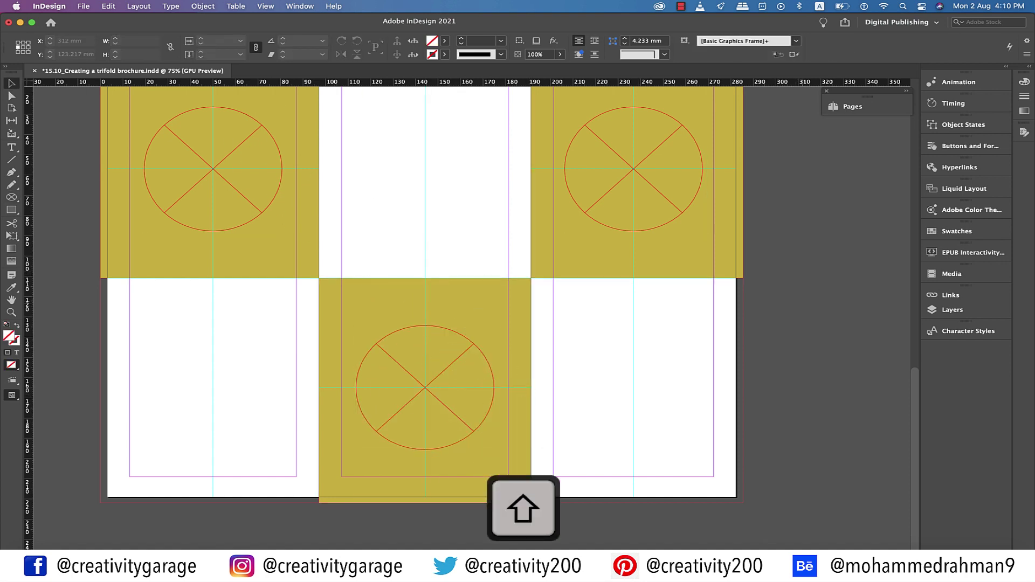
{"action": "scroll", "coordinate": [417, 312], "scroll_direction": "up", "scroll_amount": 2}
{"action": "left_click", "coordinate": [205, 205], "text": "shift"}
{"action": "left_click", "coordinate": [625, 205], "text": "shift"}
{"action": "left_click", "coordinate": [417, 423], "text": "shift"}
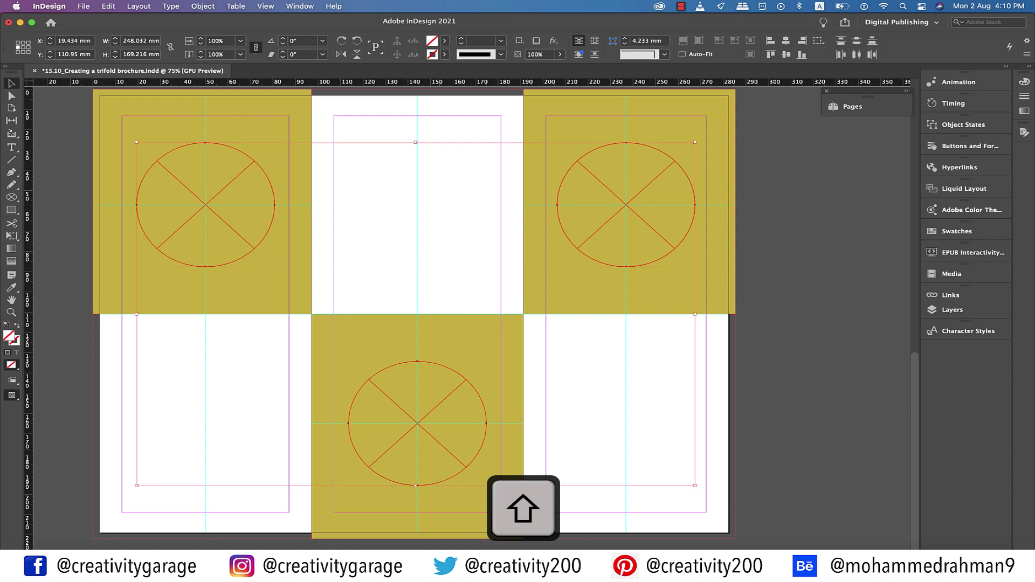
Place three pizza JPEGs into the top-left, top-right and bottom-centre circle frames
{"action": "left_click", "coordinate": [83, 6]}
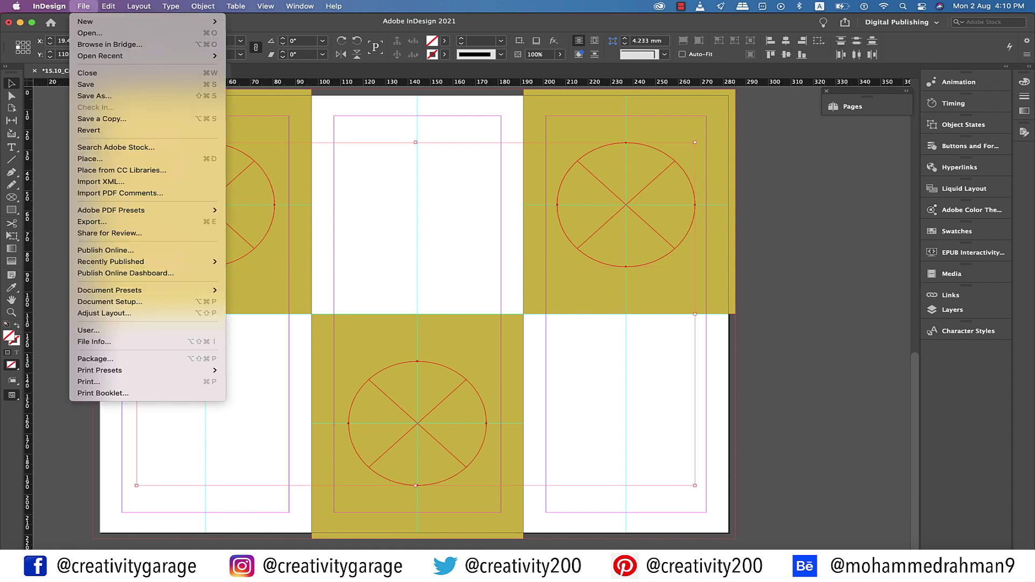
{"action": "left_click", "coordinate": [90, 159]}
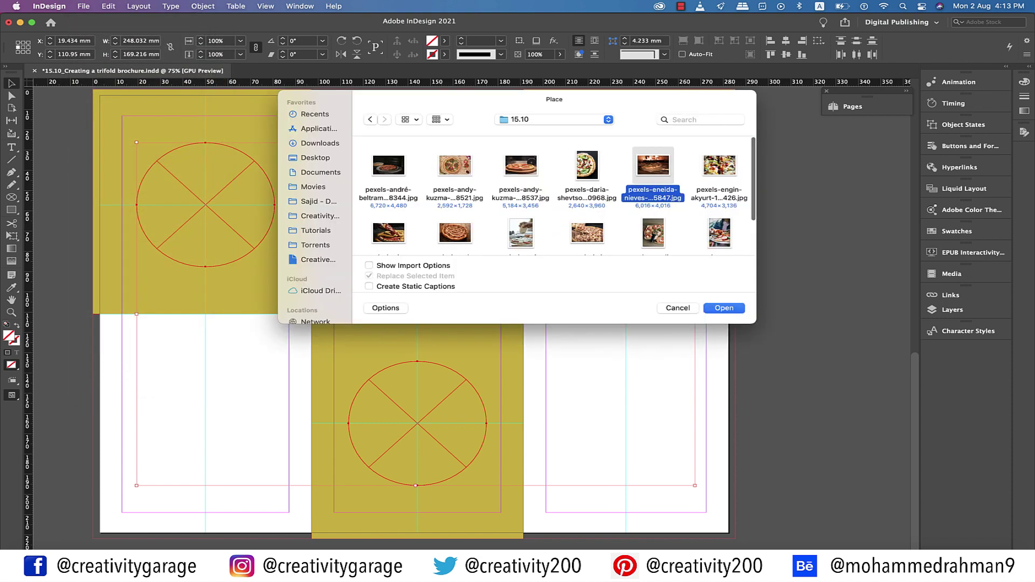
{"action": "left_click", "coordinate": [388, 232], "text": "super"}
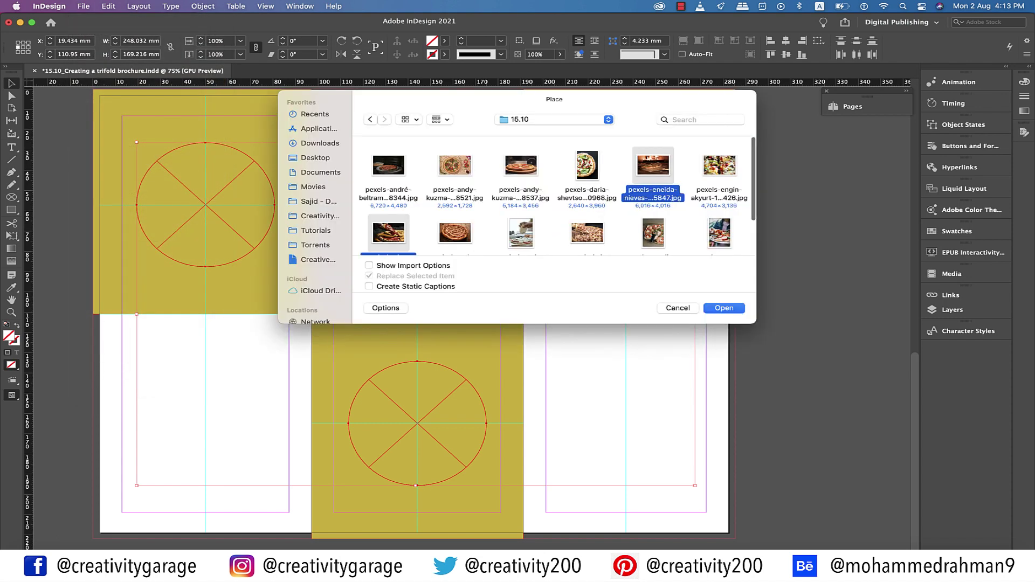
{"action": "left_click", "coordinate": [388, 148], "text": "super"}
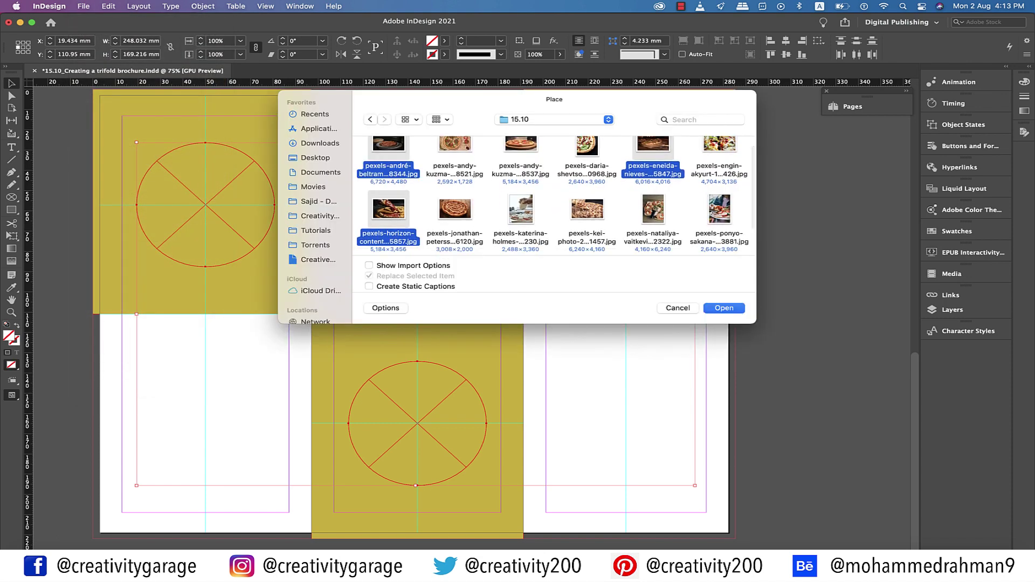
{"action": "key", "text": "Return"}
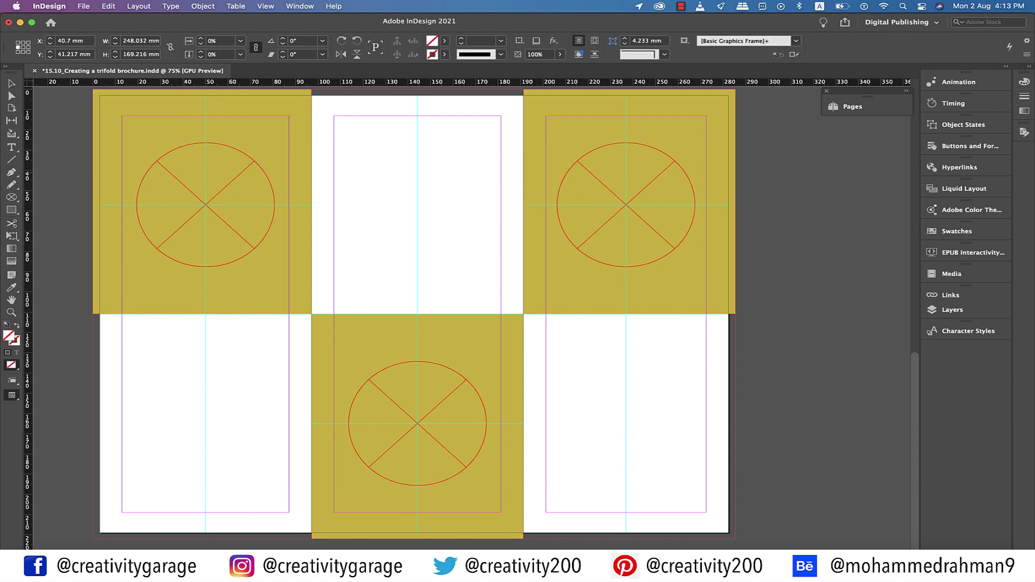
{"action": "left_click", "coordinate": [205, 204]}
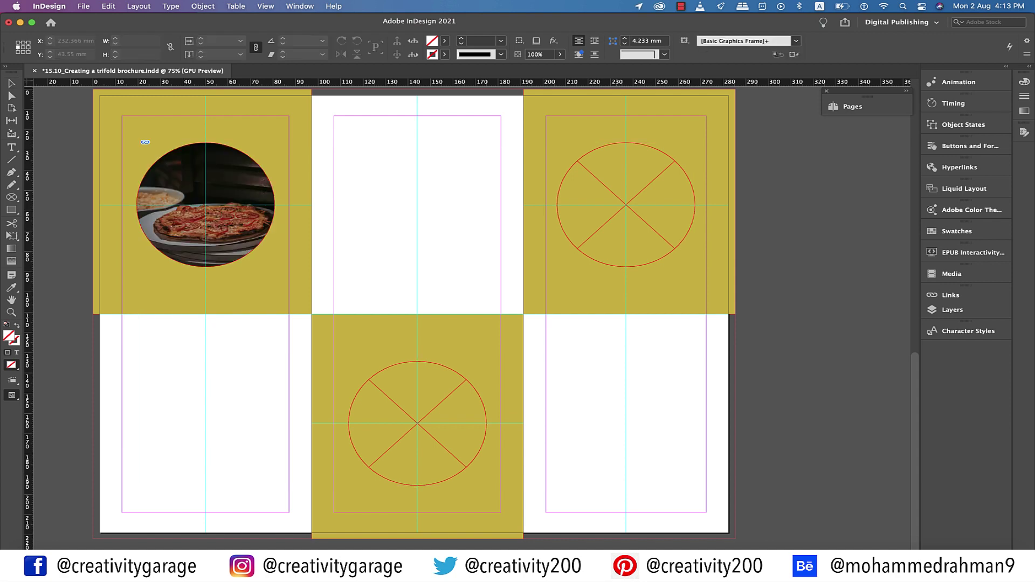
{"action": "left_click", "coordinate": [626, 205]}
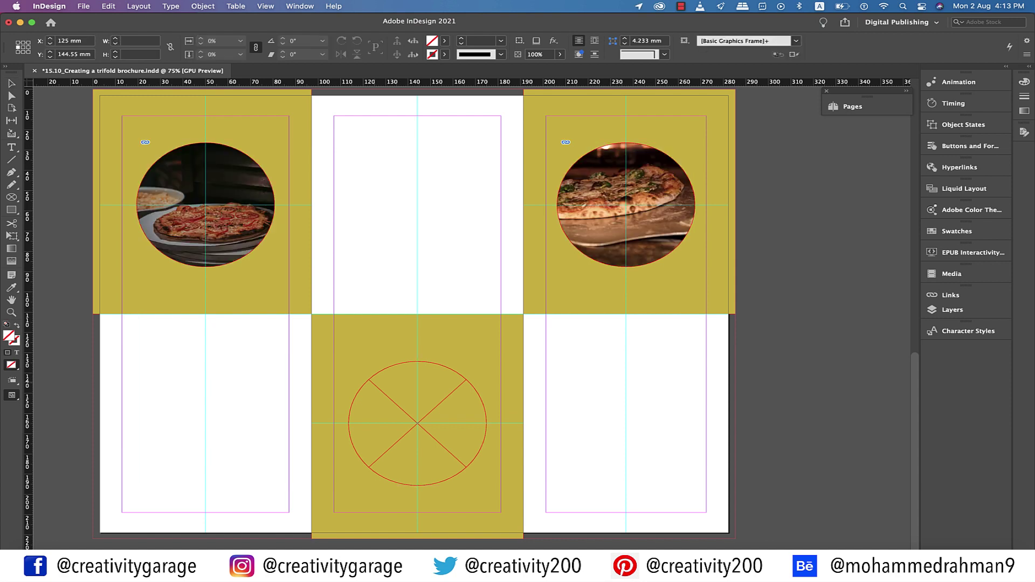
{"action": "left_click", "coordinate": [417, 423]}
{"action": "key", "text": "shift+super+a"}
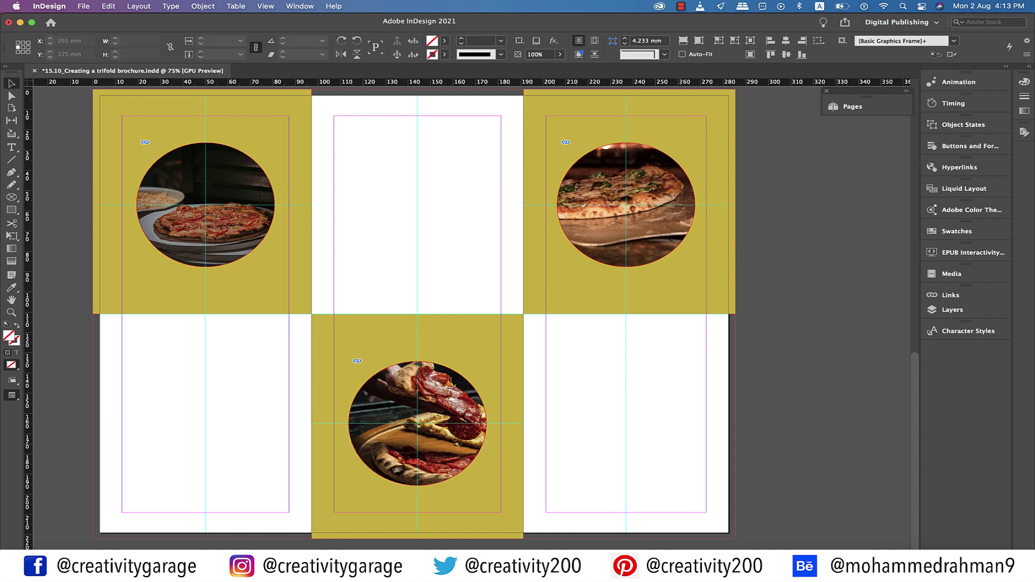
{"action": "scroll", "coordinate": [497, 291], "scroll_direction": "up", "scroll_amount": 1}
Add an 'OUR PRODUCTS' text frame on the top-centre white panel
{"action": "key", "text": "t"}
{"action": "left_click_drag", "start_coordinate": [335, 130], "coordinate": [501, 314]}
{"action": "type", "text": "OUR PRODUCTS"}
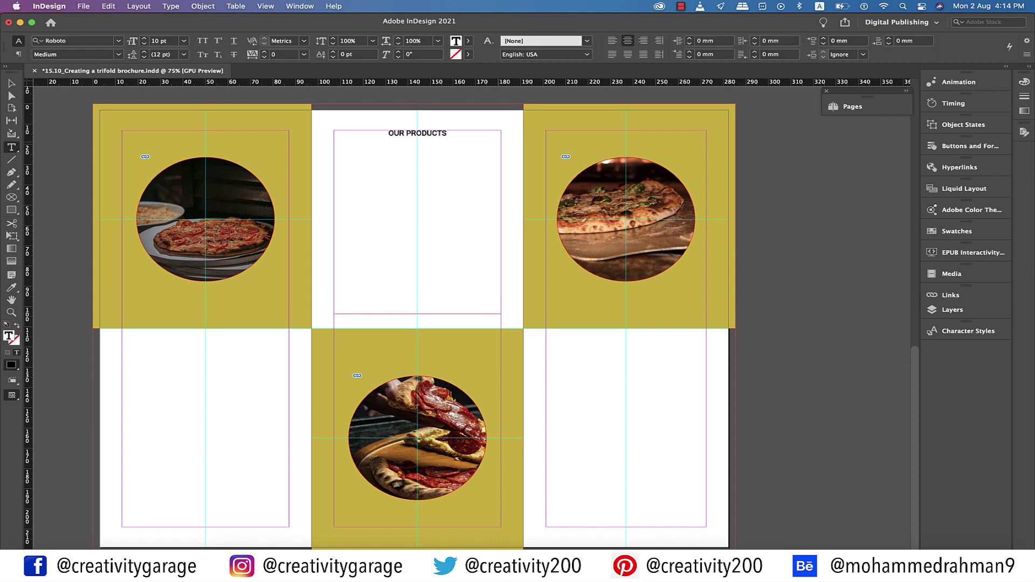
{"action": "scroll", "coordinate": [779, 313], "scroll_direction": "right", "scroll_amount": 2}
{"action": "key", "text": "Escape"}
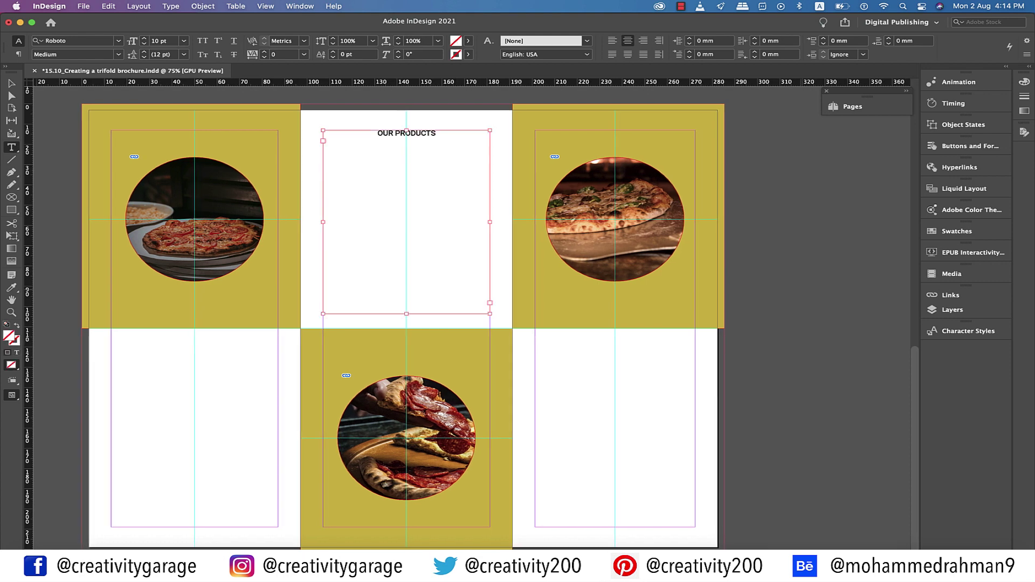
Generate placeholder text in a pasteboard frame and paste it under OUR PRODUCTS
{"action": "mouse_move", "coordinate": [766, 271]}
{"action": "left_mouse_down"}
{"action": "mouse_move", "coordinate": [793, 355]}
{"action": "mouse_move", "coordinate": [866, 440]}
{"action": "left_mouse_up"}
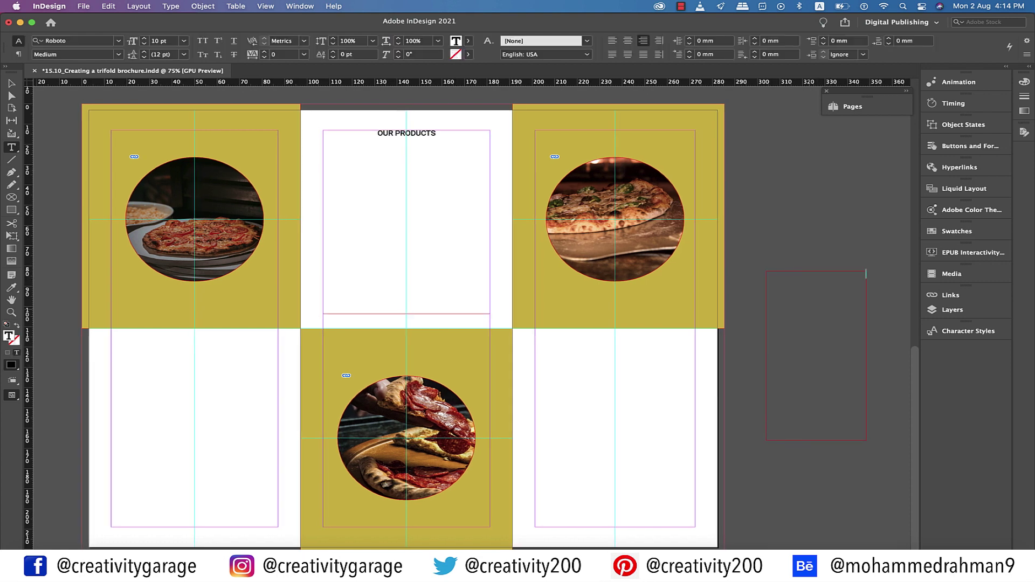
{"action": "right_click", "coordinate": [810, 421]}
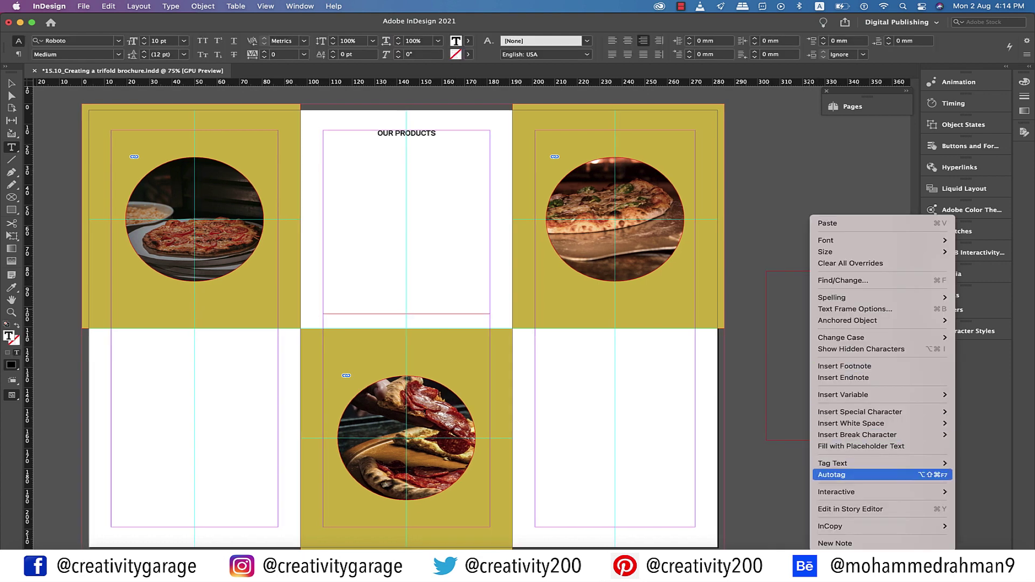
{"action": "left_click", "coordinate": [861, 445]}
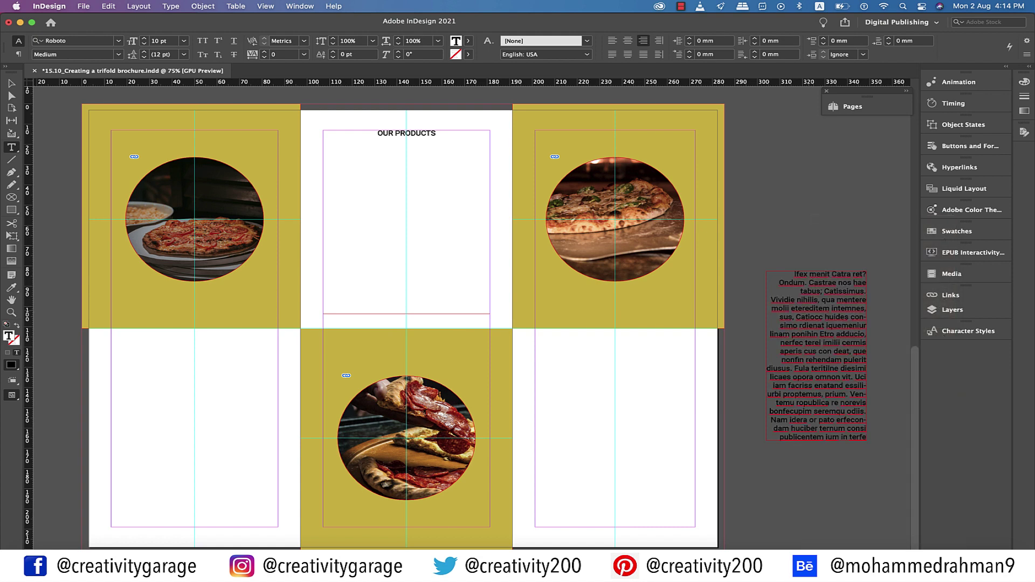
{"action": "left_click_drag", "start_coordinate": [793, 274], "coordinate": [859, 420]}
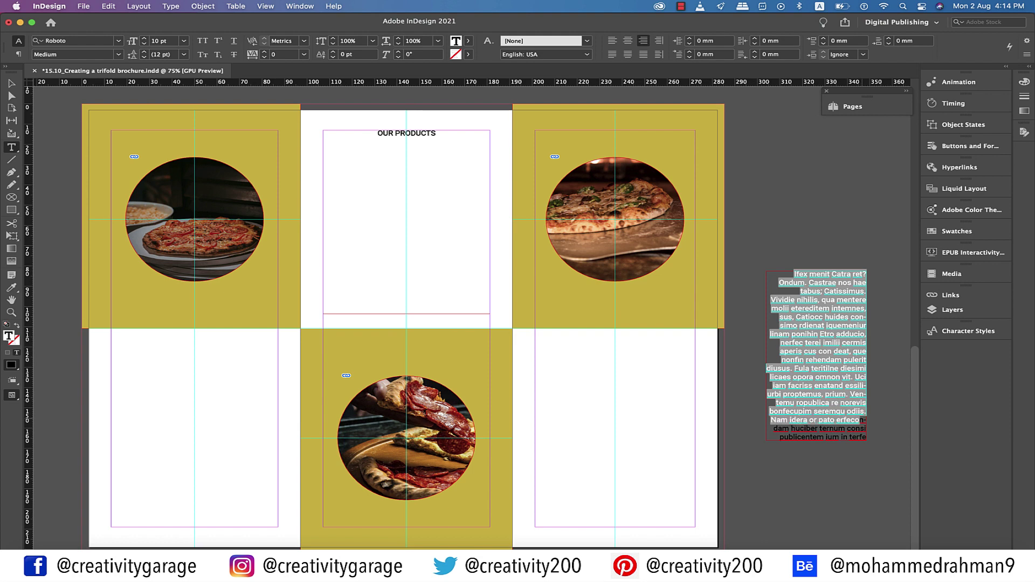
{"action": "left_click", "coordinate": [859, 420]}
{"action": "key", "text": "super+v"}
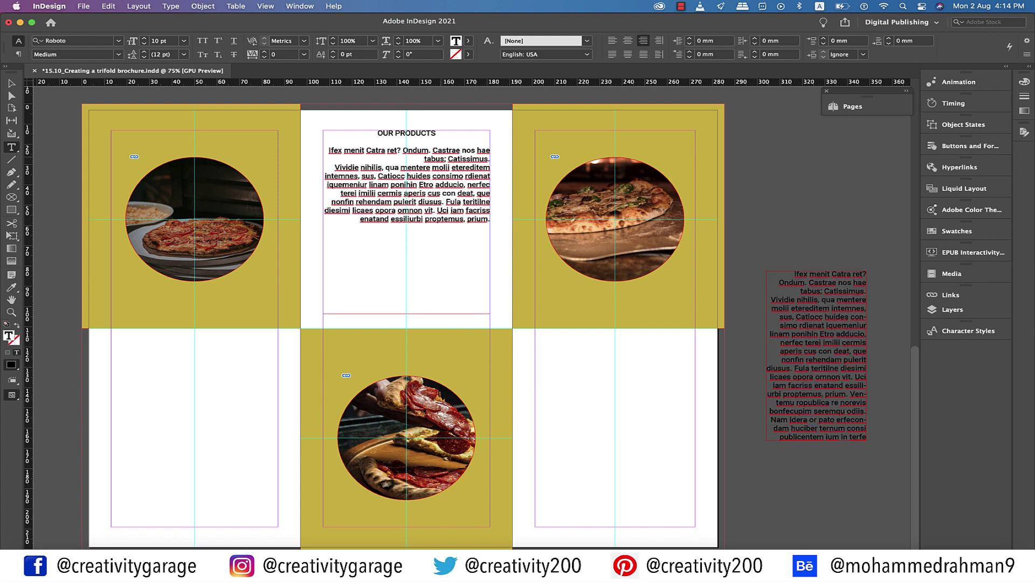
Remove the question mark after 'ret' and centre-align all the pasted text
{"action": "left_click", "coordinate": [402, 150]}
{"action": "key", "text": "BackSpace"}
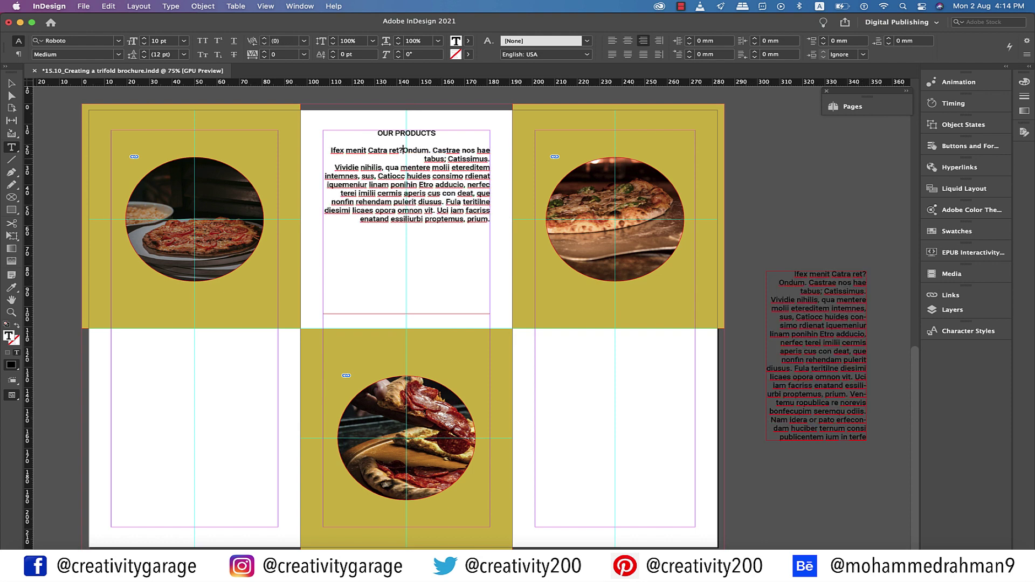
{"action": "key", "text": "super+a"}
{"action": "key", "text": "super+shift+c"}
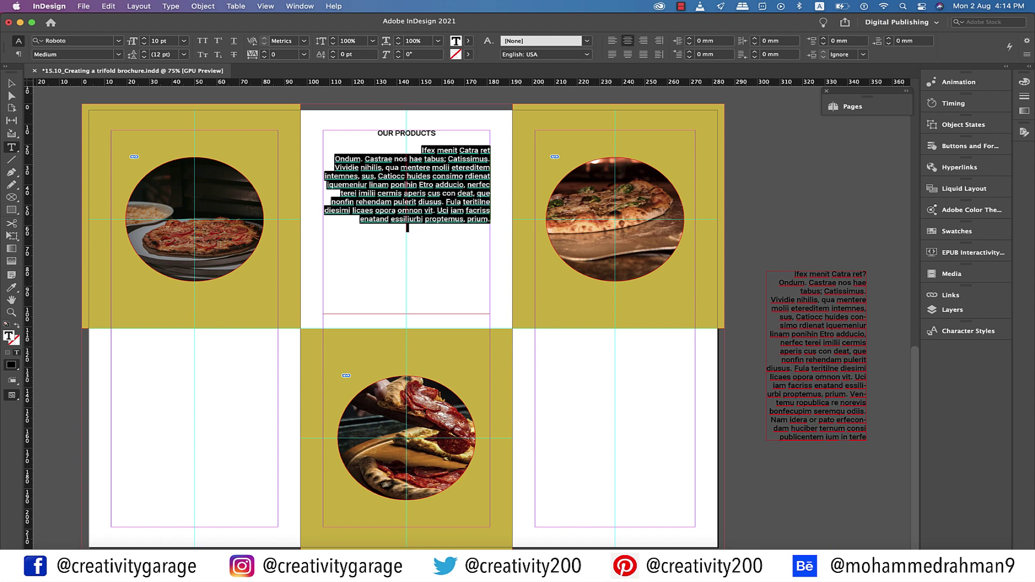
Split the text into short paragraphs, capitalise 'Pulerit', and paste a copy of the Intemnes paragraph at the end
{"action": "left_click", "coordinate": [485, 168]}
{"action": "key", "text": "Return"}
{"action": "left_click", "coordinate": [462, 176]}
{"action": "key", "text": "Return"}
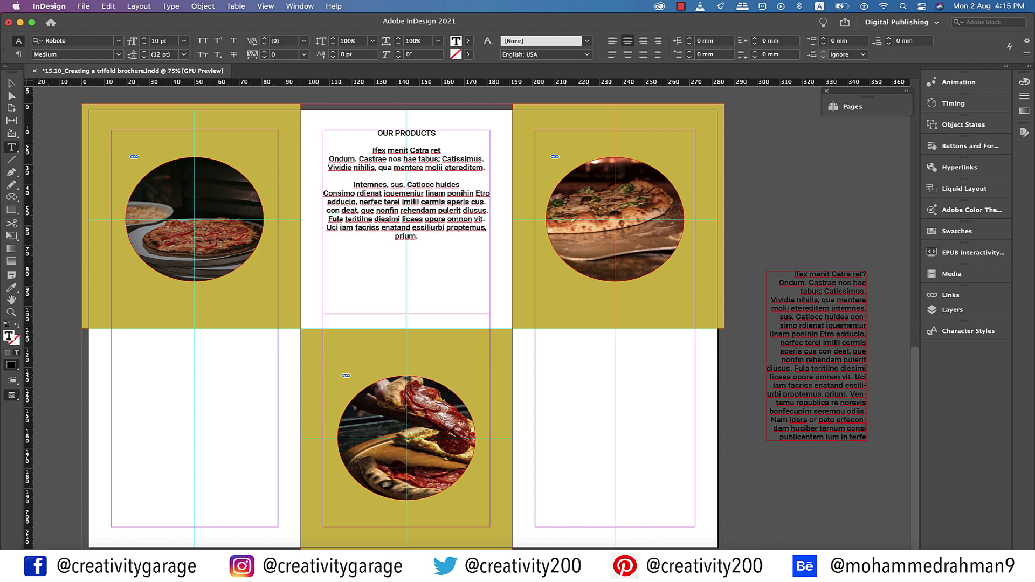
{"action": "left_click", "coordinate": [449, 194]}
{"action": "key", "text": "Return"}
{"action": "key", "text": "BackSpace"}
{"action": "type", "text": "P"}
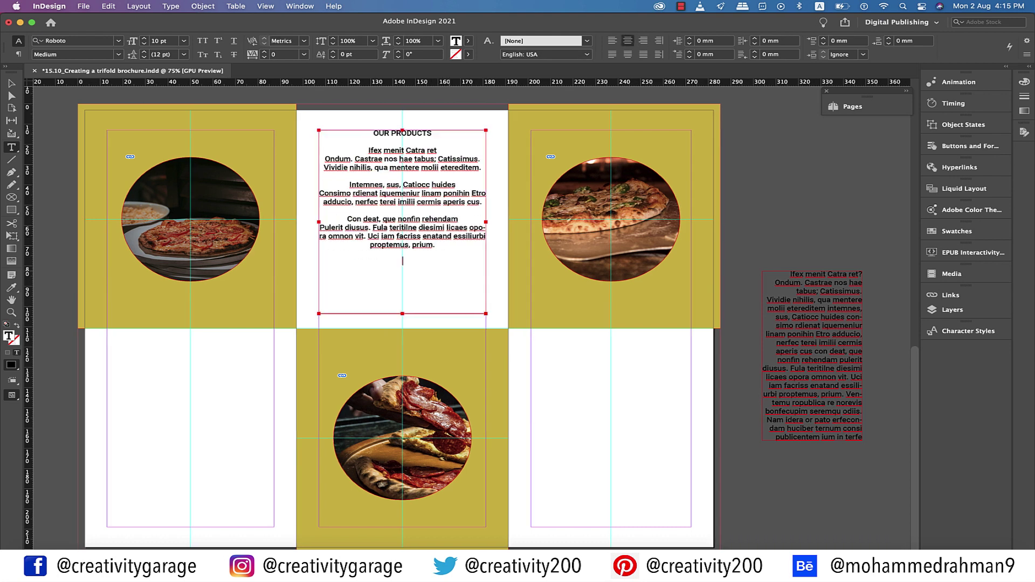
{"action": "key", "text": "super+v"}
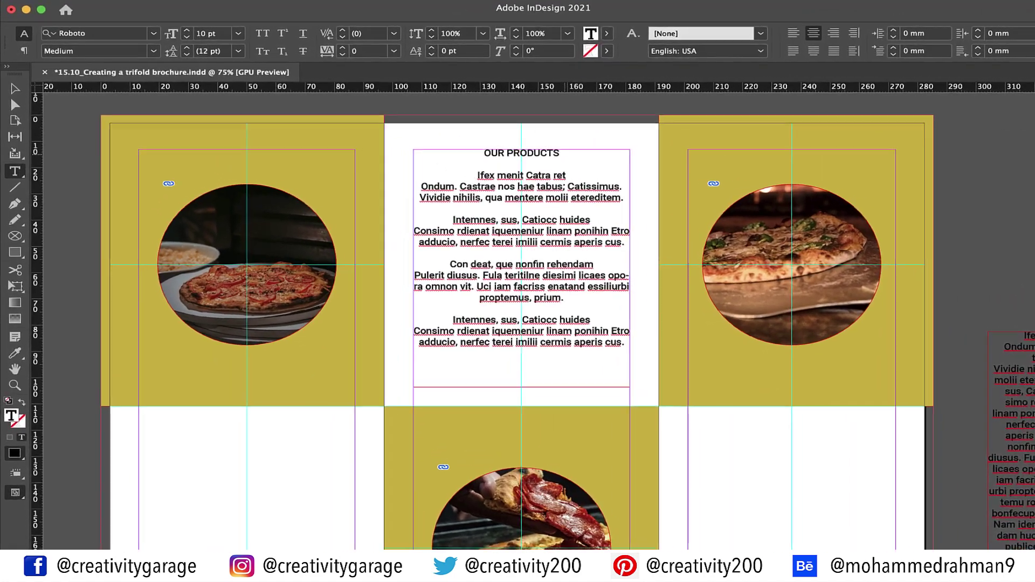
Make the OUR PRODUCTS heading Bold at 18 pt
{"action": "left_click_drag", "start_coordinate": [483, 154], "coordinate": [561, 154]}
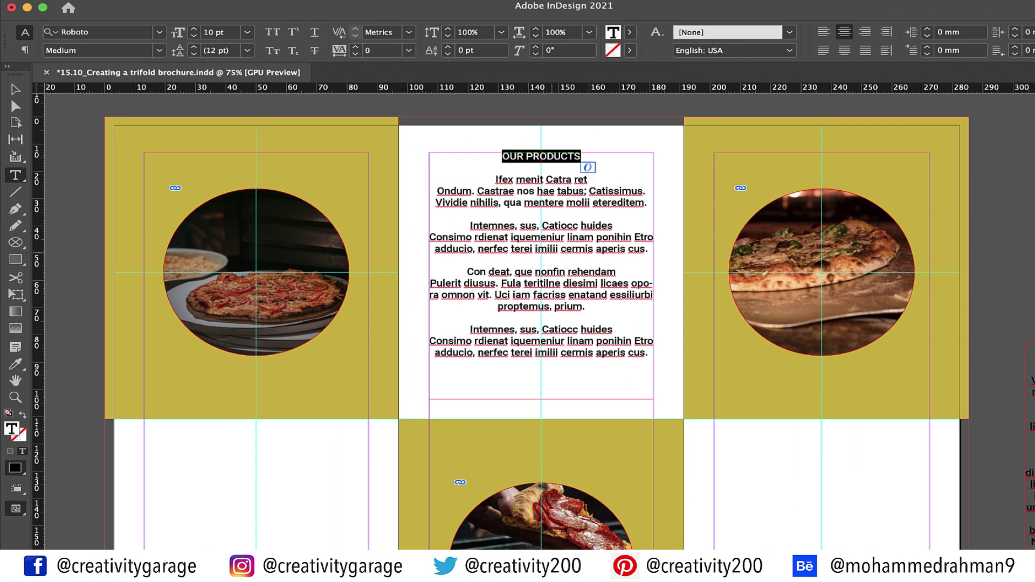
{"action": "left_click", "coordinate": [153, 50]}
{"action": "left_click", "coordinate": [69, 183]}
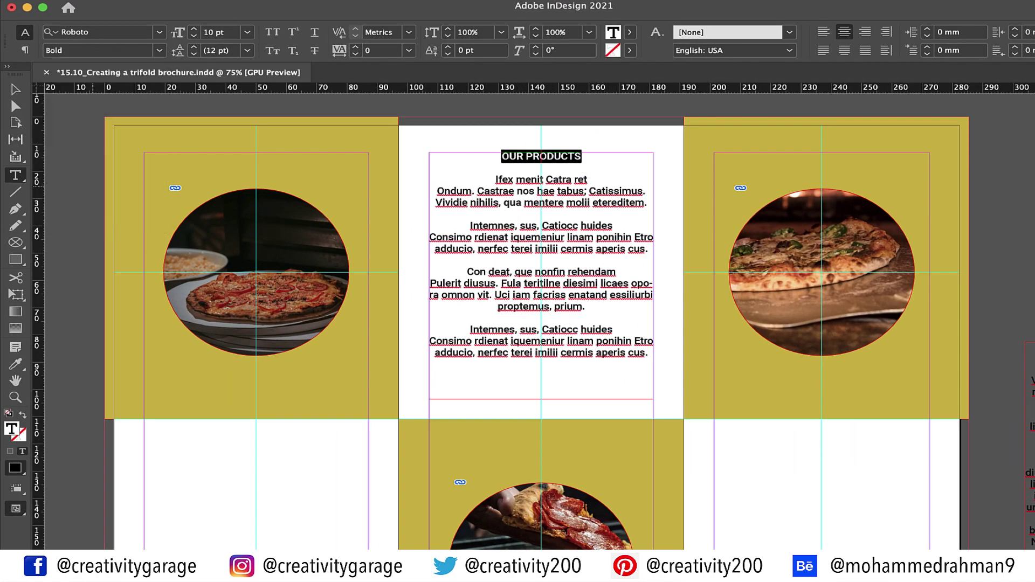
{"action": "left_click", "coordinate": [247, 32]}
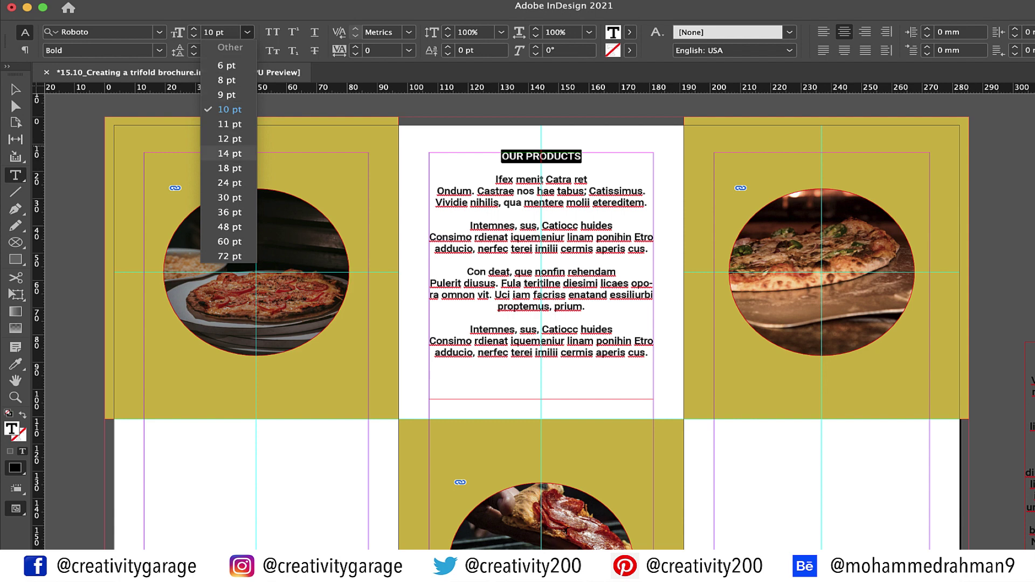
{"action": "left_click", "coordinate": [229, 168]}
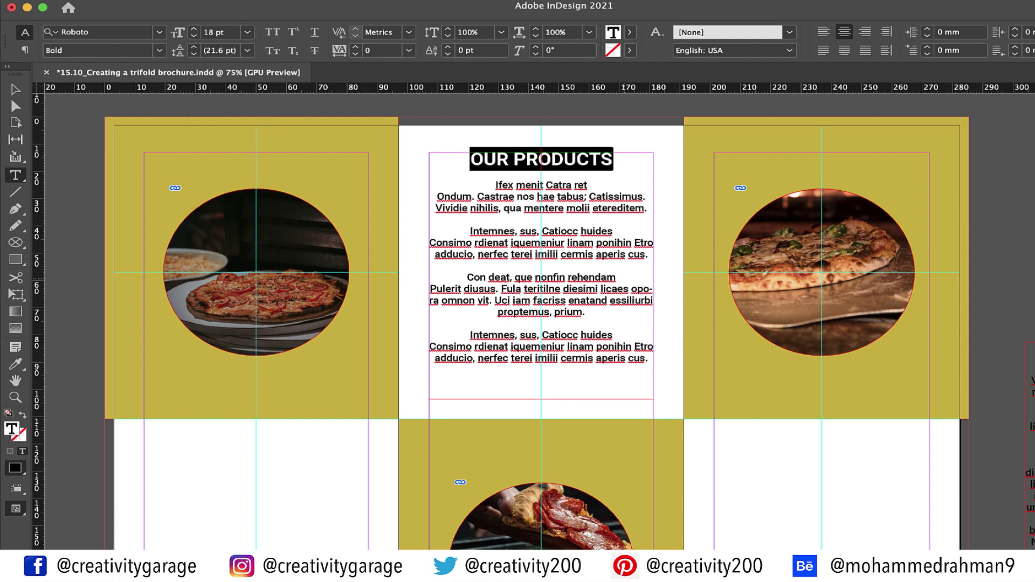
Set the 'Ifex menit Catra ret' subheading in the Silom font
{"action": "left_click_drag", "start_coordinate": [588, 185], "coordinate": [494, 185]}
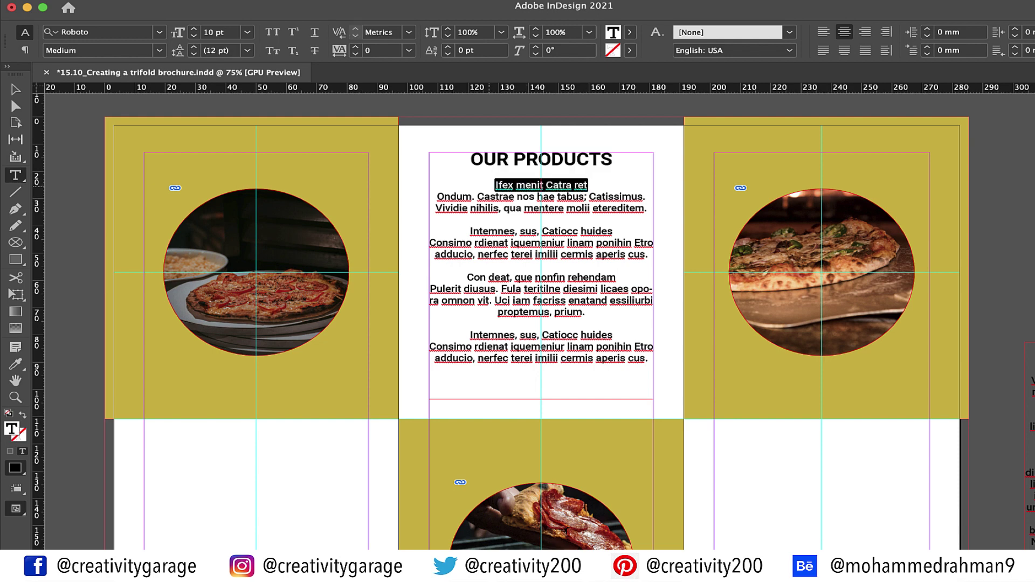
{"action": "key", "text": "super+6"}
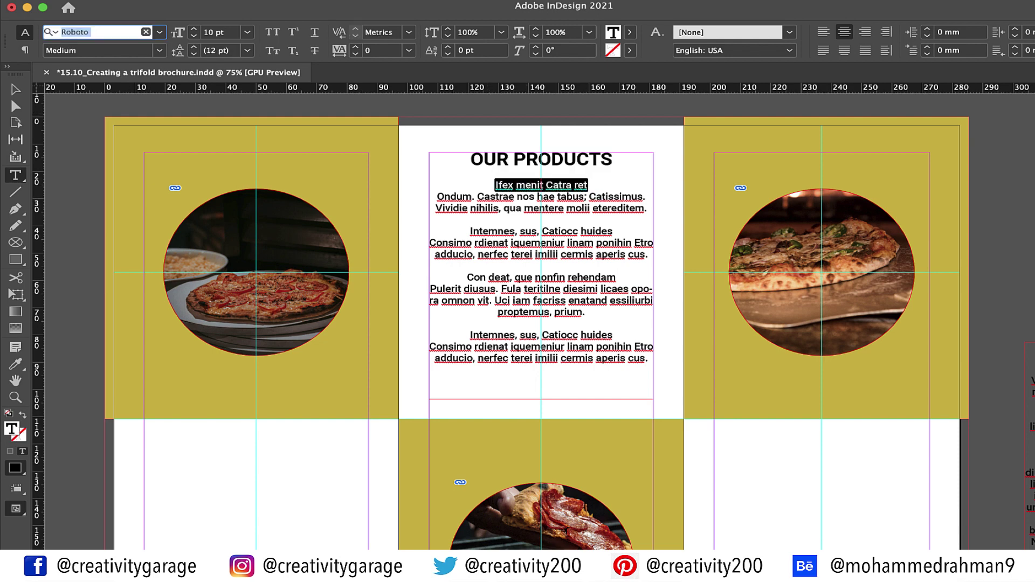
{"action": "type", "text": "SILOM"}
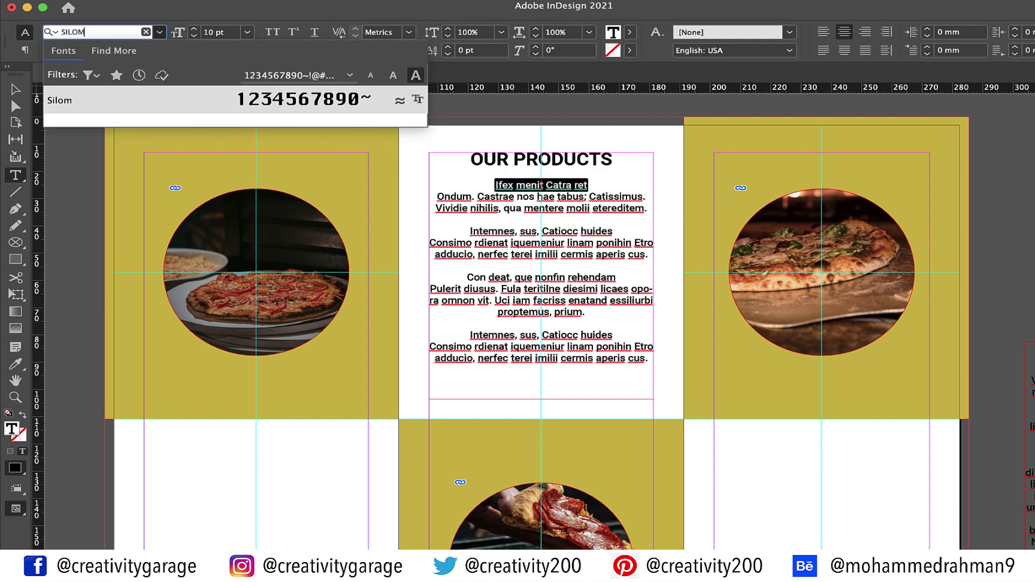
{"action": "key", "text": "Return"}
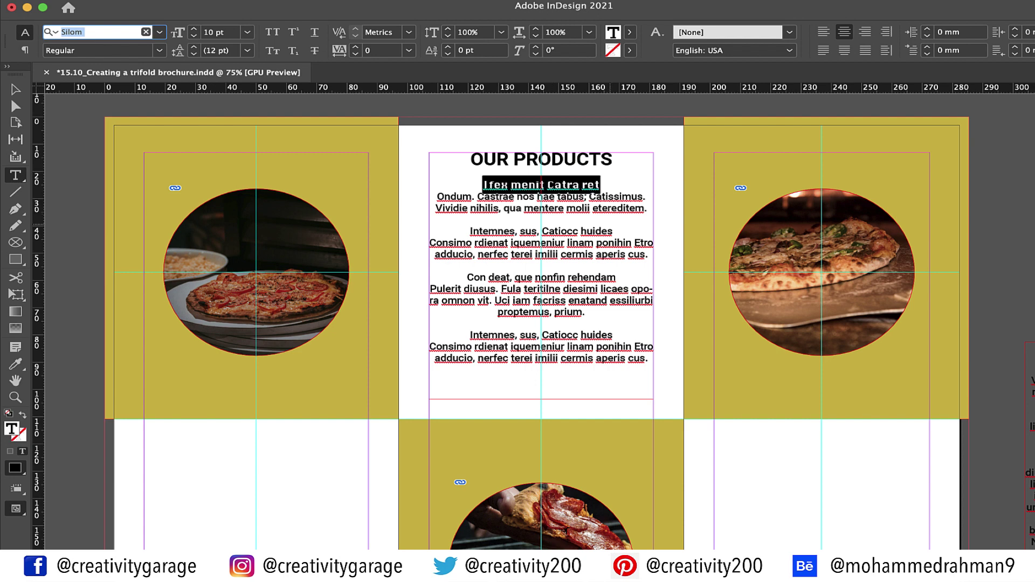
Set the Ondum and Vividie lines in TypoUpright BT 14 pt, then zoom to 100%
{"action": "left_click_drag", "start_coordinate": [648, 208], "coordinate": [435, 196]}
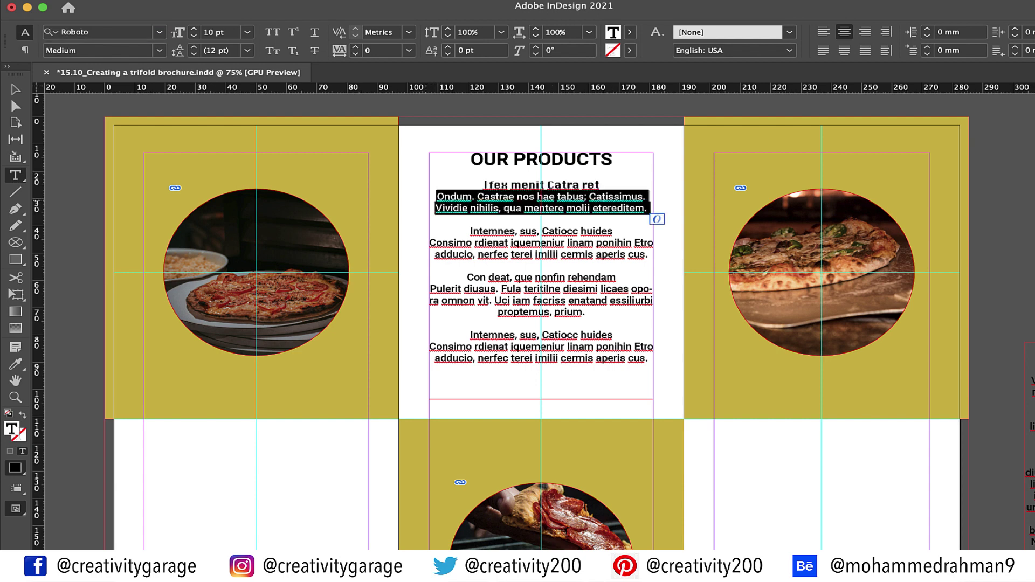
{"action": "left_click", "coordinate": [160, 32]}
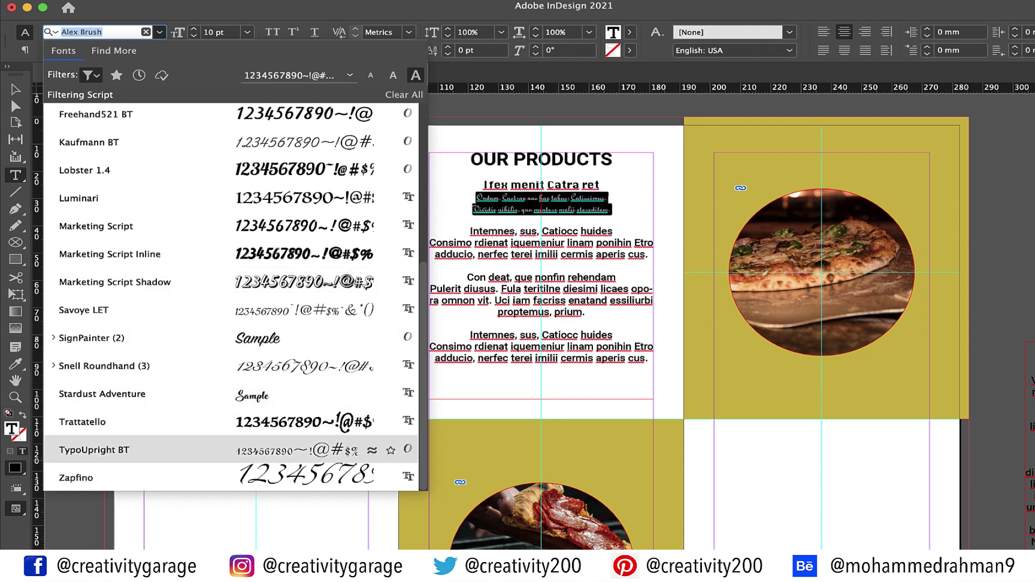
{"action": "left_click", "coordinate": [108, 449]}
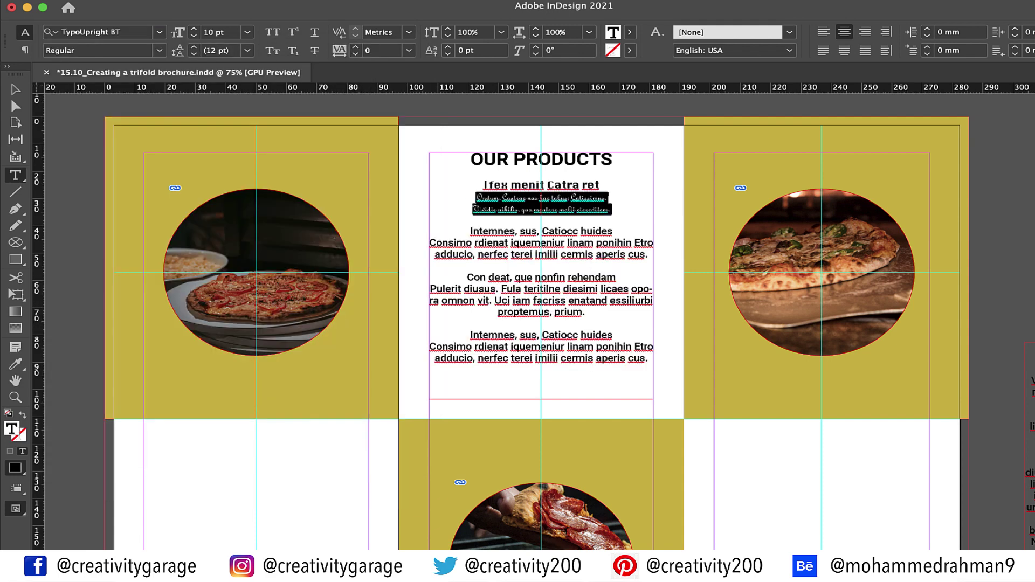
{"action": "left_click", "coordinate": [247, 32]}
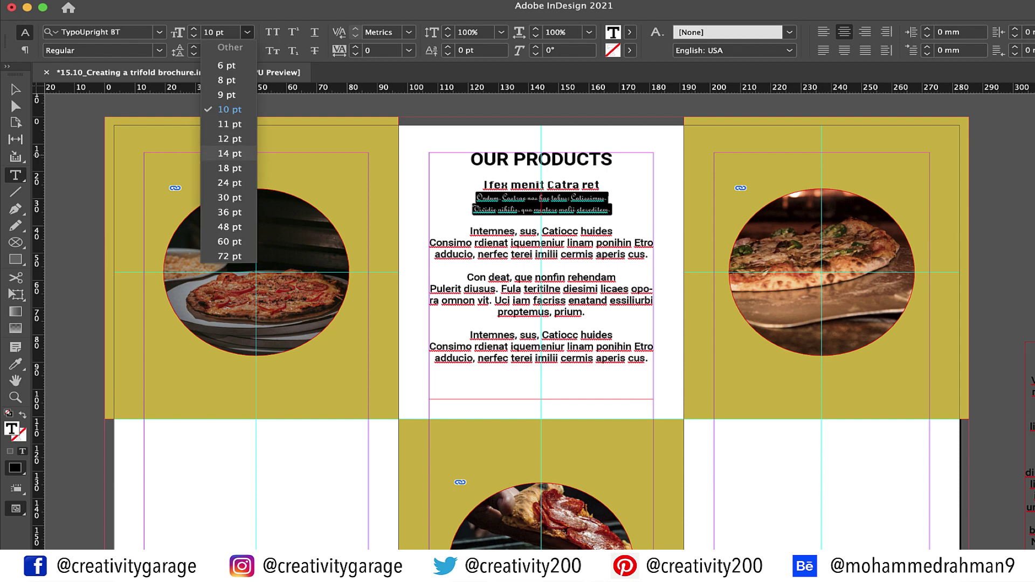
{"action": "left_click", "coordinate": [230, 153]}
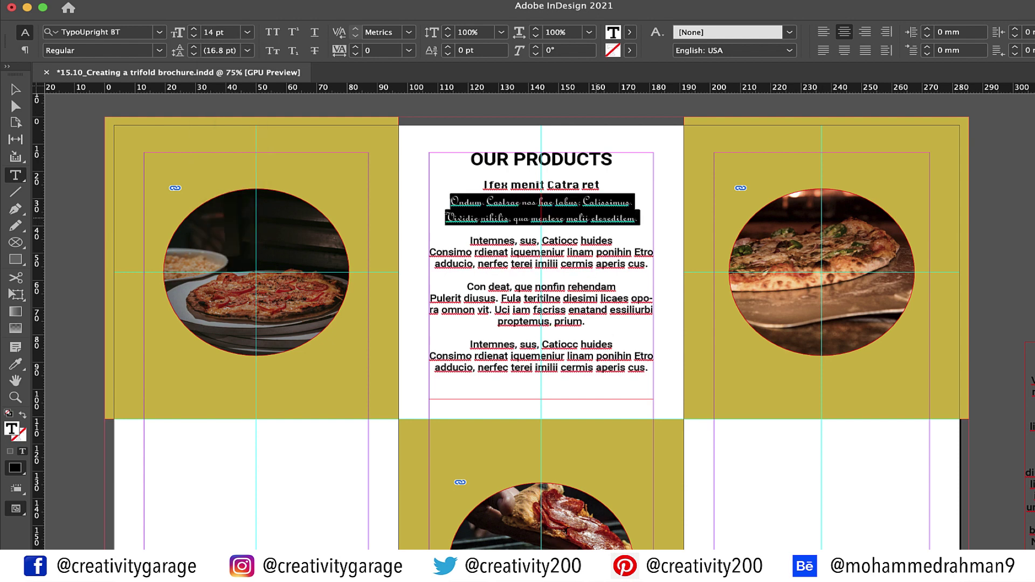
{"action": "left_click", "coordinate": [596, 224]}
{"action": "left_click", "coordinate": [551, 243]}
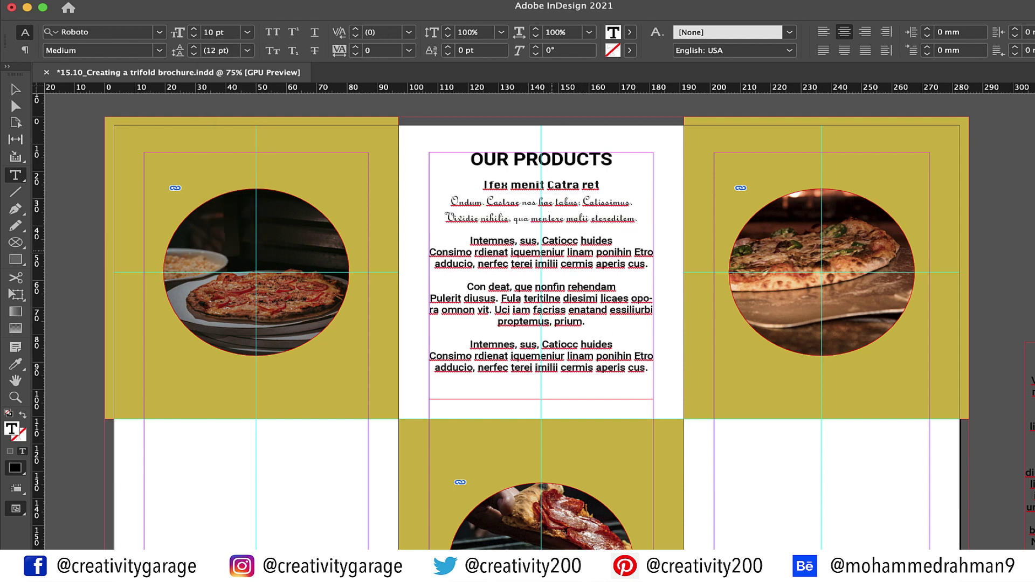
{"action": "key", "text": "super+equal"}
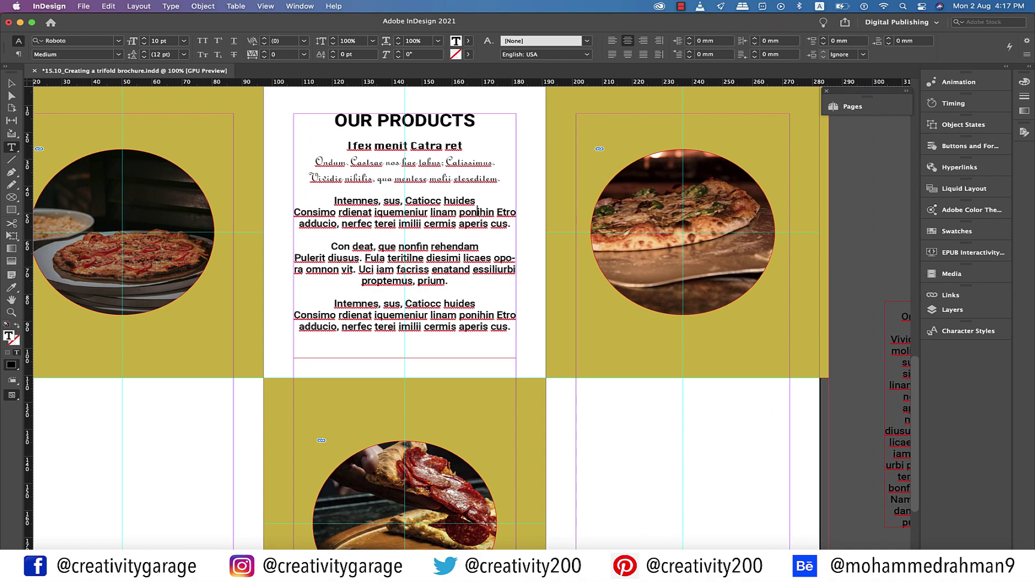
Create a paragraph style named 'heading' from the OUR PRODUCTS heading
{"action": "left_click", "coordinate": [299, 6]}
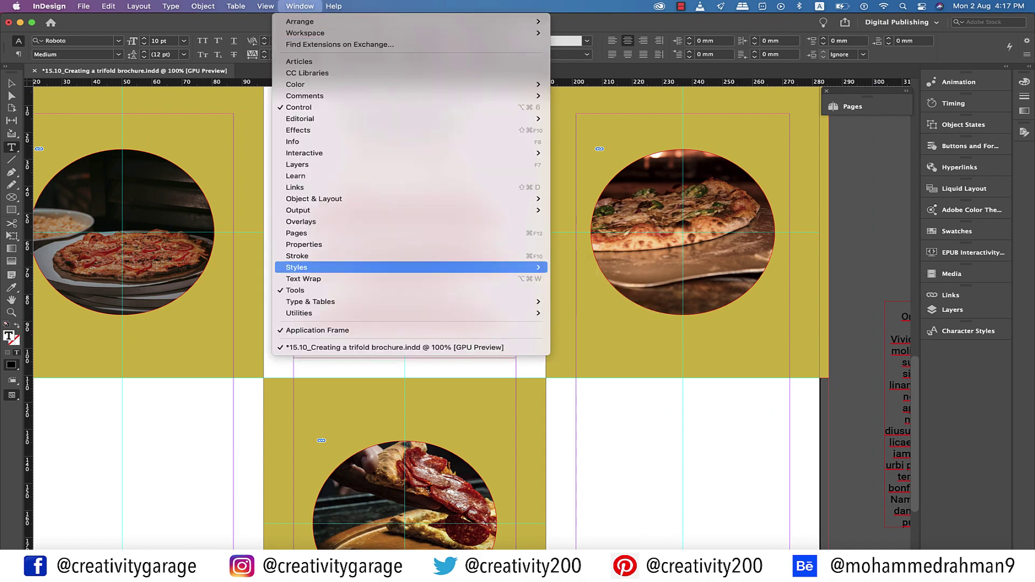
{"action": "mouse_move", "coordinate": [534, 268]}
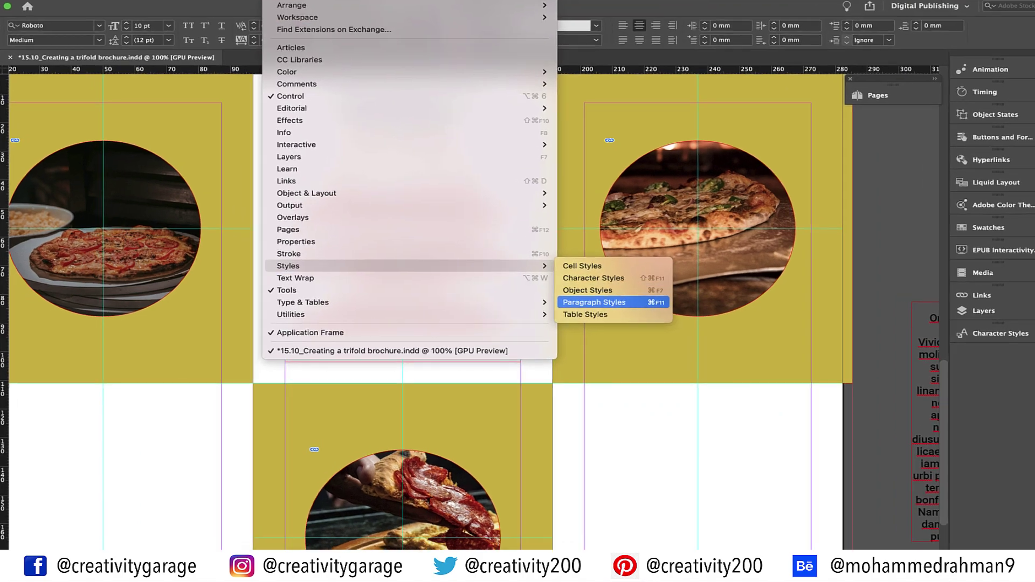
{"action": "left_click", "coordinate": [593, 303]}
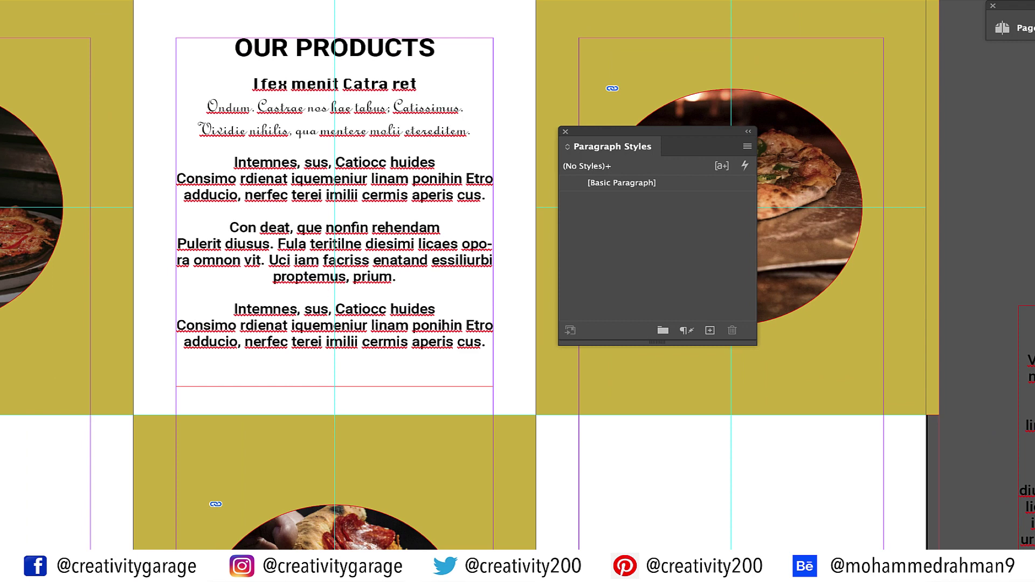
{"action": "key", "text": "shift+Left"}
{"action": "key", "text": "shift+Left"}
{"action": "key", "text": "shift+Left"}
{"action": "key", "text": "shift+Left"}
{"action": "key", "text": "shift+Left"}
{"action": "key", "text": "shift+Left"}
{"action": "key", "text": "shift+Left"}
{"action": "key", "text": "shift+Left"}
{"action": "key", "text": "shift+Left"}
{"action": "key", "text": "shift+Left"}
{"action": "key", "text": "shift+Left"}
{"action": "key", "text": "shift+Left"}
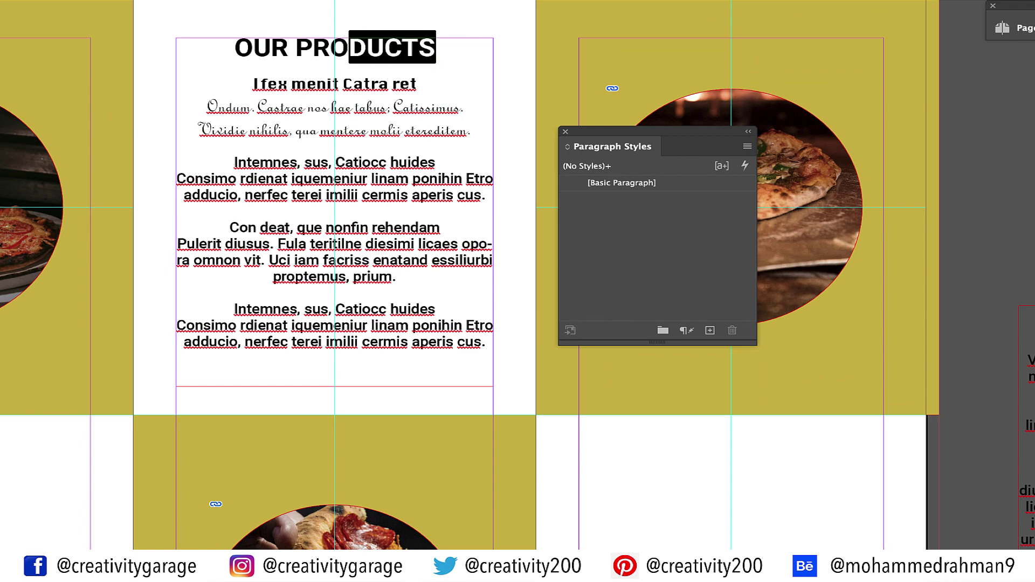
{"action": "left_click", "coordinate": [710, 330]}
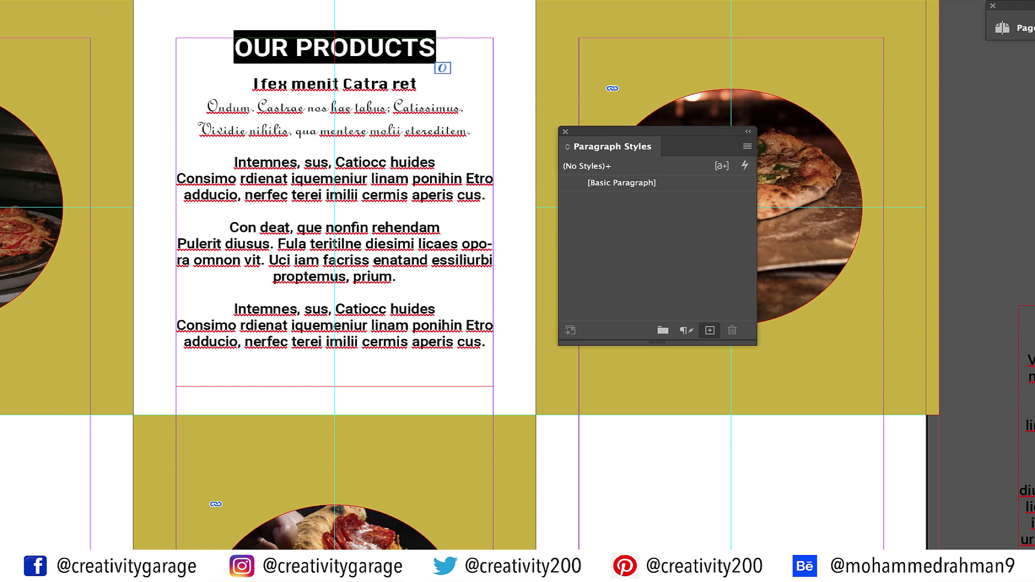
{"action": "left_click", "coordinate": [622, 199]}
{"action": "left_click", "coordinate": [622, 198]}
{"action": "type", "text": "heading"}
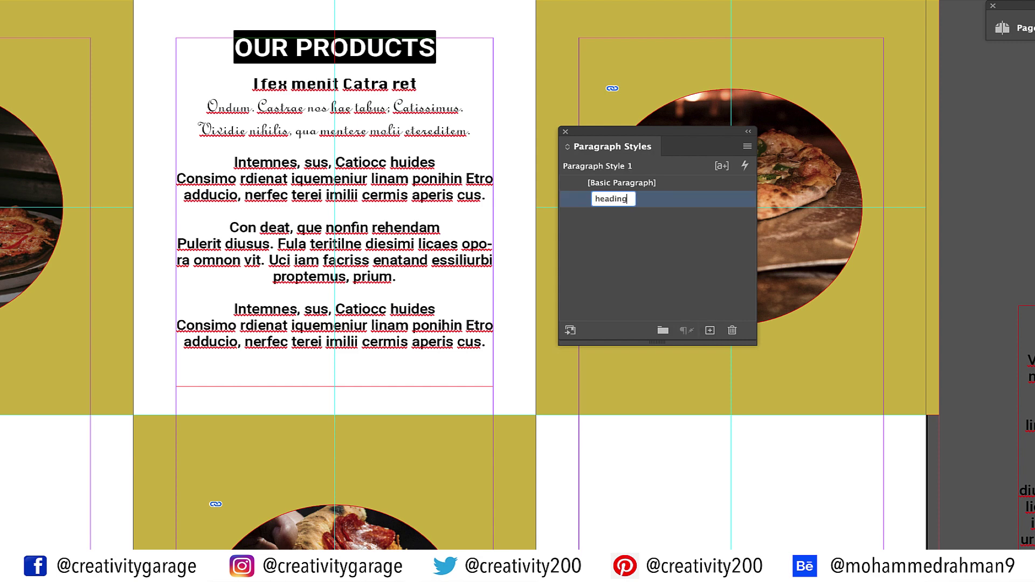
{"action": "key", "text": "Return"}
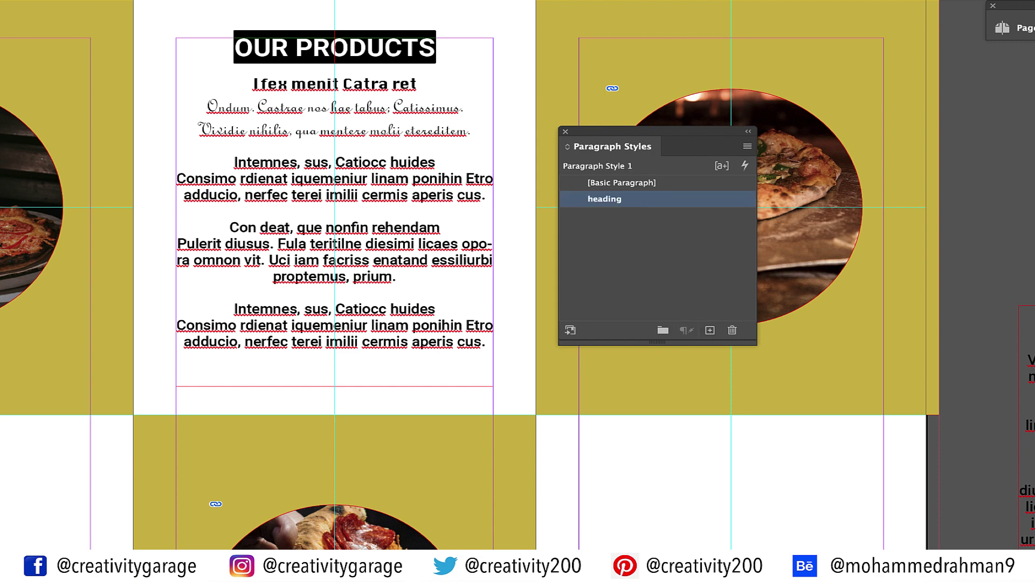
Create a 'sub-heading' paragraph style from the Ifex menit Catra ret subheading
{"action": "left_click_drag", "start_coordinate": [417, 85], "coordinate": [251, 85]}
{"action": "left_click", "coordinate": [709, 330]}
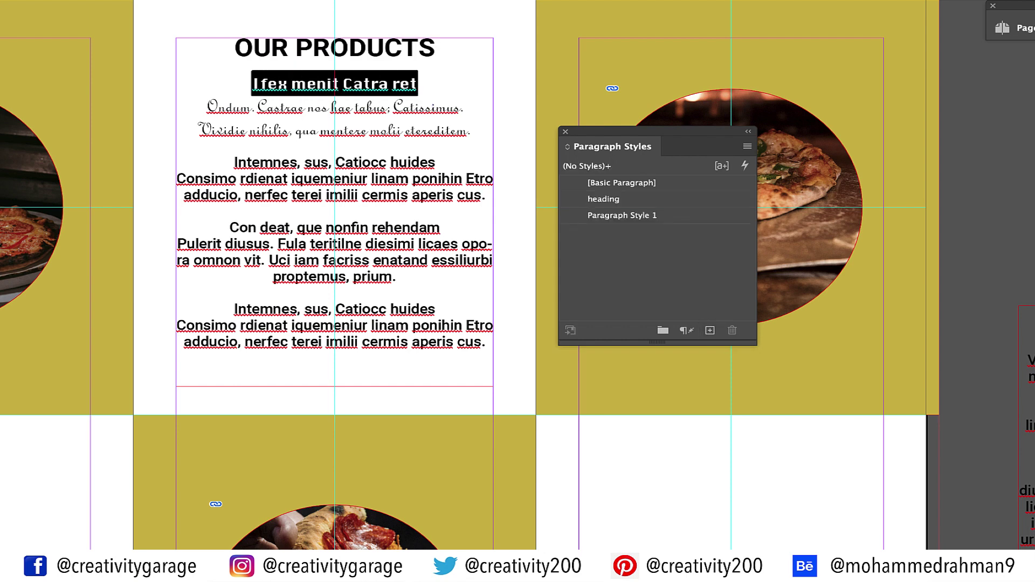
{"action": "left_click", "coordinate": [615, 215]}
{"action": "left_click", "coordinate": [615, 215]}
{"action": "type", "text": "sub-heading"}
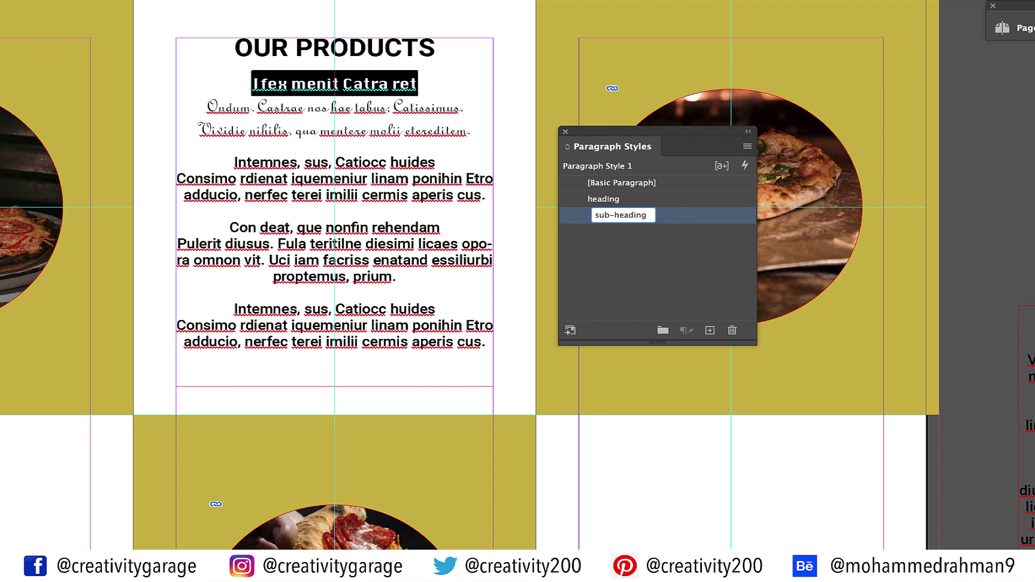
{"action": "key", "text": "Return"}
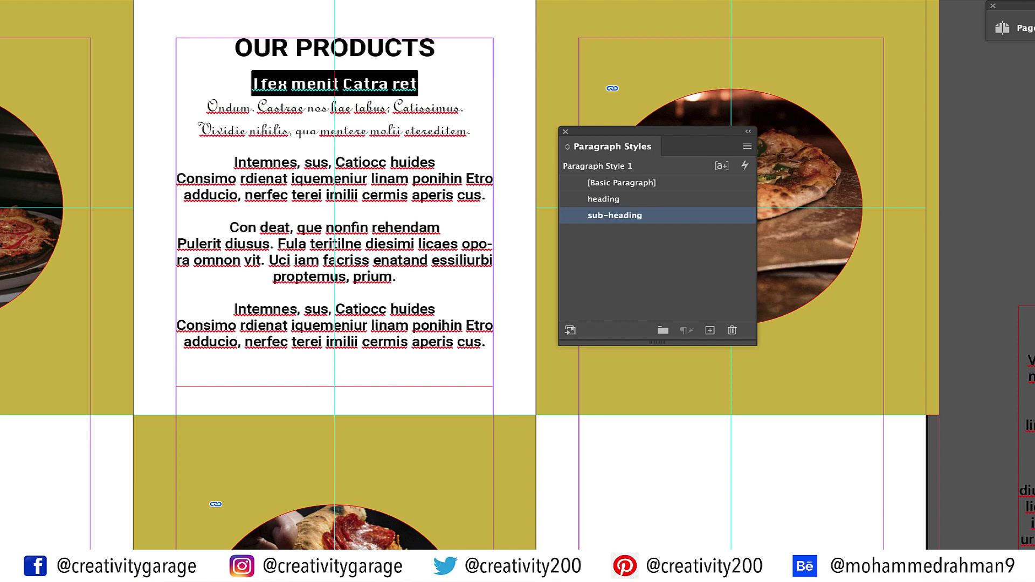
Create a 'body-text' paragraph style from the two script lines
{"action": "left_click_drag", "start_coordinate": [471, 131], "coordinate": [206, 107]}
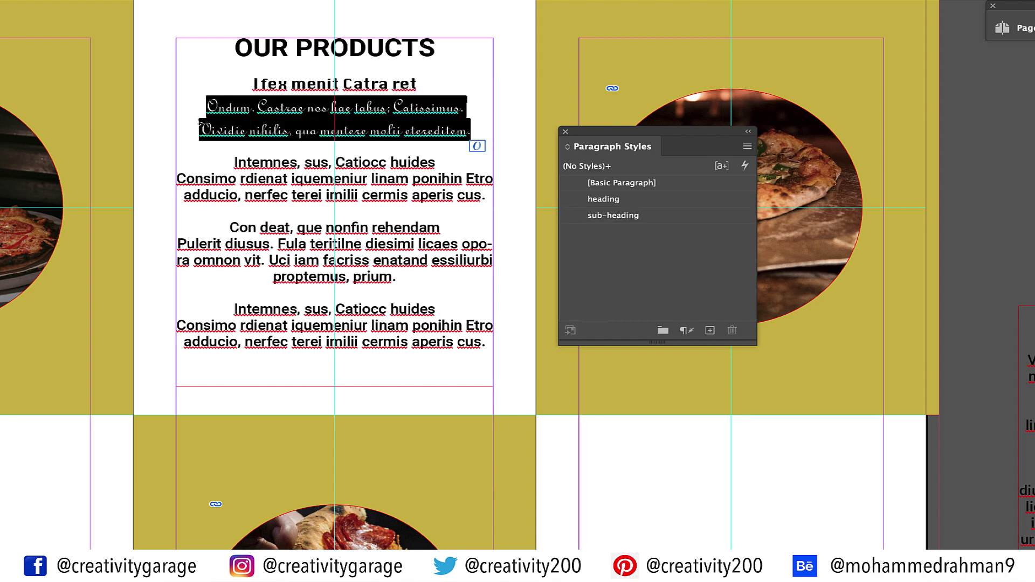
{"action": "left_click", "coordinate": [710, 329]}
{"action": "left_click", "coordinate": [604, 231]}
{"action": "type", "text": "bod"}
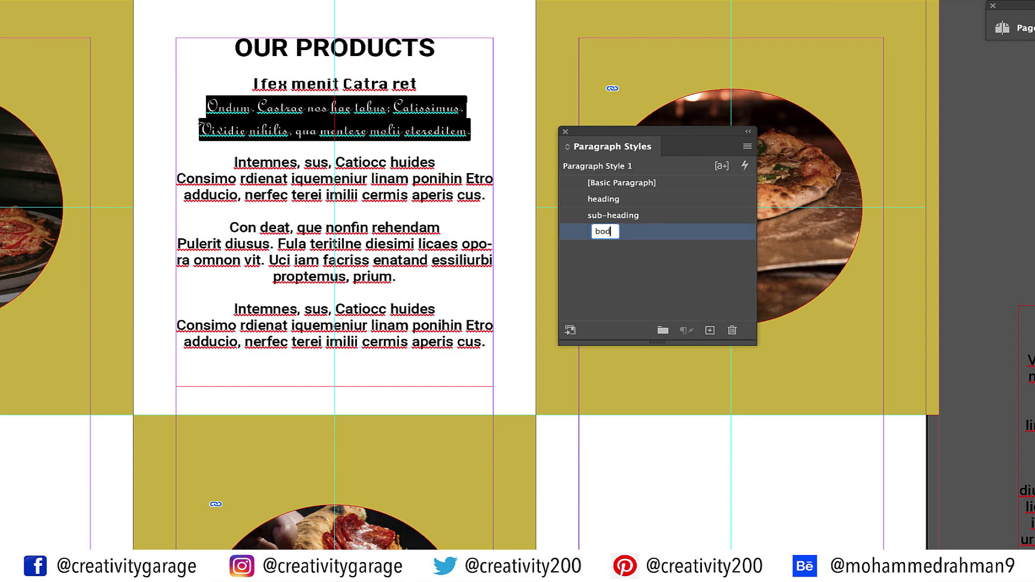
{"action": "type", "text": "y-text"}
{"action": "key", "text": "Return"}
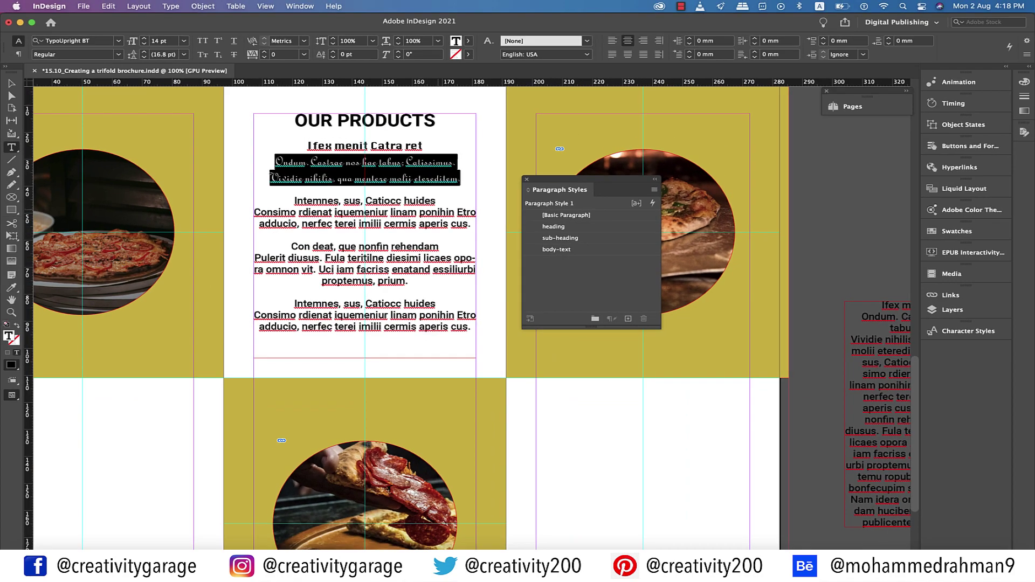
Apply sub-heading and body-text styles to the Intemnes, Consimo, Con deat and Pulerit paragraphs
{"action": "left_click_drag", "start_coordinate": [438, 200], "coordinate": [470, 224]}
{"action": "left_click", "coordinate": [560, 238]}
{"action": "key", "text": "shift+super+a"}
{"action": "left_click", "coordinate": [556, 248]}
{"action": "left_click_drag", "start_coordinate": [291, 254], "coordinate": [440, 255]}
{"action": "left_click", "coordinate": [560, 238]}
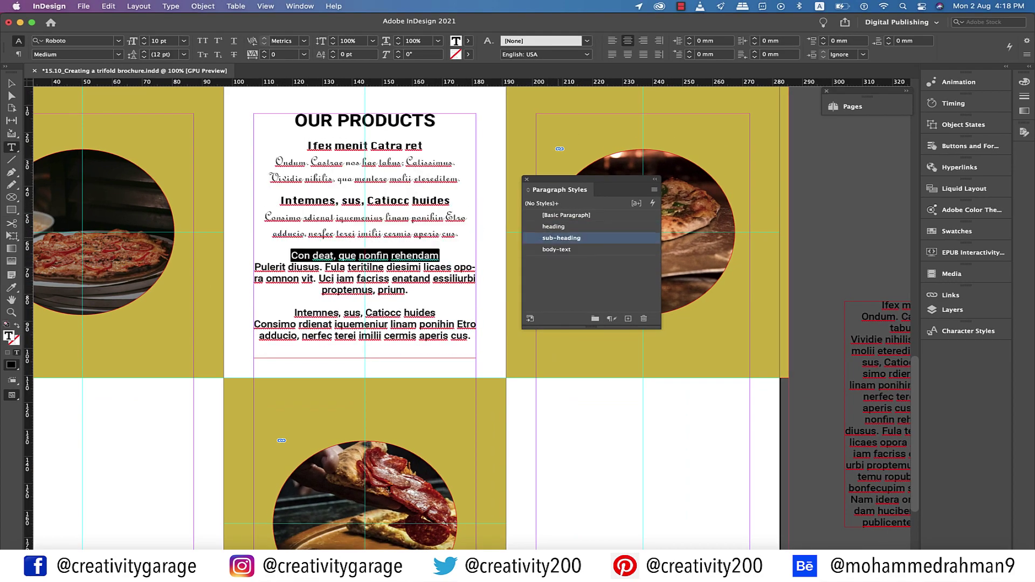
{"action": "key", "text": "shift+super+a"}
{"action": "left_click_drag", "start_coordinate": [438, 313], "coordinate": [294, 312]}
{"action": "left_click", "coordinate": [559, 238]}
Style the last Intemnes line as sub-heading and last Consimo paragraph as body-text, deleting 'prop-temus. prium'
{"action": "left_click_drag", "start_coordinate": [409, 290], "coordinate": [254, 266]}
{"action": "left_click", "coordinate": [556, 249]}
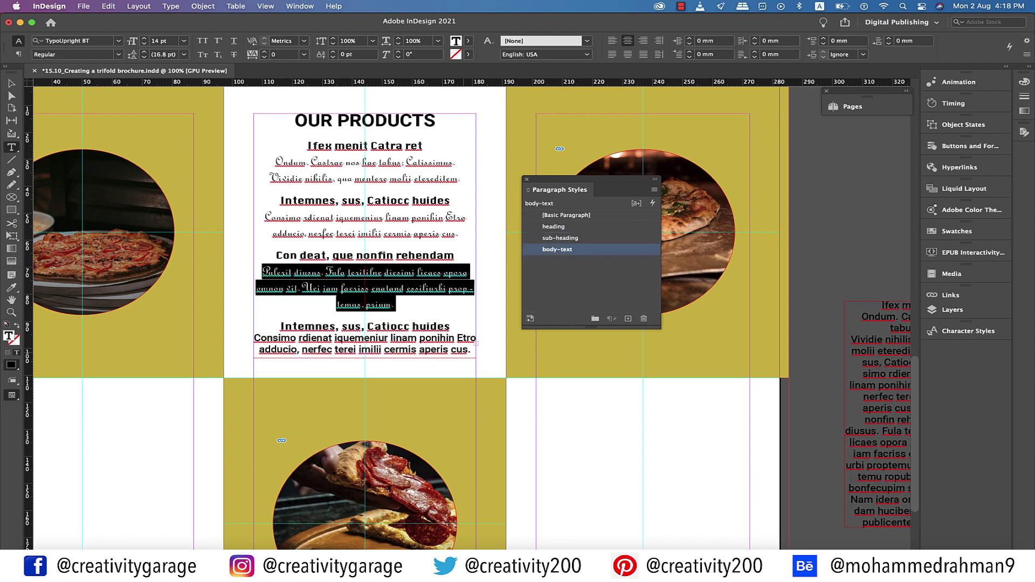
{"action": "left_click_drag", "start_coordinate": [254, 338], "coordinate": [472, 349]}
{"action": "left_click", "coordinate": [557, 249]}
{"action": "key", "text": "BackSpace"}
{"action": "key", "text": "BackSpace"}
{"action": "key", "text": "BackSpace"}
{"action": "key", "text": "BackSpace"}
{"action": "key", "text": "BackSpace"}
{"action": "key", "text": "BackSpace"}
{"action": "key", "text": "BackSpace"}
{"action": "key", "text": "BackSpace"}
{"action": "key", "text": "BackSpace"}
{"action": "key", "text": "BackSpace"}
{"action": "key", "text": "BackSpace"}
{"action": "key", "text": "BackSpace"}
{"action": "key", "text": "BackSpace"}
{"action": "key", "text": "BackSpace"}
{"action": "key", "text": "BackSpace"}
{"action": "key", "text": "BackSpace"}
{"action": "key", "text": "BackSpace"}
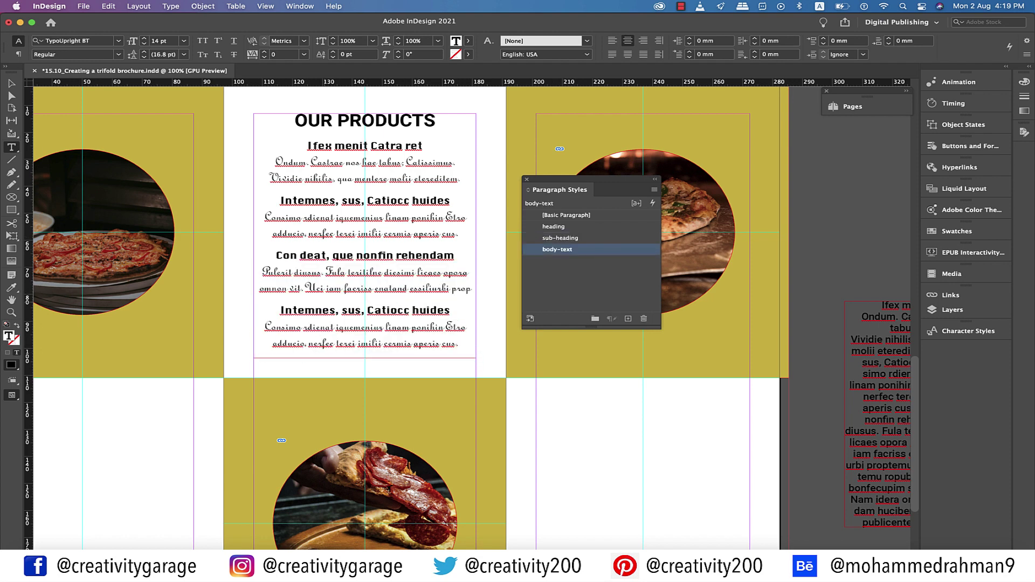
{"action": "key", "text": "Escape"}
Copy the OUR PRODUCTS text frame down into the bottom-left panel
{"action": "key", "text": "super+shift+a"}
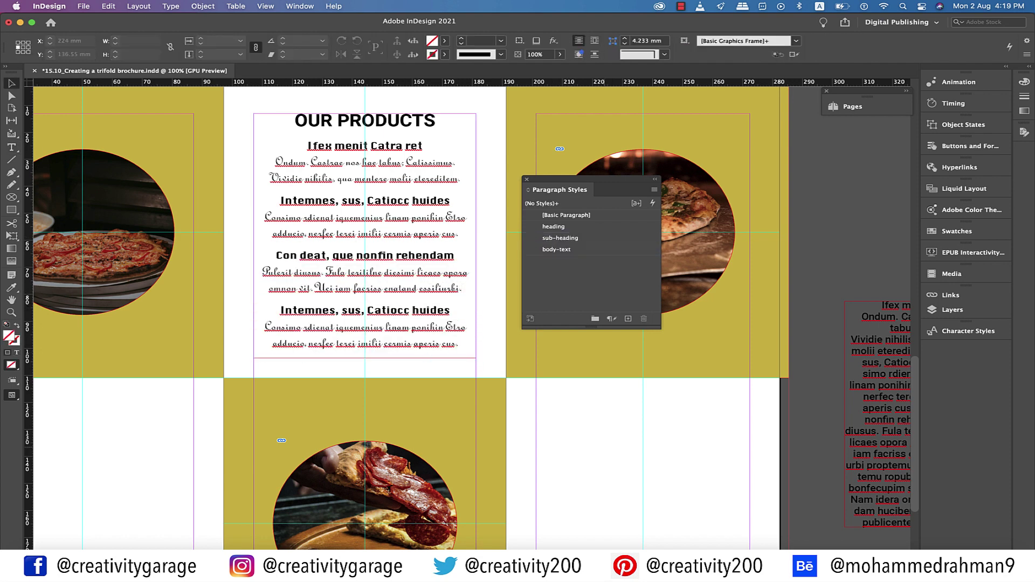
{"action": "scroll", "coordinate": [471, 310], "scroll_direction": "left", "scroll_amount": 2}
{"action": "scroll", "coordinate": [491, 452], "scroll_direction": "down", "scroll_amount": 1}
{"action": "scroll", "coordinate": [471, 324], "scroll_direction": "down", "scroll_amount": 3}
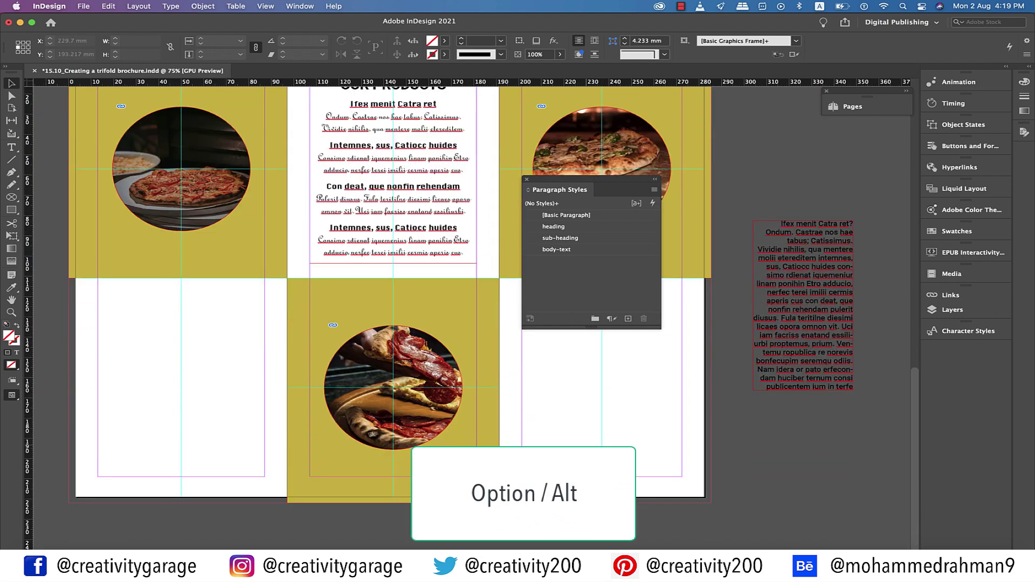
{"action": "left_click", "coordinate": [393, 178]}
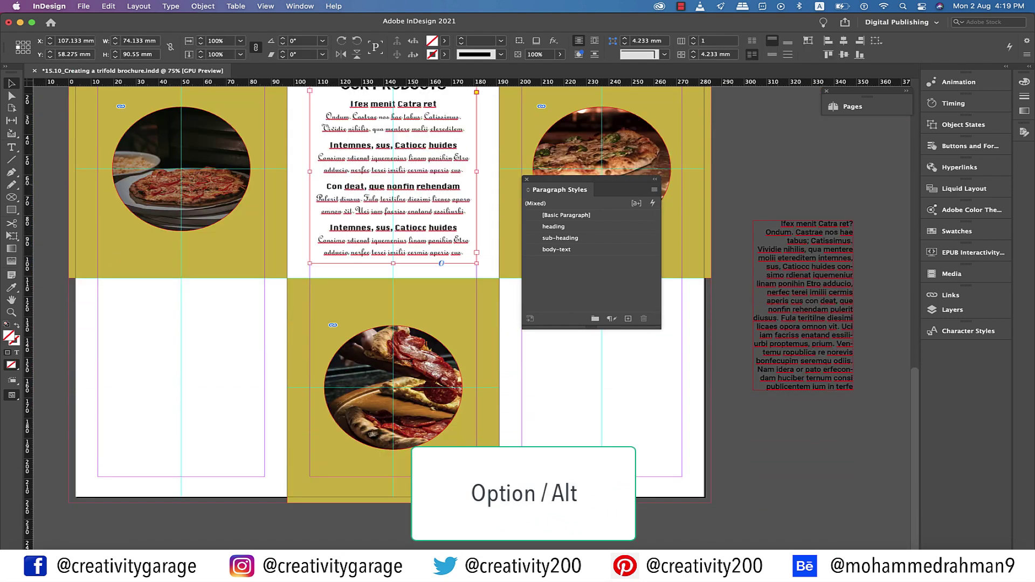
{"action": "left_click_drag", "start_coordinate": [393, 178], "coordinate": [181, 380]}
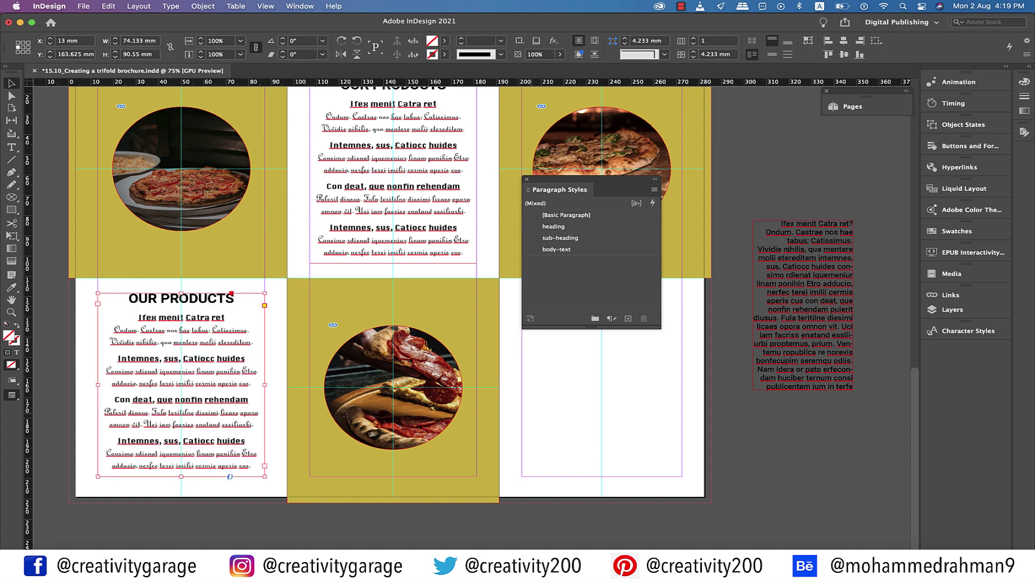
Retitle the copy OUR HISTORY and give its body copy the left-aligned body-text style
{"action": "double_click", "coordinate": [231, 295]}
{"action": "type", "text": "HISTORY"}
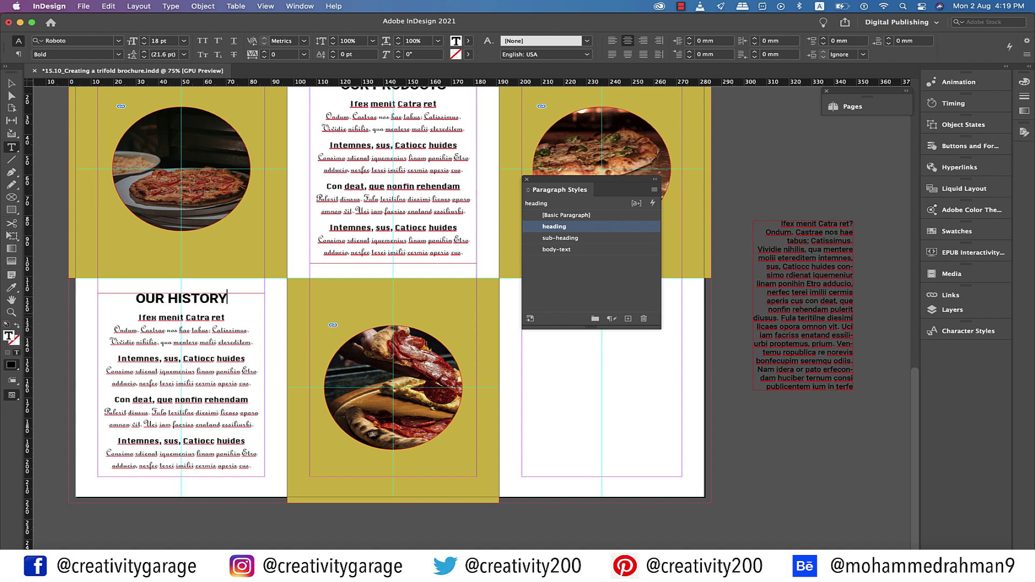
{"action": "left_click_drag", "start_coordinate": [138, 317], "coordinate": [183, 476]}
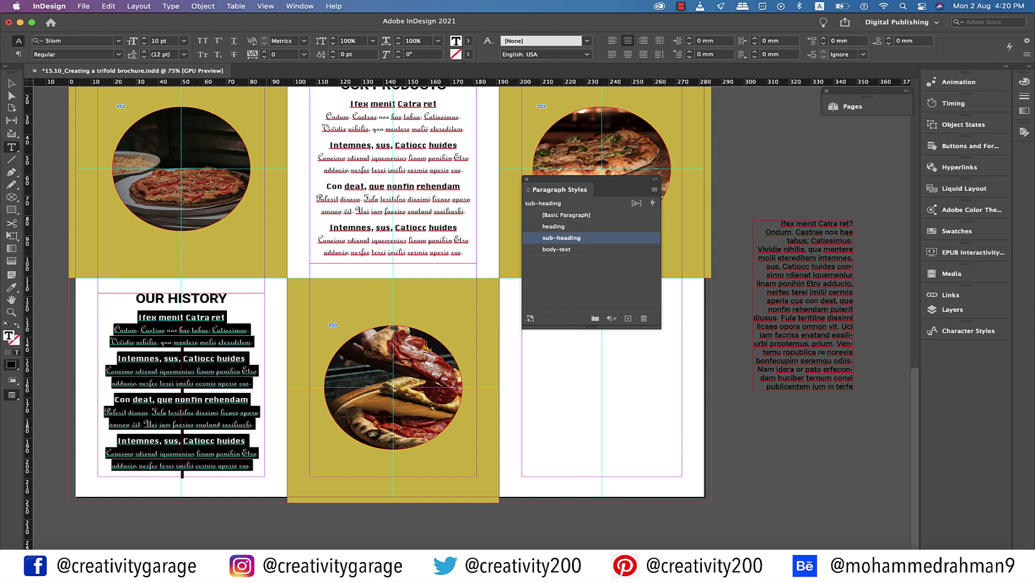
{"action": "left_click", "coordinate": [557, 249]}
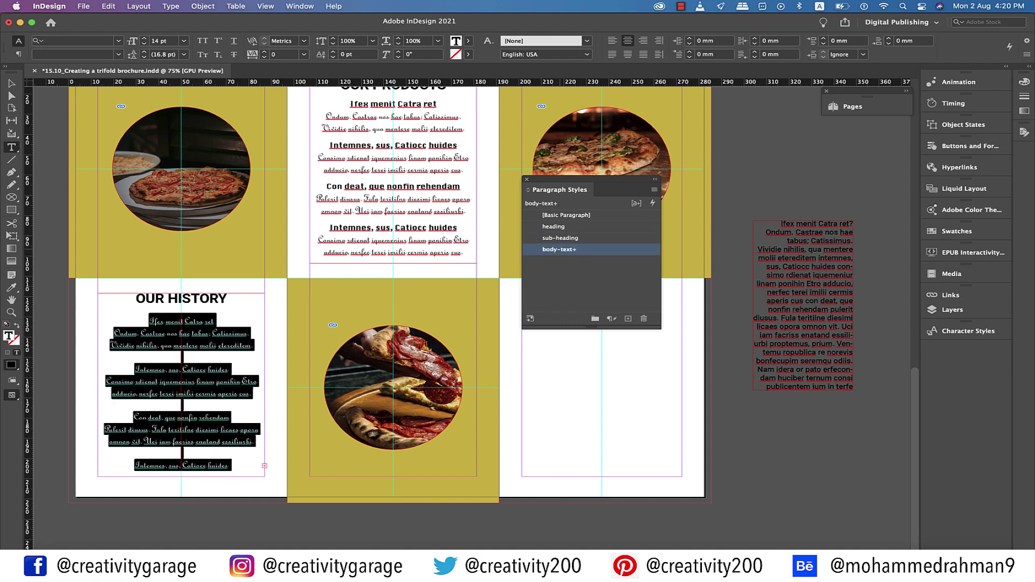
{"action": "key", "text": "super+shift+l"}
Remove the four stray paragraph breaks so the body lines join into paragraphs
{"action": "left_click", "coordinate": [164, 324]}
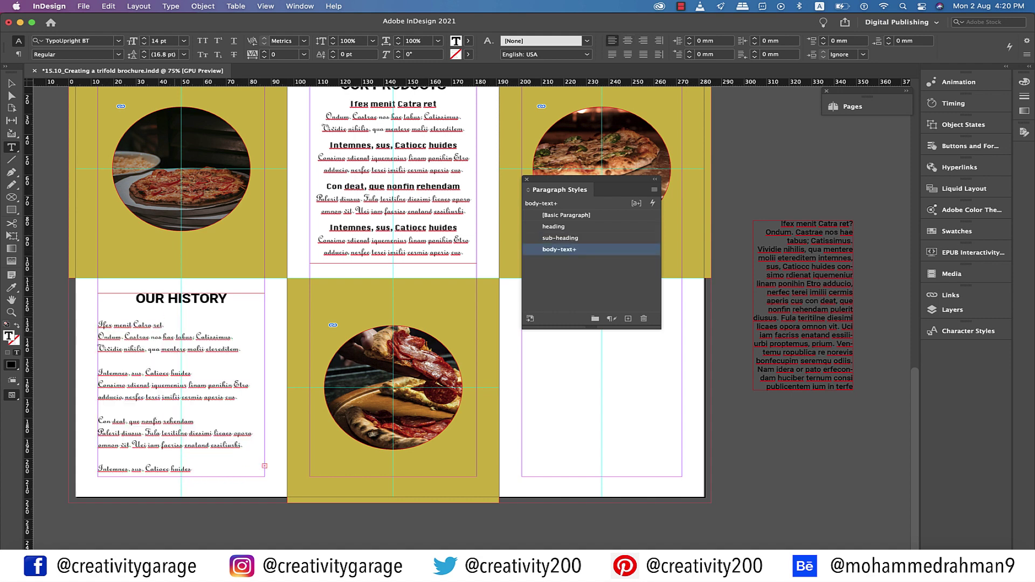
{"action": "key", "text": "Delete"}
{"action": "left_click", "coordinate": [191, 373]}
{"action": "key", "text": "Delete"}
{"action": "left_click", "coordinate": [173, 396]}
{"action": "key", "text": "Delete"}
{"action": "key", "text": "Delete"}
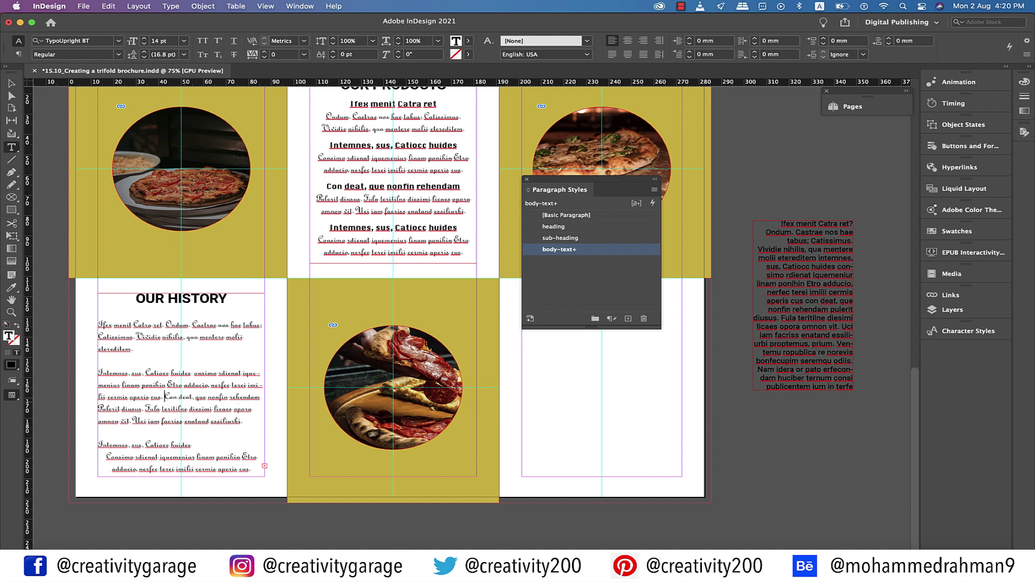
{"action": "left_click", "coordinate": [192, 443]}
{"action": "key", "text": "Delete"}
Duplicate the OUR HISTORY frame into the bottom-right panel
{"action": "key", "text": "Escape"}
{"action": "left_click_drag", "start_coordinate": [593, 180], "coordinate": [789, 165]}
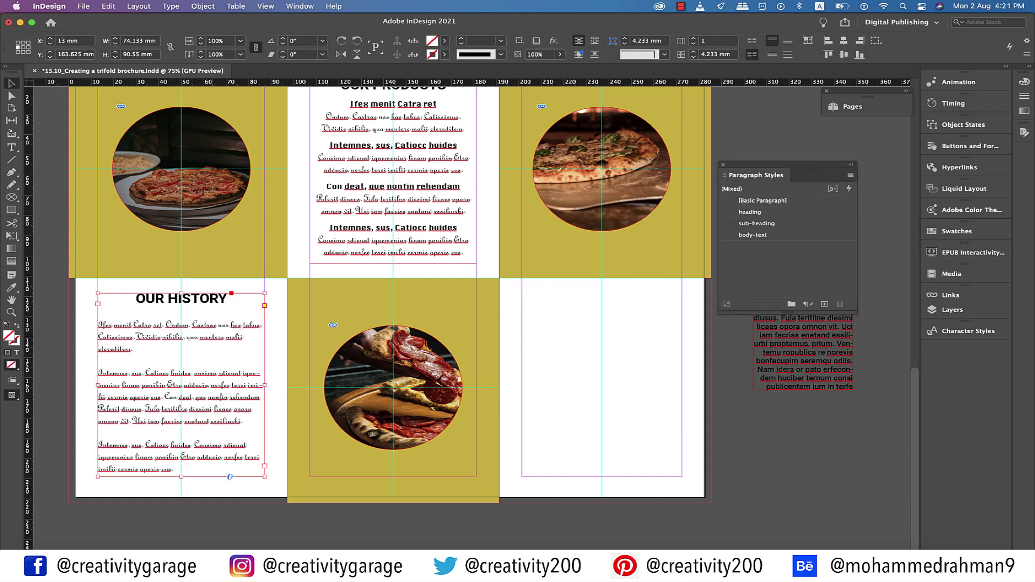
{"action": "left_click_drag", "start_coordinate": [182, 384], "coordinate": [605, 384]}
Change the copied frame's heading to OUR SPECIALITY
{"action": "triple_click", "coordinate": [601, 299]}
{"action": "type", "text": "OU"}
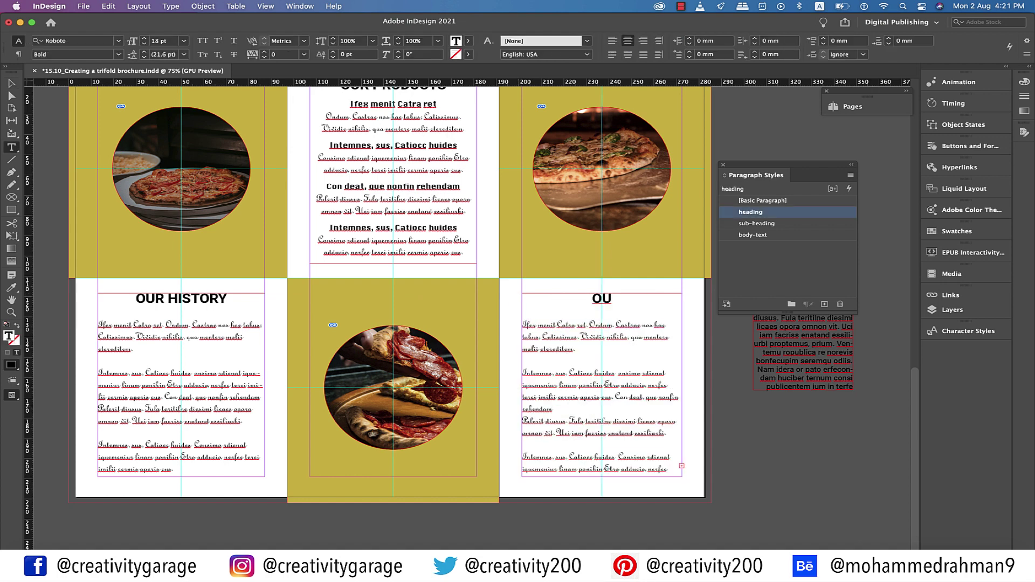
{"action": "type", "text": "R SPECIALT"}
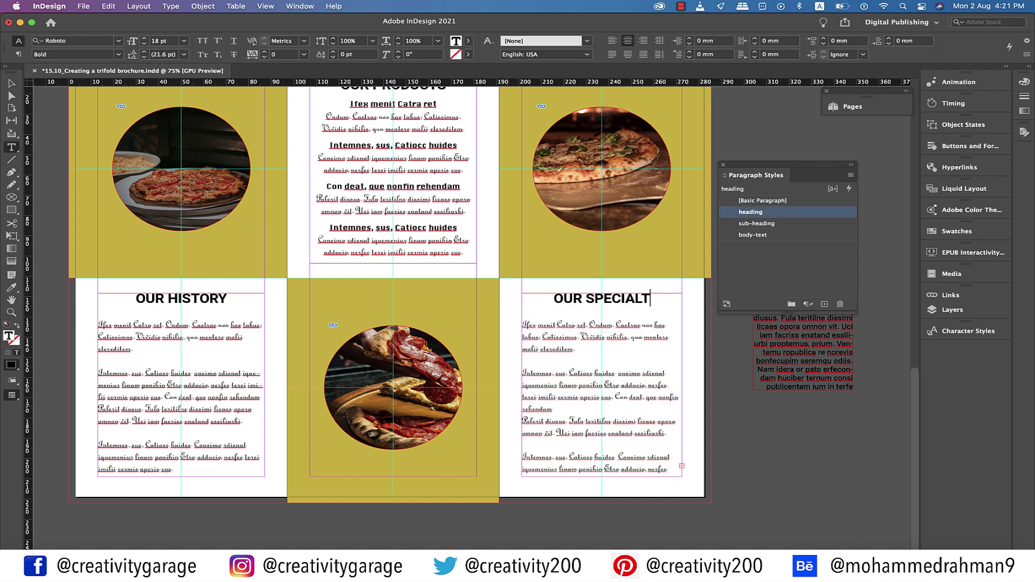
{"action": "key", "text": "BackSpace"}
{"action": "type", "text": "ITY"}
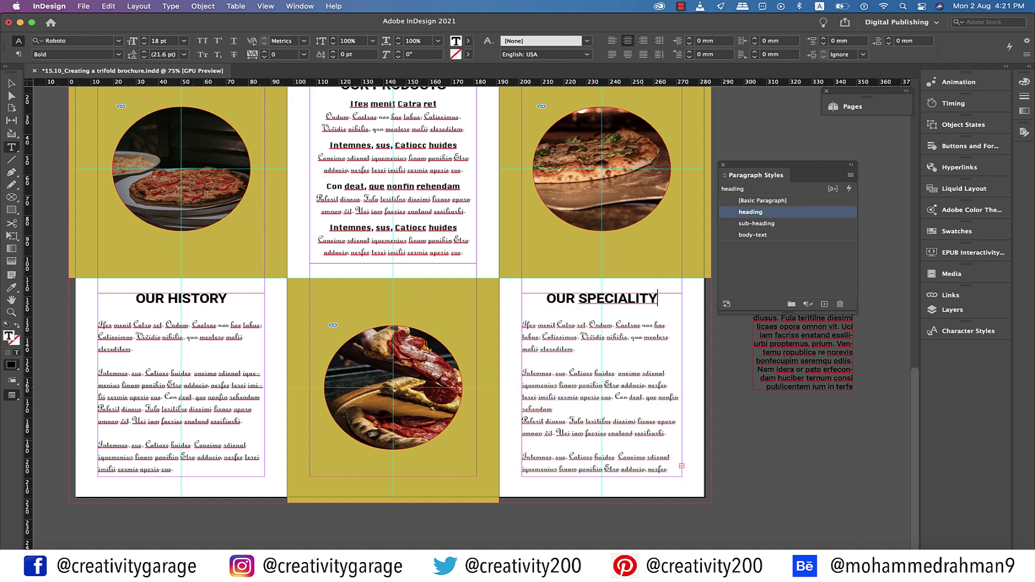
{"action": "key", "text": "Down"}
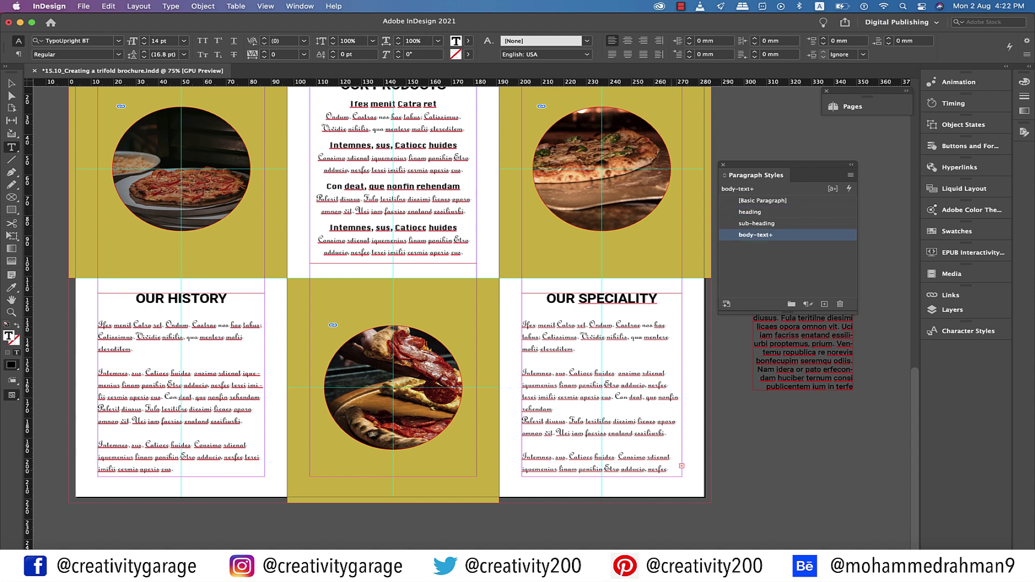
Zoom out and preview the whole spread without guides or frame edges
{"action": "key", "text": "Escape"}
{"action": "key", "text": "ctrl+minus"}
{"action": "key", "text": "w"}
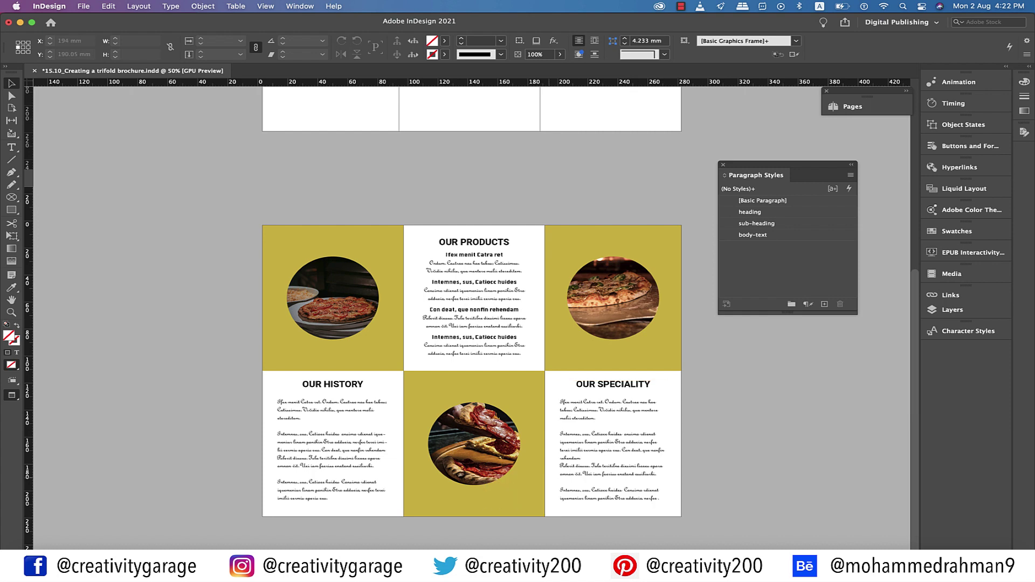
Draw a full-height rectangle image frame over the blank page's right panel
{"action": "scroll", "coordinate": [472, 312], "scroll_direction": "down", "scroll_amount": 4}
{"action": "scroll", "coordinate": [472, 313], "scroll_direction": "up", "scroll_amount": 8}
{"action": "key", "text": "w"}
{"action": "left_click", "coordinate": [614, 442]}
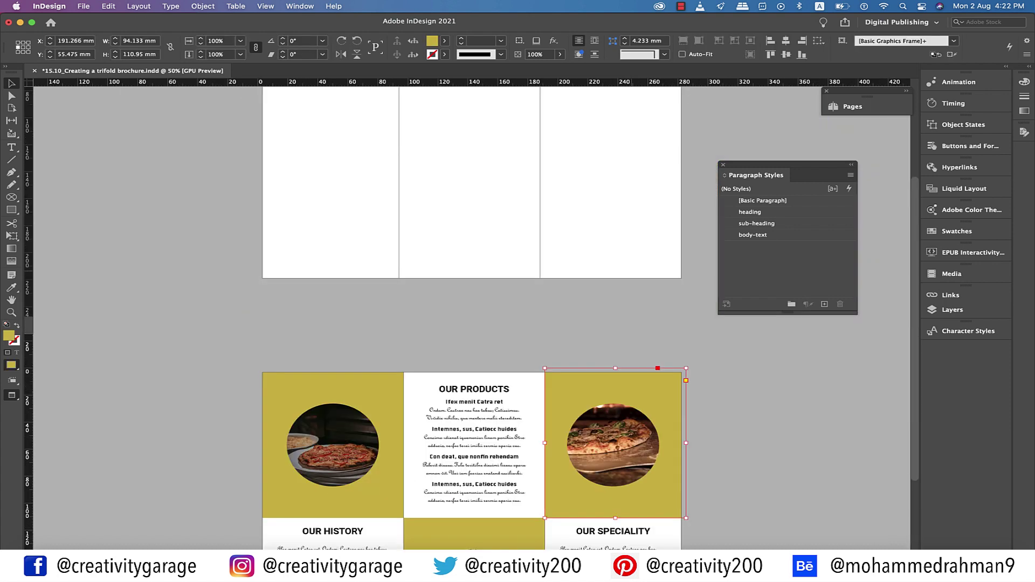
{"action": "scroll", "coordinate": [472, 312], "scroll_direction": "up", "scroll_amount": 6}
{"action": "key", "text": "w"}
{"action": "left_click", "coordinate": [11, 197]}
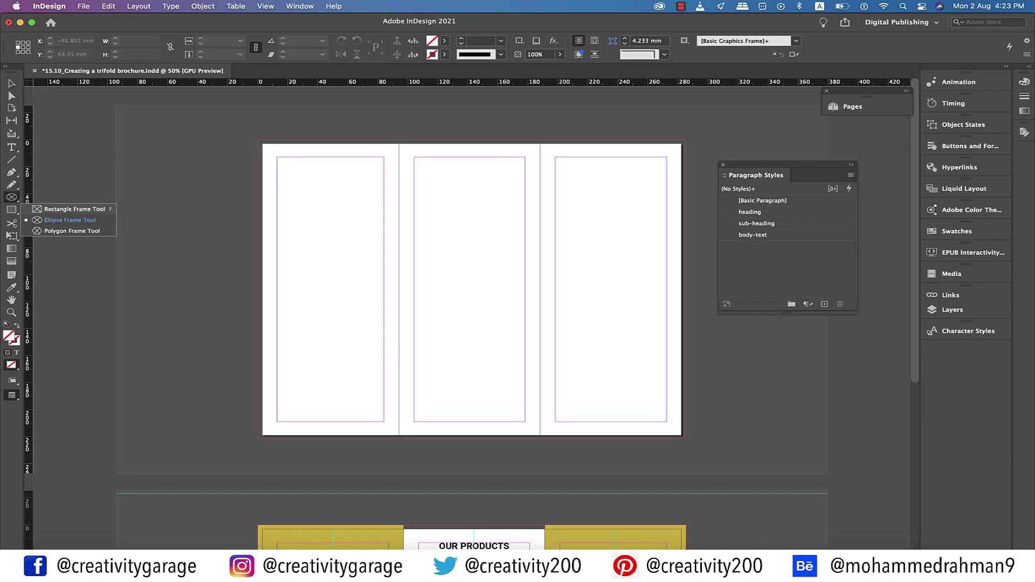
{"action": "left_click", "coordinate": [75, 210]}
{"action": "left_click_drag", "start_coordinate": [540, 141], "coordinate": [686, 439]}
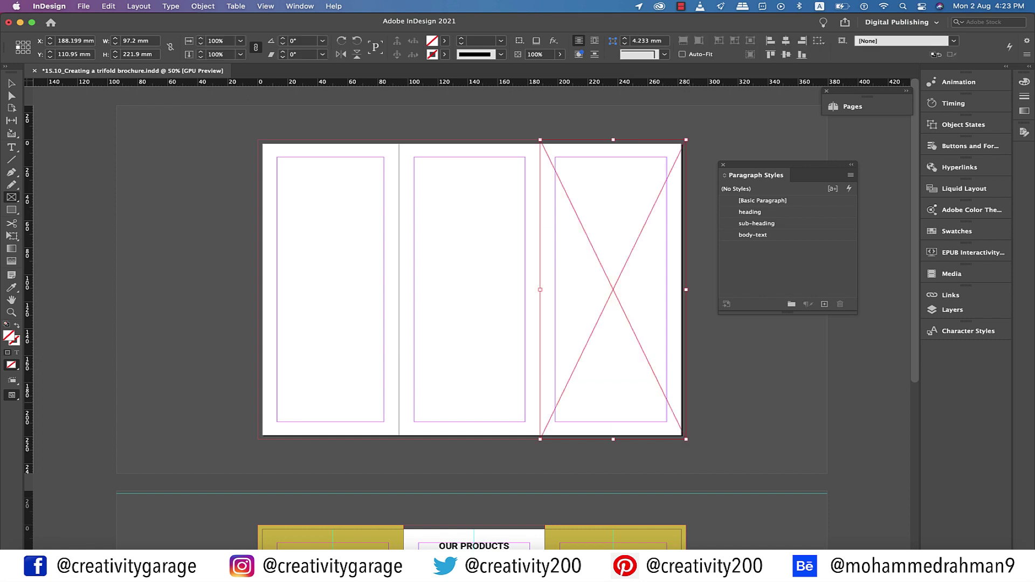
Place the pizza photo with basil leaves into the new frame
{"action": "left_click", "coordinate": [84, 6]}
{"action": "left_click", "coordinate": [92, 157]}
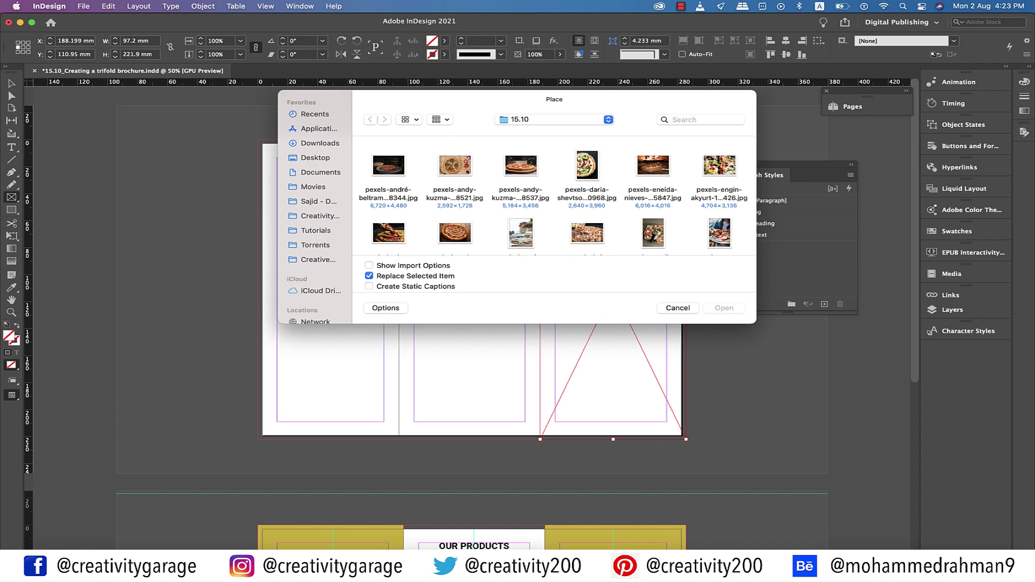
{"action": "left_click", "coordinate": [587, 162]}
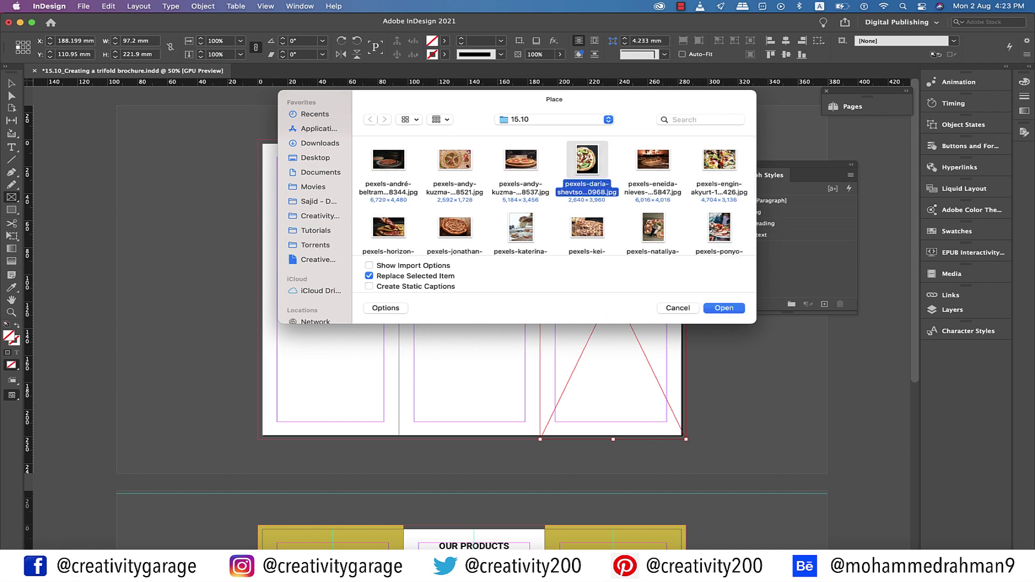
{"action": "key", "text": "Return"}
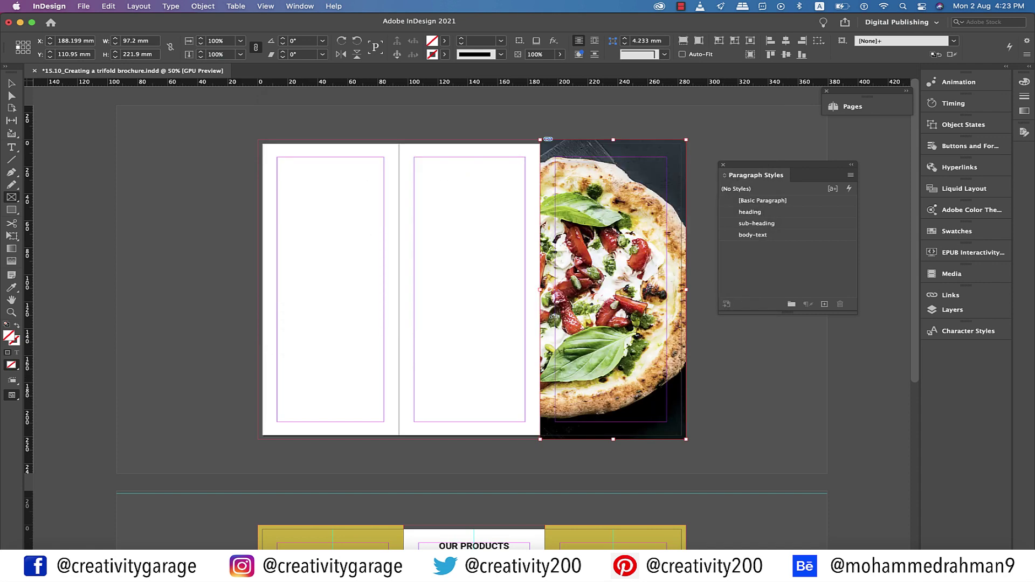
{"action": "key", "text": "v"}
{"action": "left_click", "coordinate": [615, 536]}
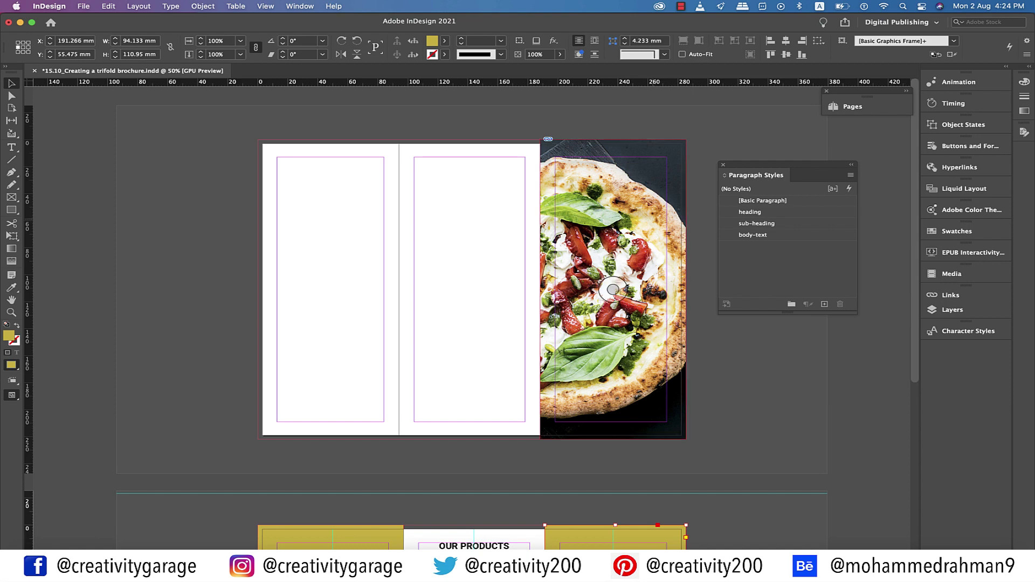
Duplicate the yellow panel and shrink the copy into a small box at the photo's top middle
{"action": "key", "text": "super+v"}
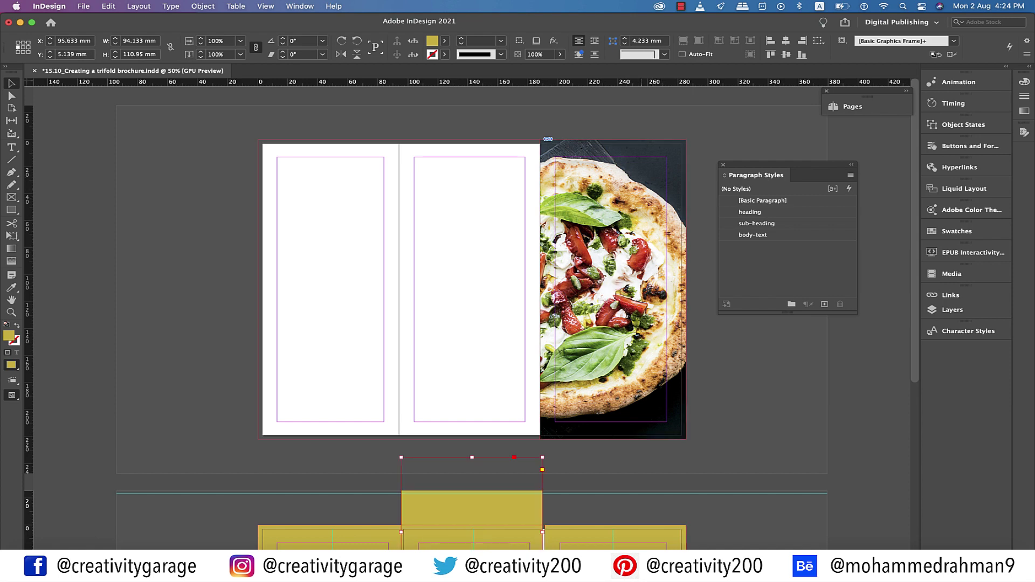
{"action": "left_click_drag", "start_coordinate": [471, 501], "coordinate": [584, 213]}
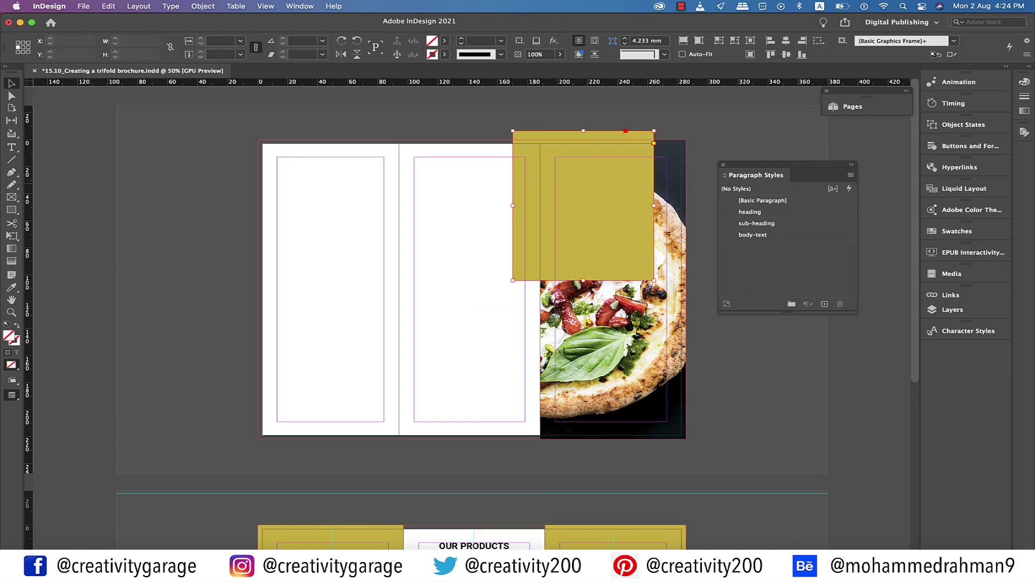
{"action": "key", "text": "super+equal"}
{"action": "left_click_drag", "start_coordinate": [554, 181], "coordinate": [358, 383]}
{"action": "left_click_drag", "start_coordinate": [436, 416], "coordinate": [398, 381]}
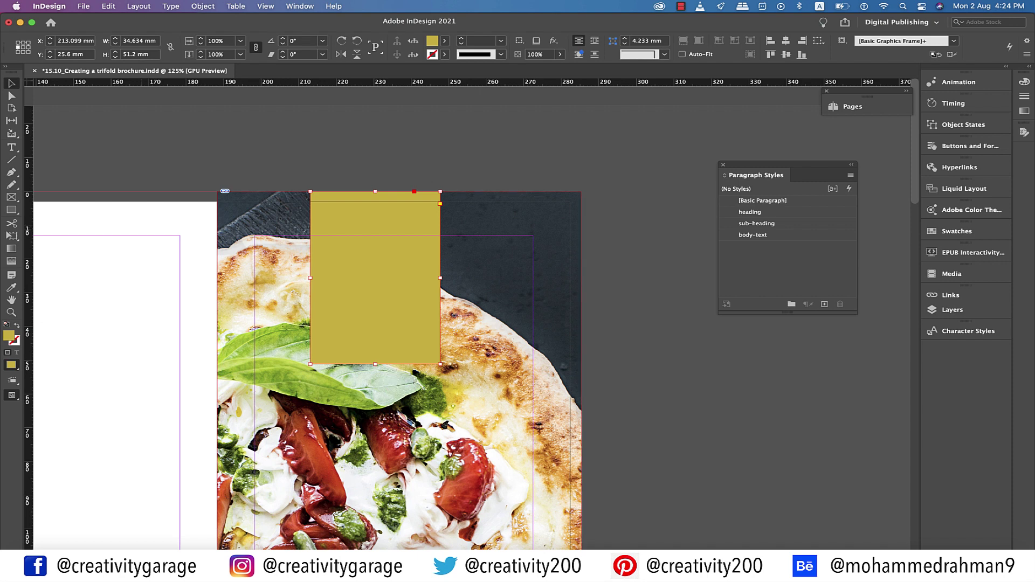
Draw a wide rectangle across the photo's top and add a vertical guide near 234 mm
{"action": "left_click", "coordinate": [11, 210]}
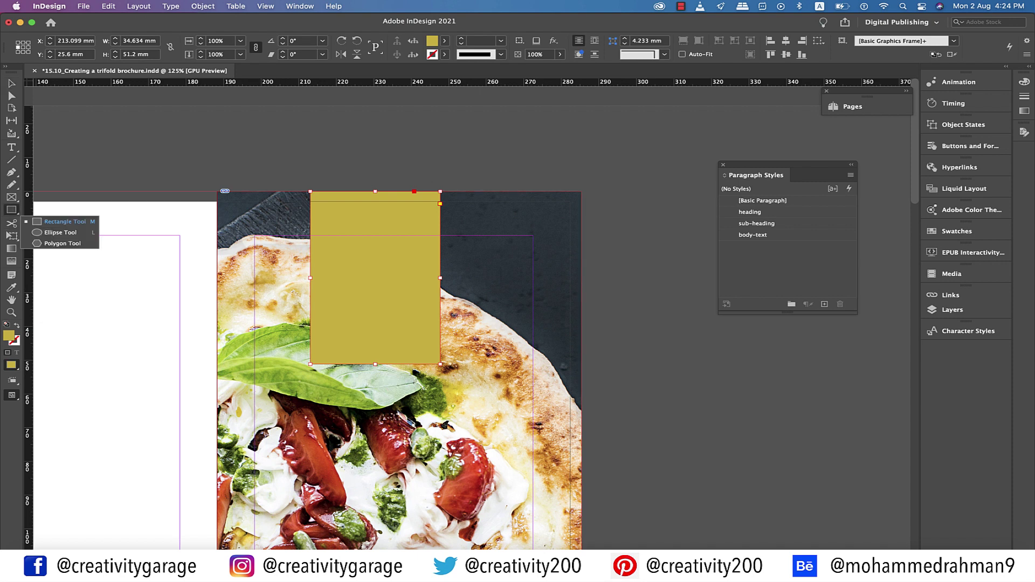
{"action": "left_click", "coordinate": [64, 222]}
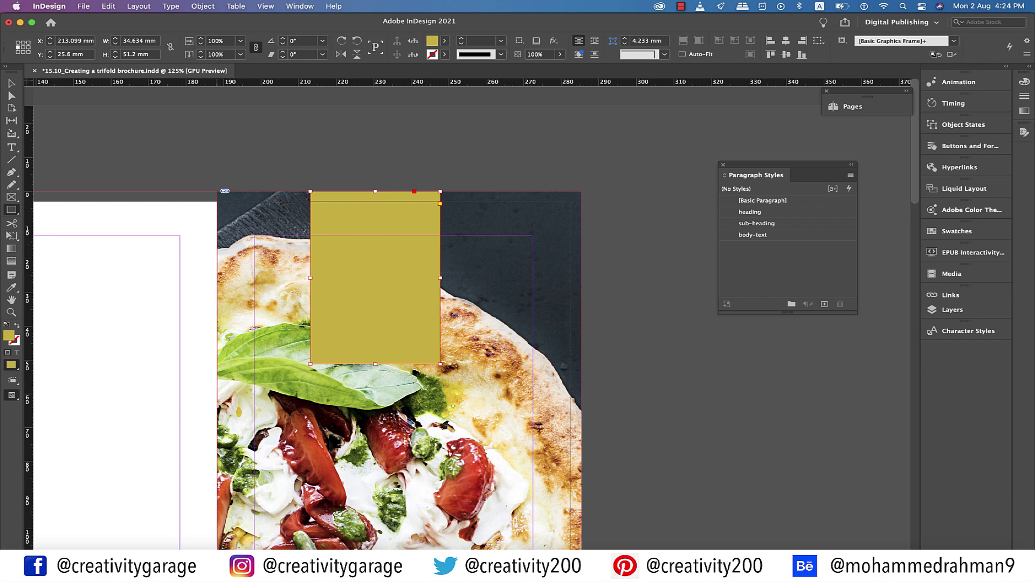
{"action": "left_click_drag", "start_coordinate": [217, 245], "coordinate": [570, 310]}
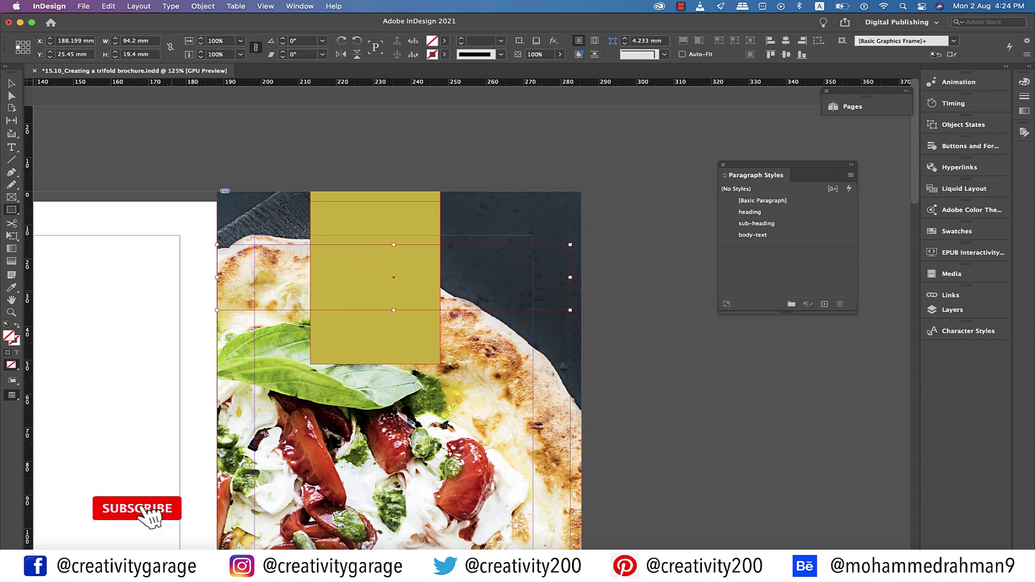
{"action": "left_click_drag", "start_coordinate": [27, 323], "coordinate": [393, 324]}
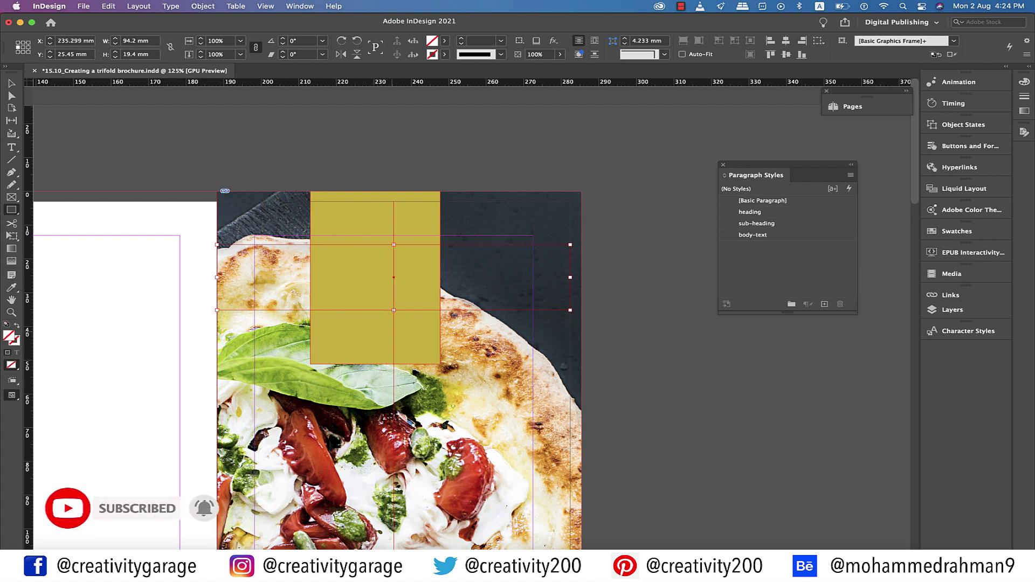
Resize the gold rectangle to 52.8 mm wide by 31.75 mm tall
{"action": "key", "text": "v"}
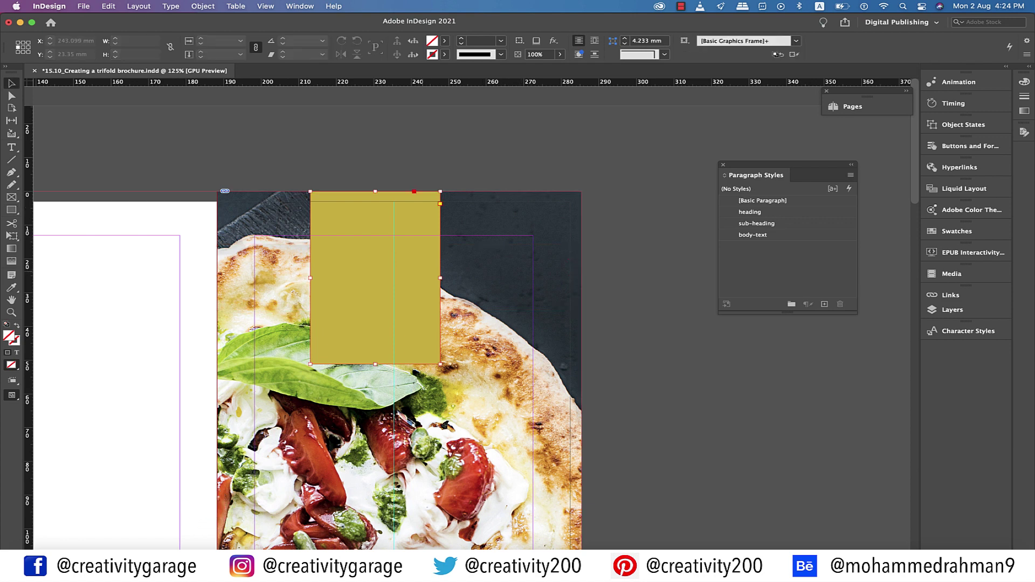
{"action": "left_click", "coordinate": [377, 280]}
{"action": "left_click_drag", "start_coordinate": [378, 281], "coordinate": [384, 276]}
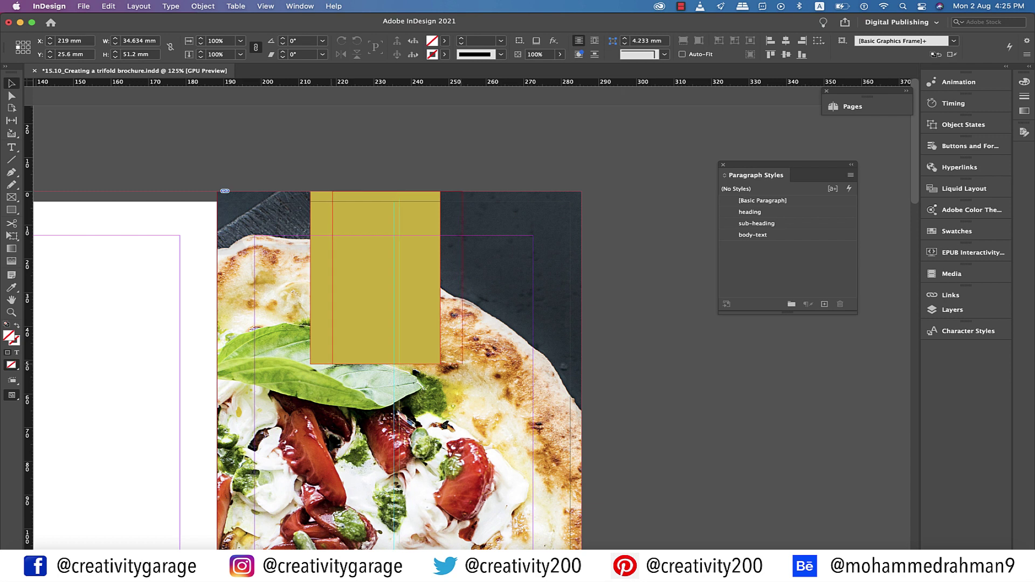
{"action": "left_click_drag", "start_coordinate": [394, 364], "coordinate": [394, 298]}
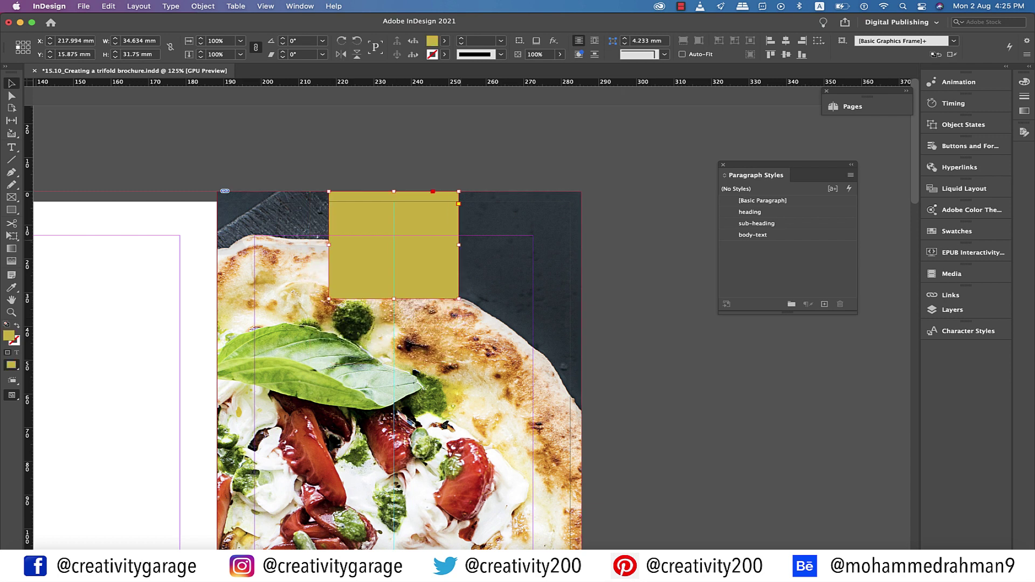
{"action": "left_click_drag", "start_coordinate": [459, 245], "coordinate": [496, 245]}
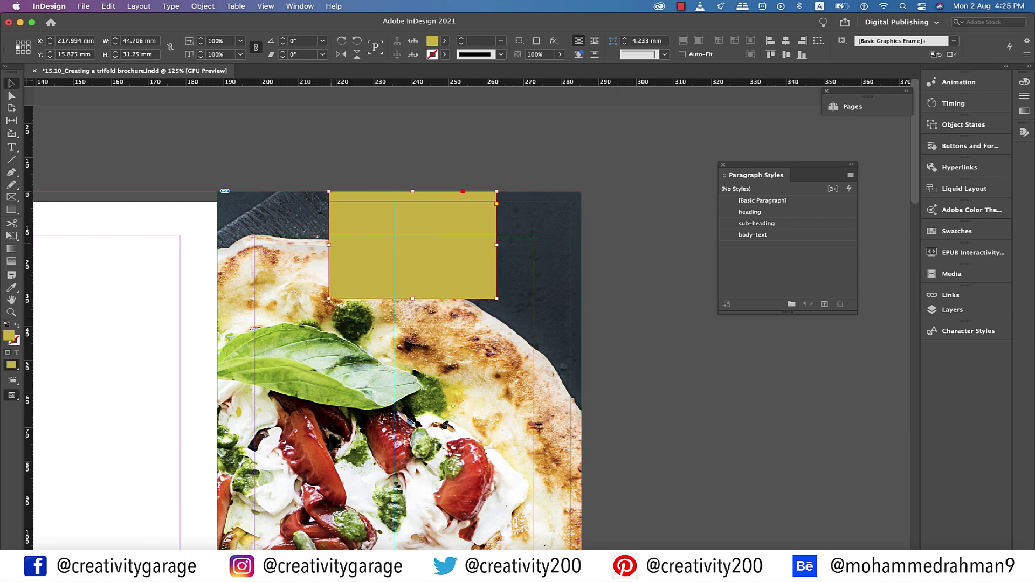
{"action": "left_click_drag", "start_coordinate": [329, 245], "coordinate": [298, 245]}
{"action": "left_click", "coordinate": [716, 357]}
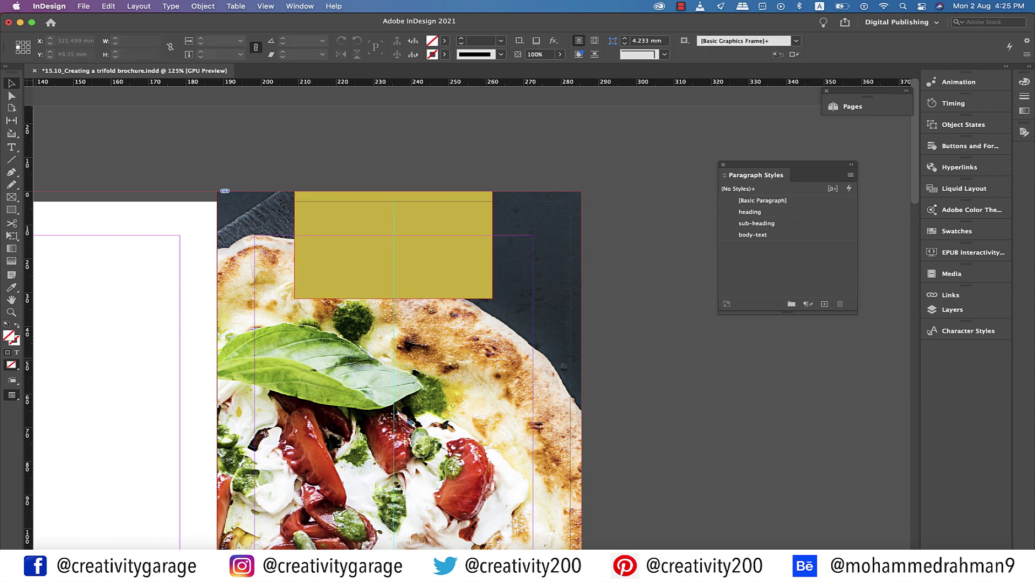
Add a centred two-line text frame reading ENIGMA / PIZZA inside the gold block
{"action": "key", "text": "t"}
{"action": "left_click_drag", "start_coordinate": [311, 205], "coordinate": [478, 287]}
{"action": "type", "text": "ENIGMA"}
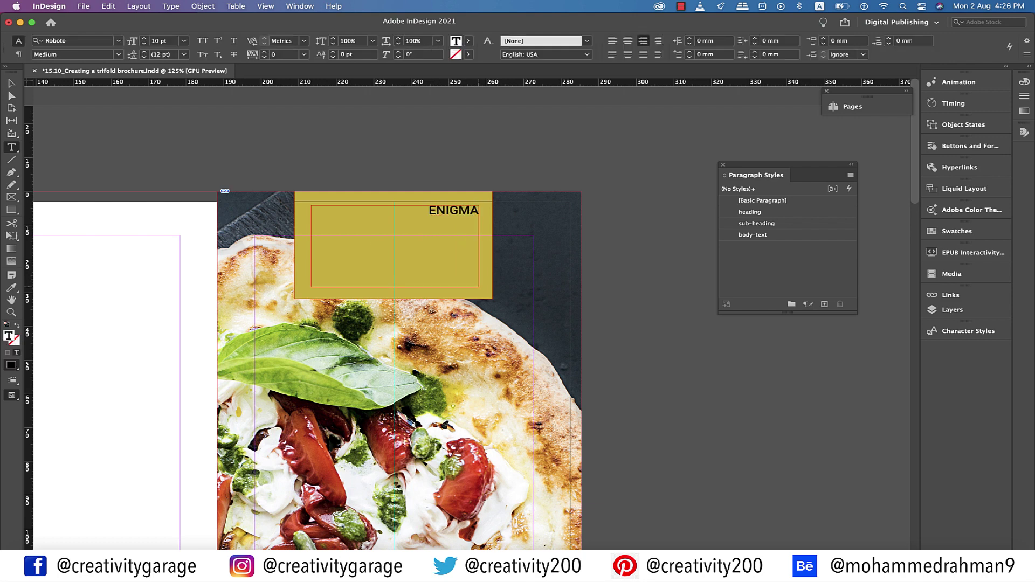
{"action": "key", "text": "Return"}
{"action": "type", "text": "PIZZA"}
{"action": "key", "text": "super+a"}
{"action": "key", "text": "super+shift+c"}
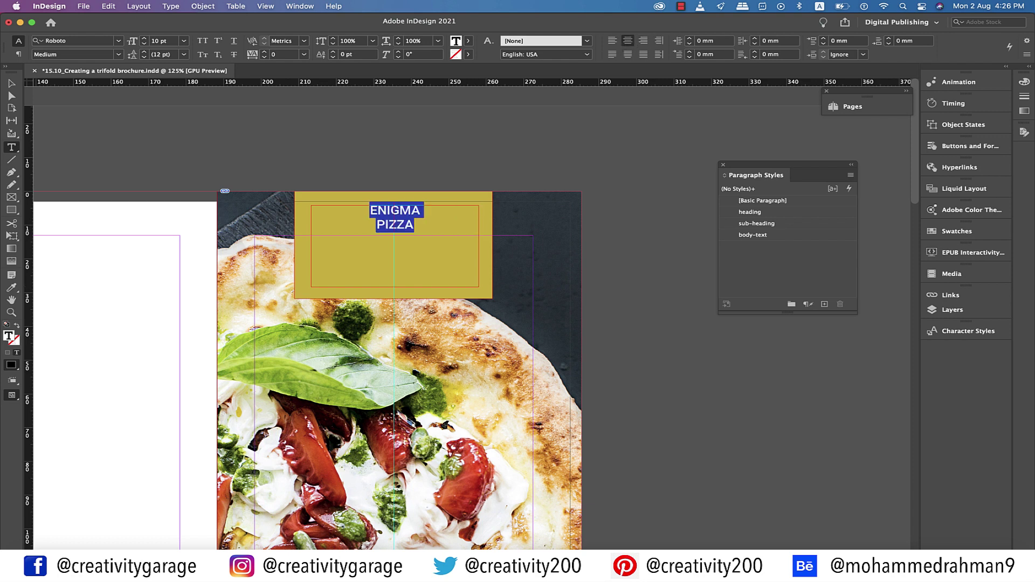
Set the title in Silom at 18 pt and fit the frame to its text
{"action": "key", "text": "super+alt+shift+m"}
{"action": "key", "text": "Return"}
{"action": "key", "text": "super+shift+a"}
{"action": "key", "text": "Escape"}
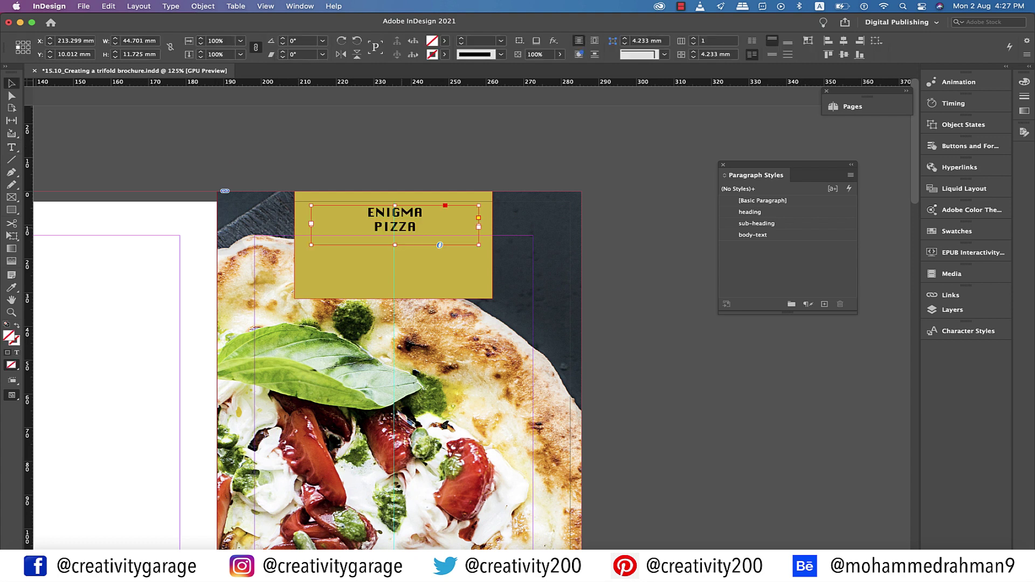
{"action": "key", "text": "super+alt+c"}
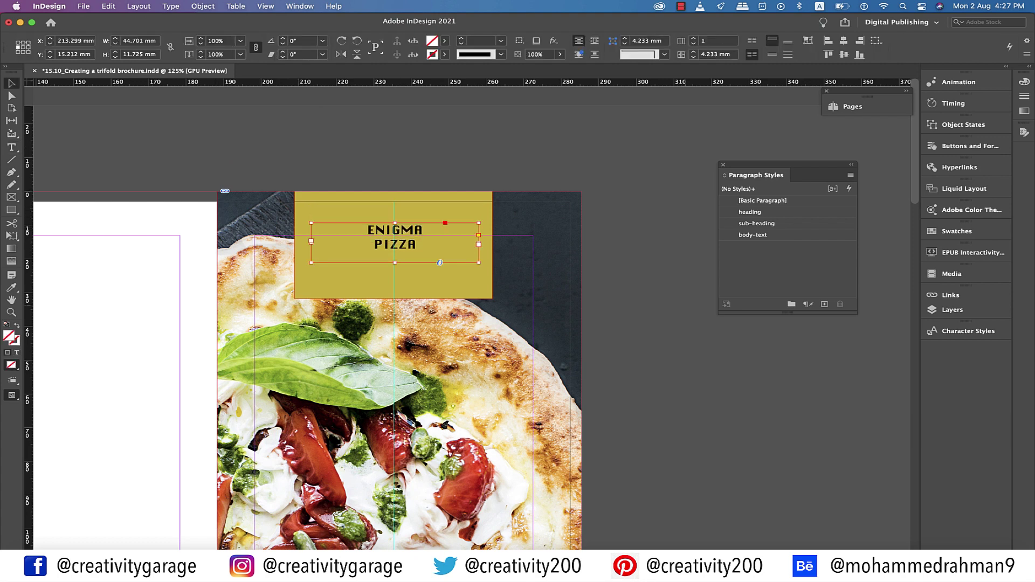
{"action": "key", "text": "Return"}
{"action": "key", "text": "super+a"}
{"action": "left_click", "coordinate": [184, 40]}
{"action": "left_click", "coordinate": [162, 135]}
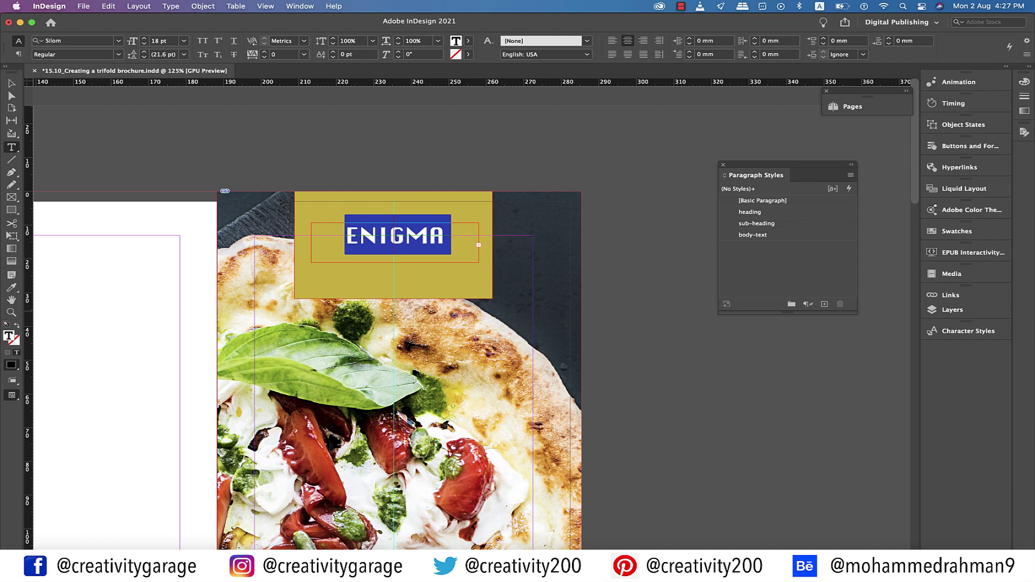
{"action": "key", "text": "Escape"}
{"action": "key", "text": "super+alt+c"}
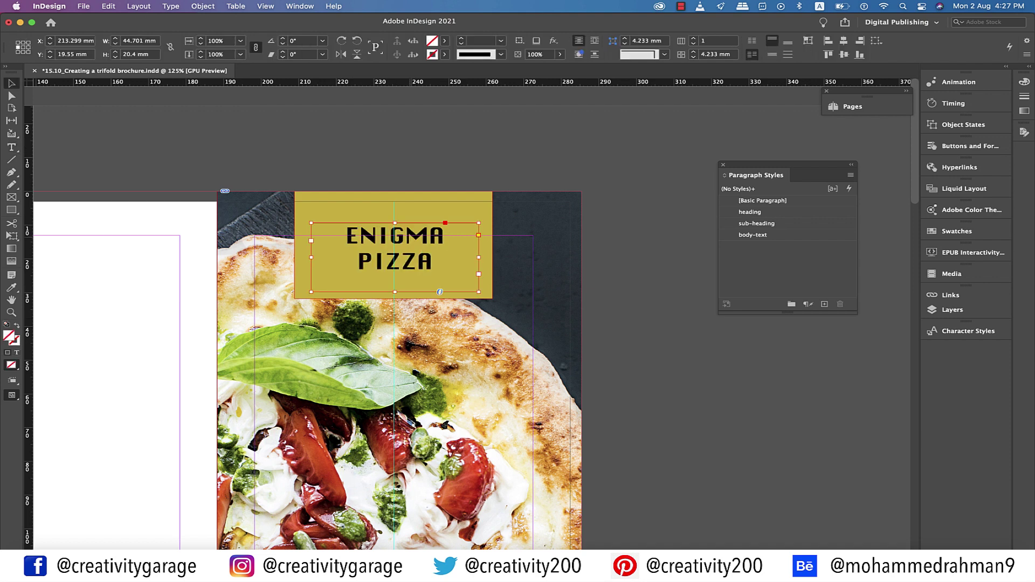
Add a horizontal guide using a temporary spacer rectangle, then delete the spacer
{"action": "key", "text": "m"}
{"action": "left_click_drag", "start_coordinate": [435, 202], "coordinate": [460, 309]}
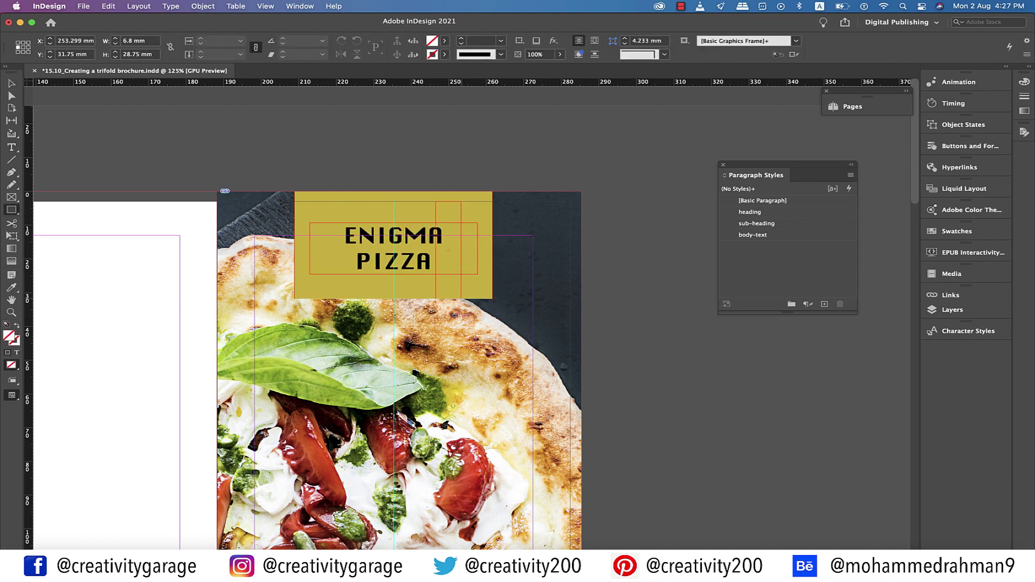
{"action": "key", "text": "v"}
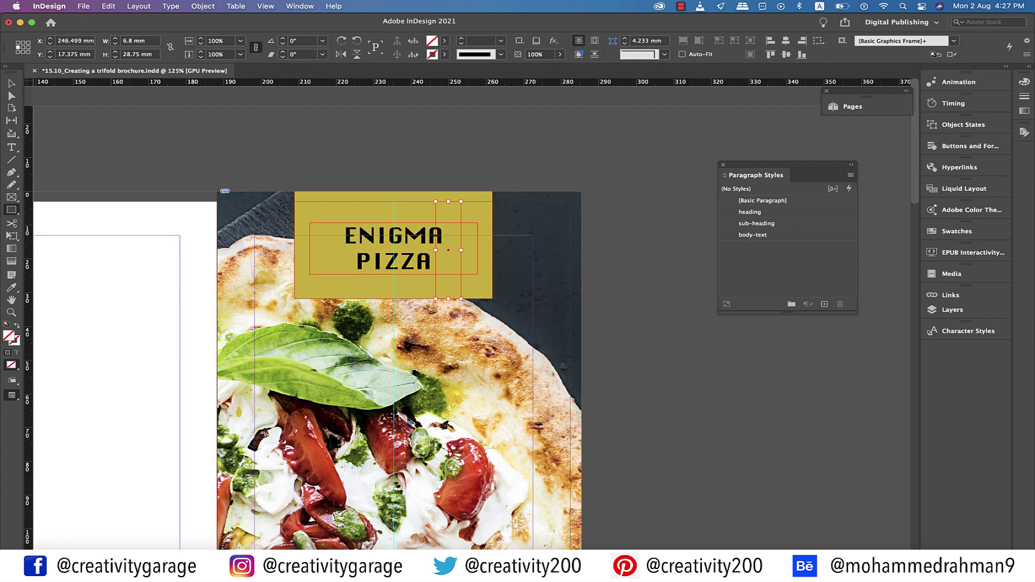
{"action": "left_click_drag", "start_coordinate": [393, 82], "coordinate": [393, 251]}
{"action": "left_click", "coordinate": [11, 83]}
{"action": "key", "text": "Delete"}
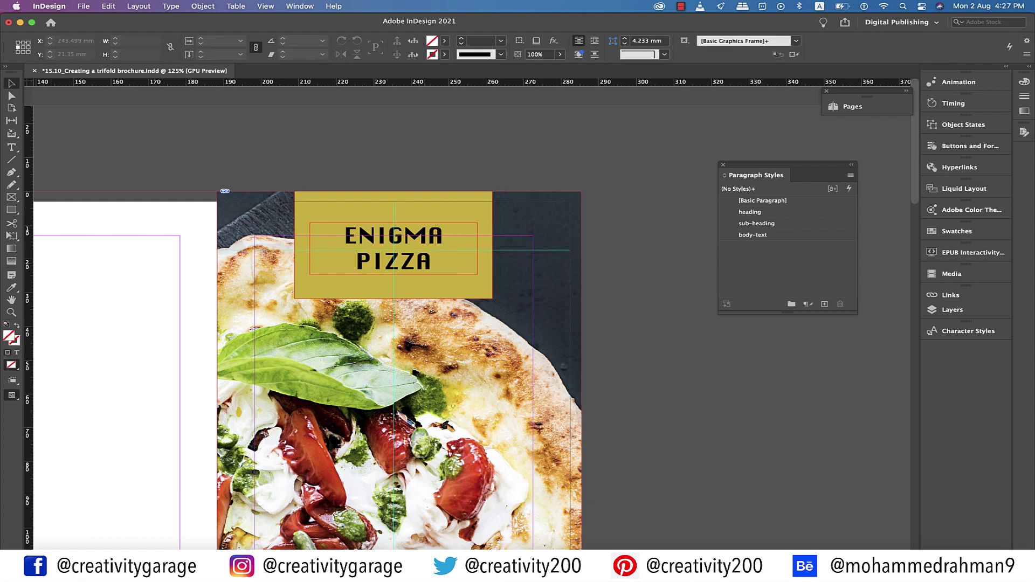
Nudge the ENIGMA PIZZA title frame slightly down
{"action": "left_click", "coordinate": [438, 273]}
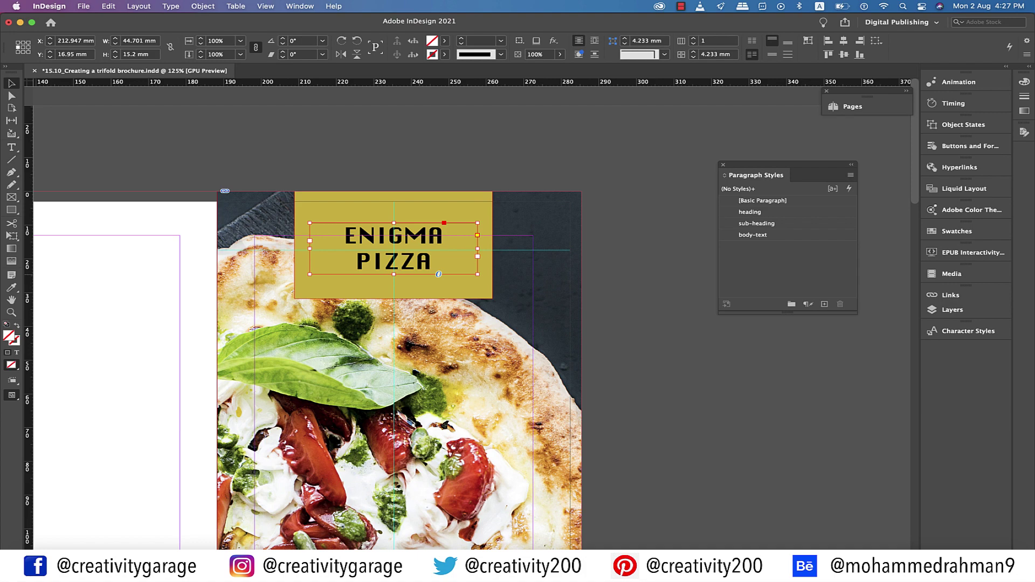
{"action": "key", "text": "Down"}
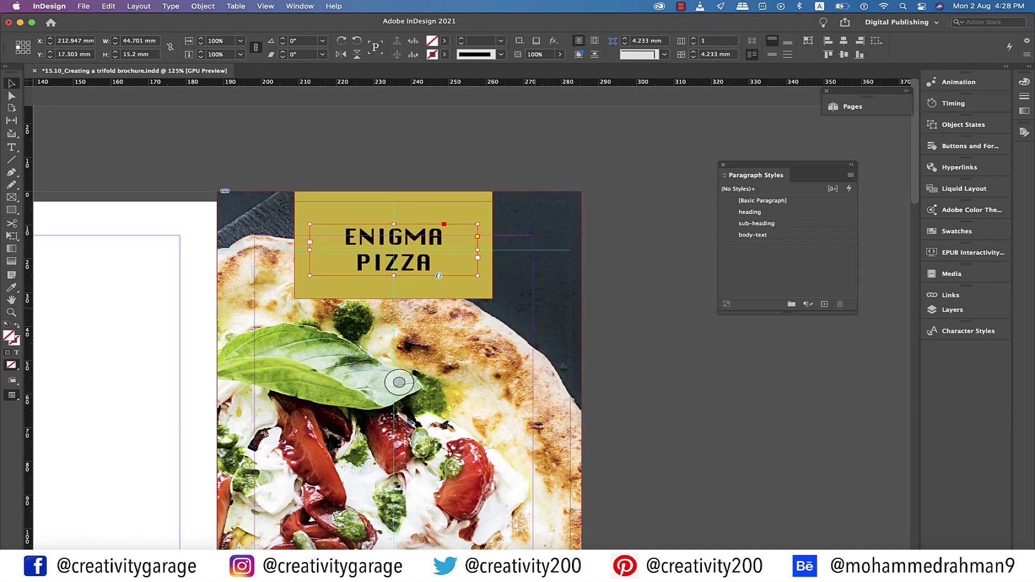
{"action": "key", "text": "super+shift+a"}
{"action": "scroll", "coordinate": [438, 275], "scroll_direction": "down", "scroll_amount": 3}
Select the gold background rectangle and drag out a second gold band
{"action": "key", "text": "super+minus"}
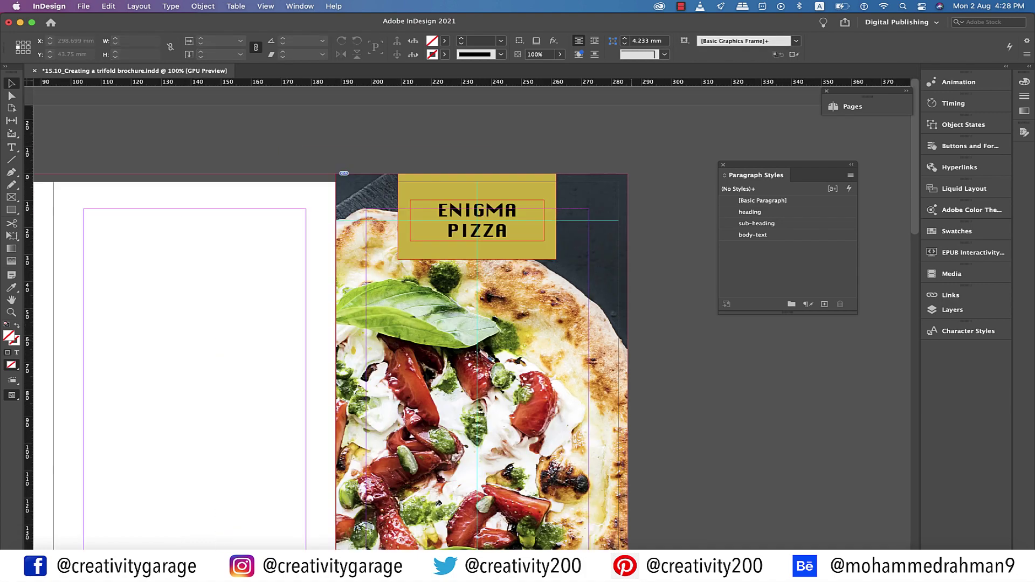
{"action": "scroll", "coordinate": [477, 313], "scroll_direction": "down", "scroll_amount": 4}
{"action": "left_click", "coordinate": [477, 138]}
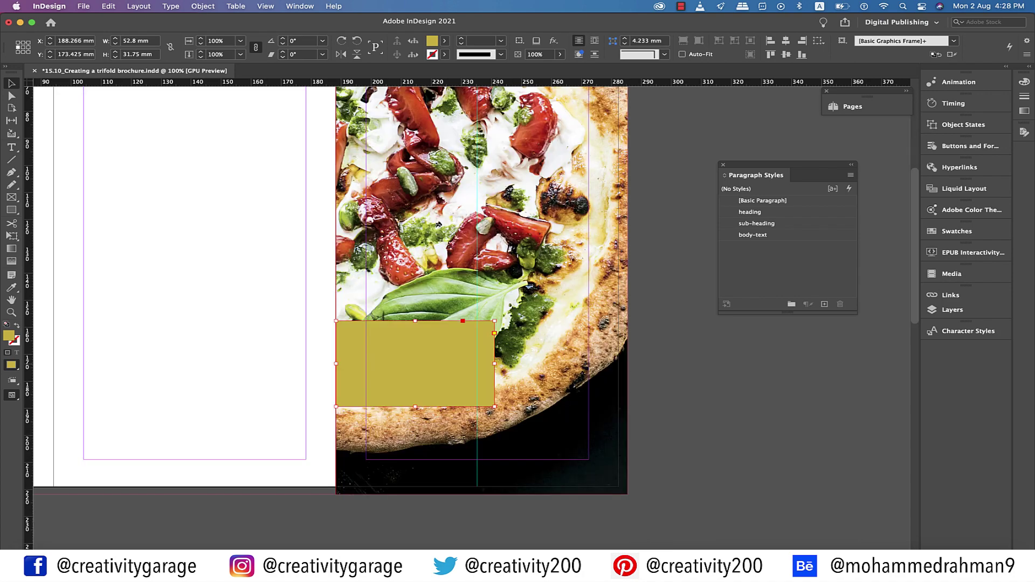
{"action": "left_click_drag", "start_coordinate": [492, 364], "coordinate": [627, 364]}
{"action": "scroll", "coordinate": [370, 310], "scroll_direction": "down", "scroll_amount": 2}
Add a text frame reading 'Handcrafted Goodness' over the band
{"action": "key", "text": "t"}
{"action": "left_click_drag", "start_coordinate": [371, 310], "coordinate": [588, 366]}
{"action": "type", "text": "Hand"}
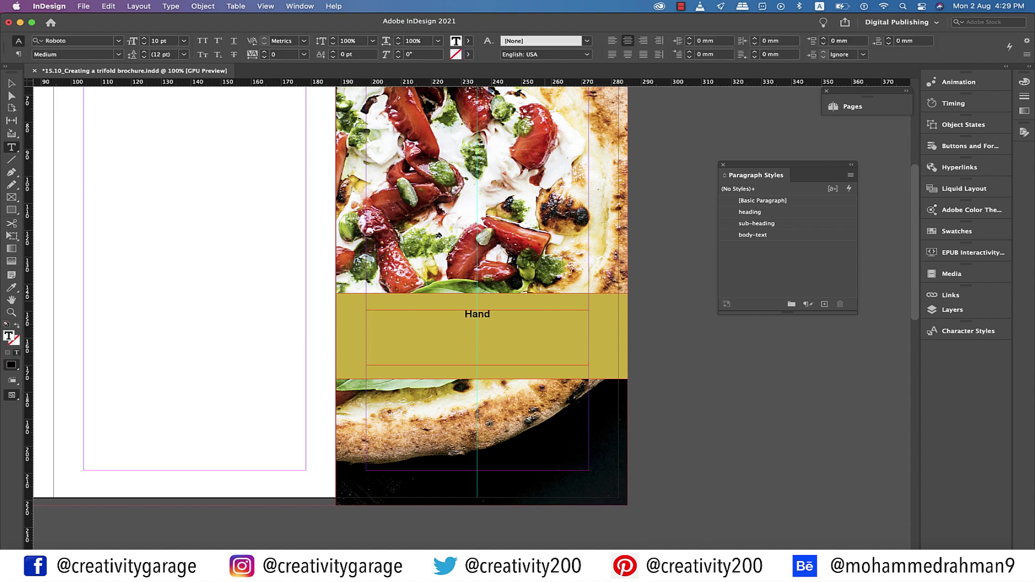
{"action": "type", "text": "crafted Goodness"}
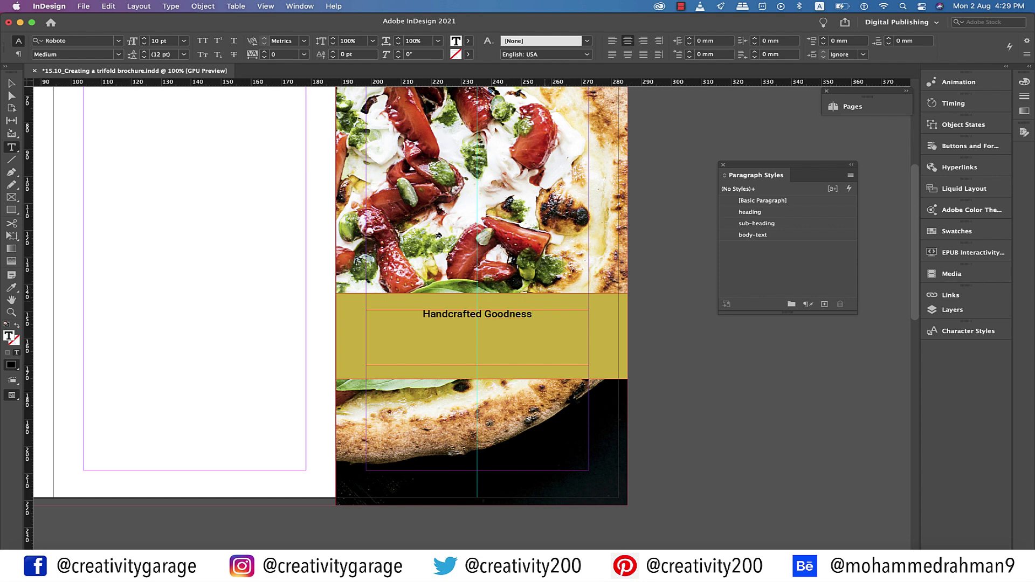
Set the headline in TypoUpright BT at 30 pt and make its gold band partly transparent
{"action": "key", "text": "super+a"}
{"action": "key", "text": "super+alt+shift+m"}
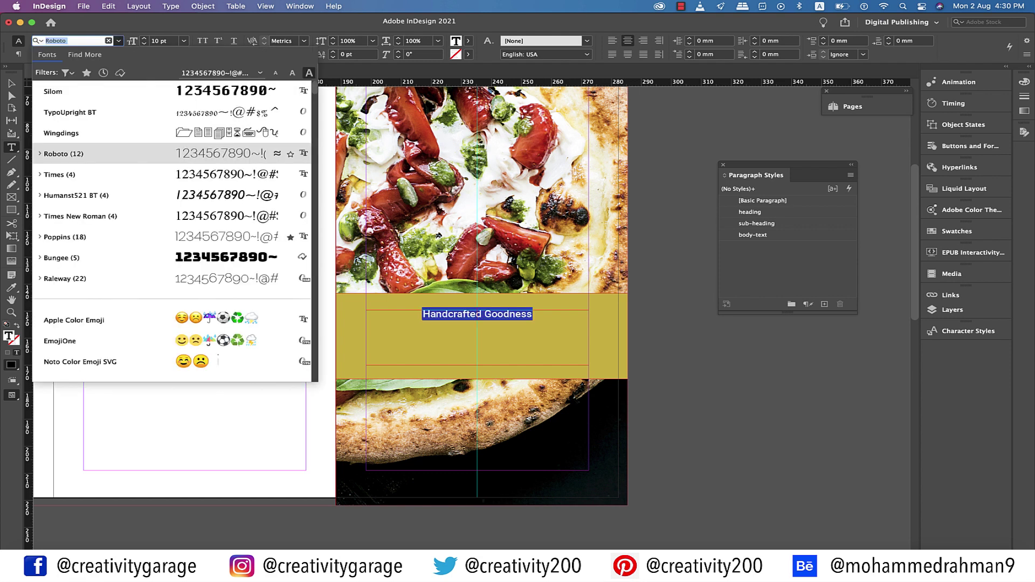
{"action": "key", "text": "Up"}
{"action": "key", "text": "Up"}
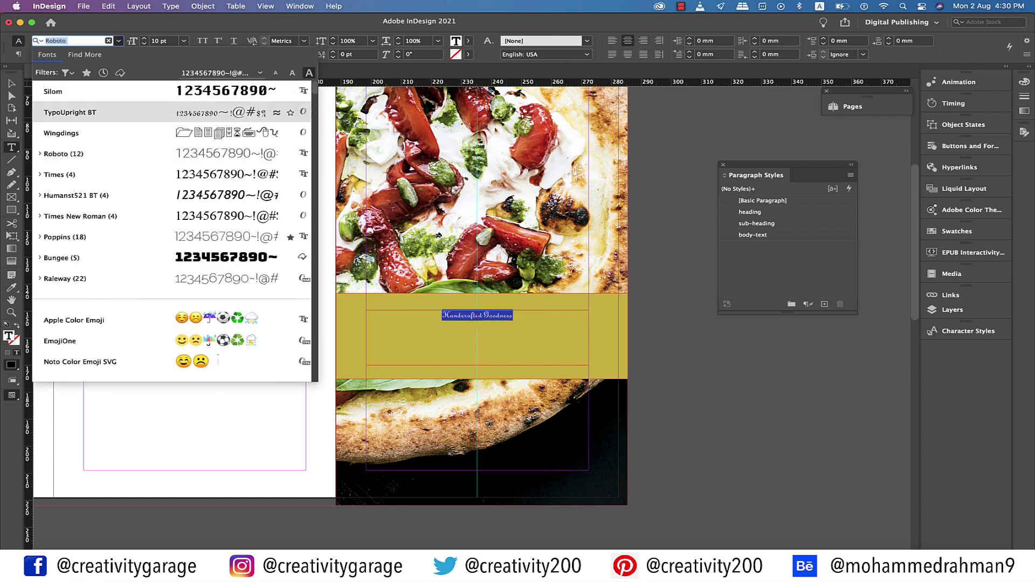
{"action": "key", "text": "Return"}
{"action": "left_click", "coordinate": [184, 40]}
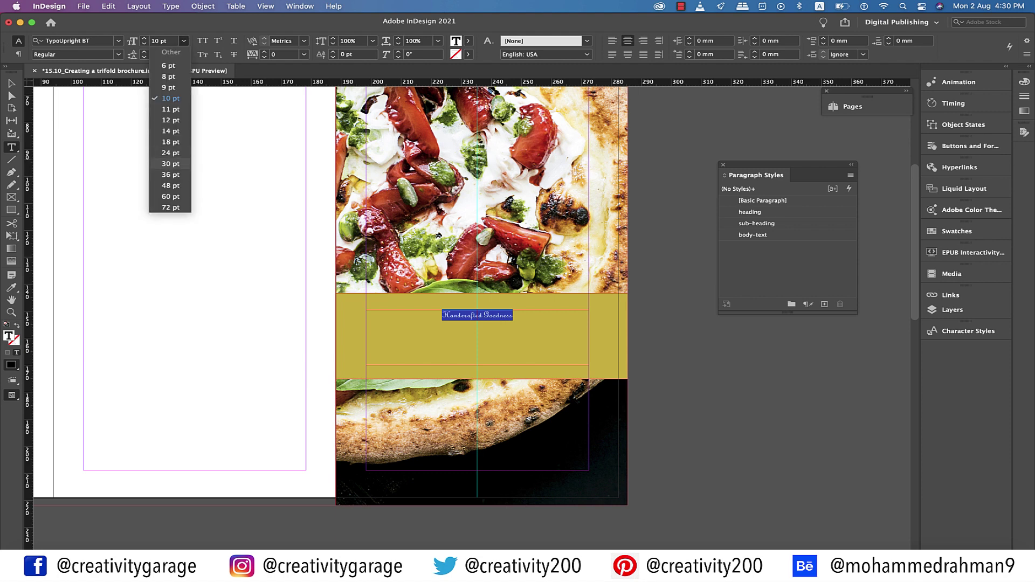
{"action": "left_click", "coordinate": [170, 163]}
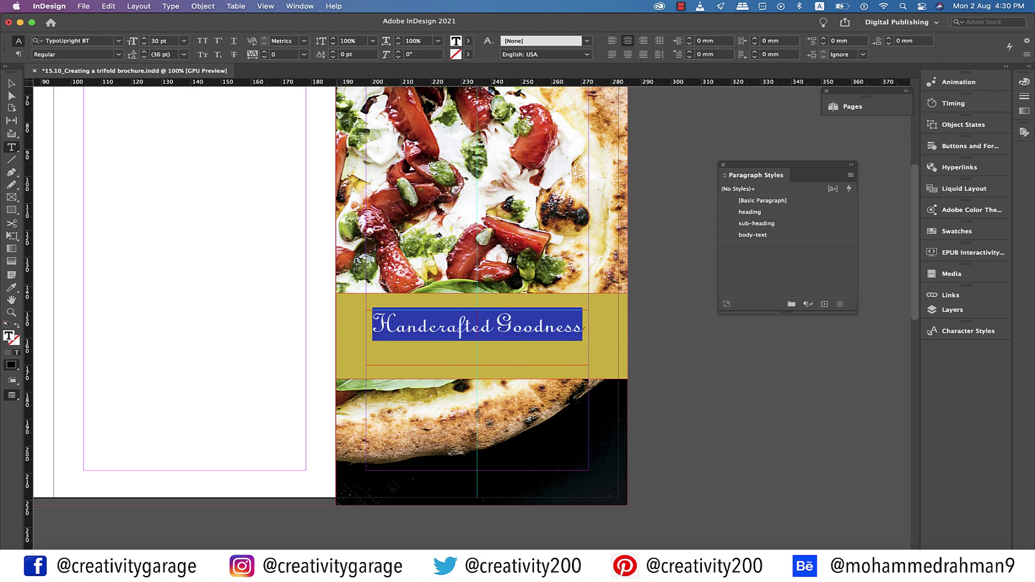
{"action": "key", "text": "Escape"}
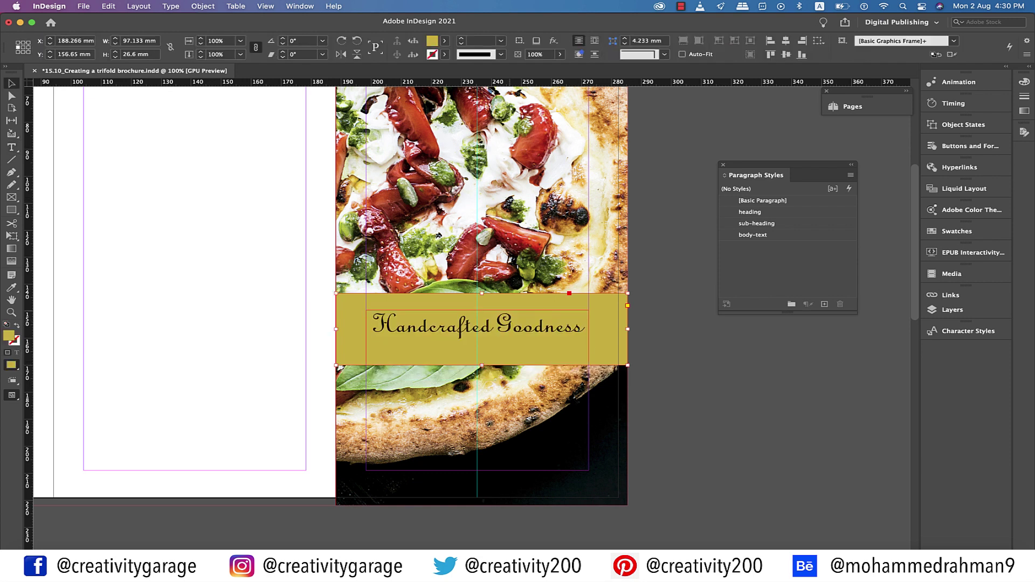
{"action": "left_click_drag", "start_coordinate": [559, 54], "coordinate": [549, 68]}
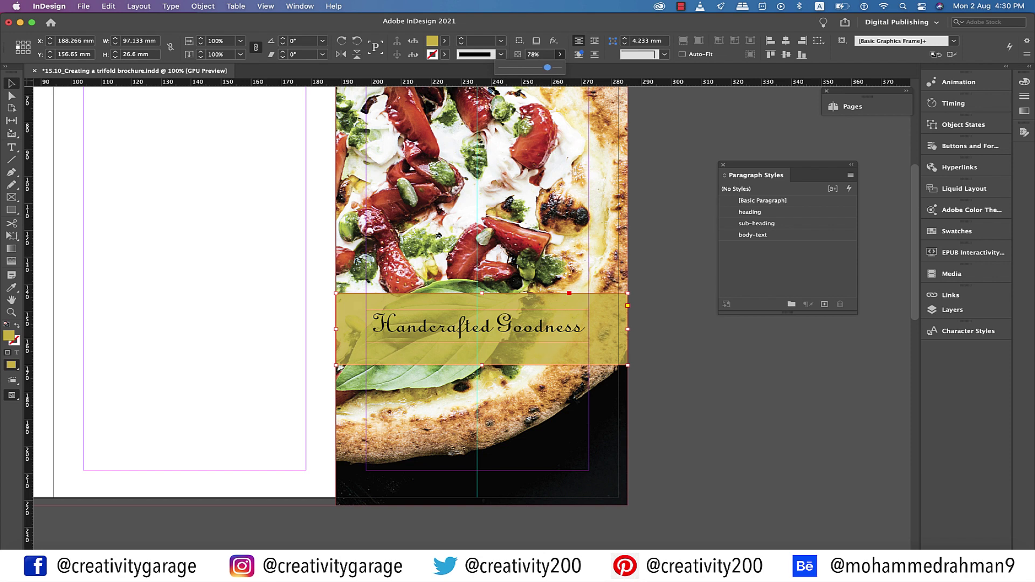
Nudge the Handcrafted Goodness headline down two steps
{"action": "left_click", "coordinate": [539, 338]}
{"action": "key", "text": "Down"}
{"action": "key", "text": "Down"}
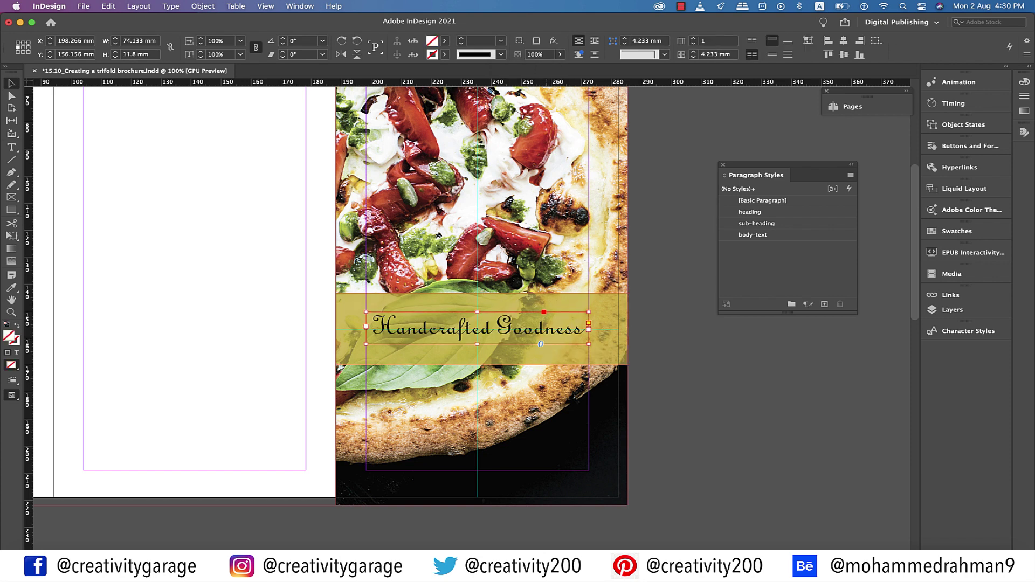
{"action": "key", "text": "Down"}
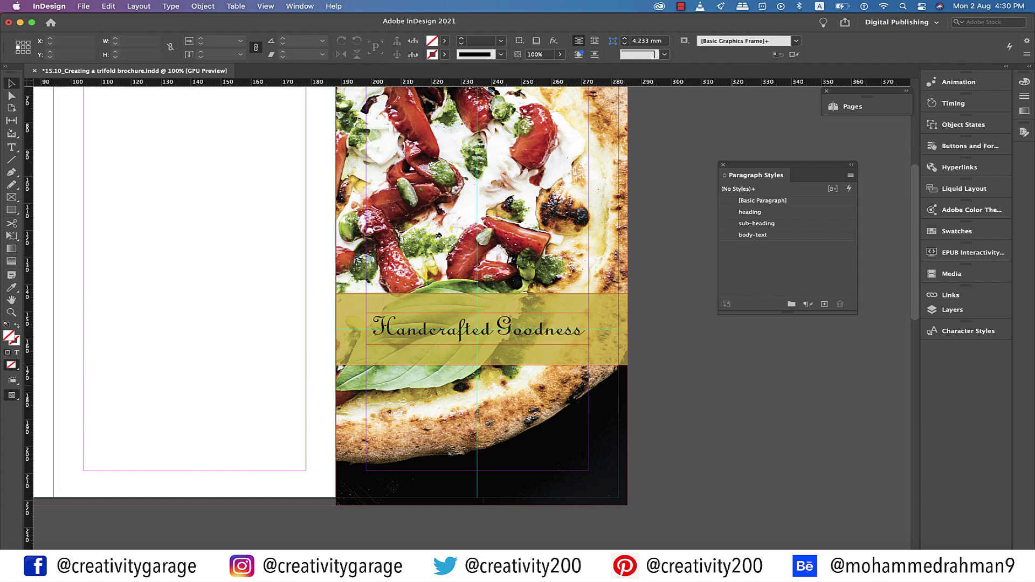
Copy the gold title box to the cover's bottom and resize it to about 60.8 × 24.35 mm
{"action": "key", "text": "super+minus"}
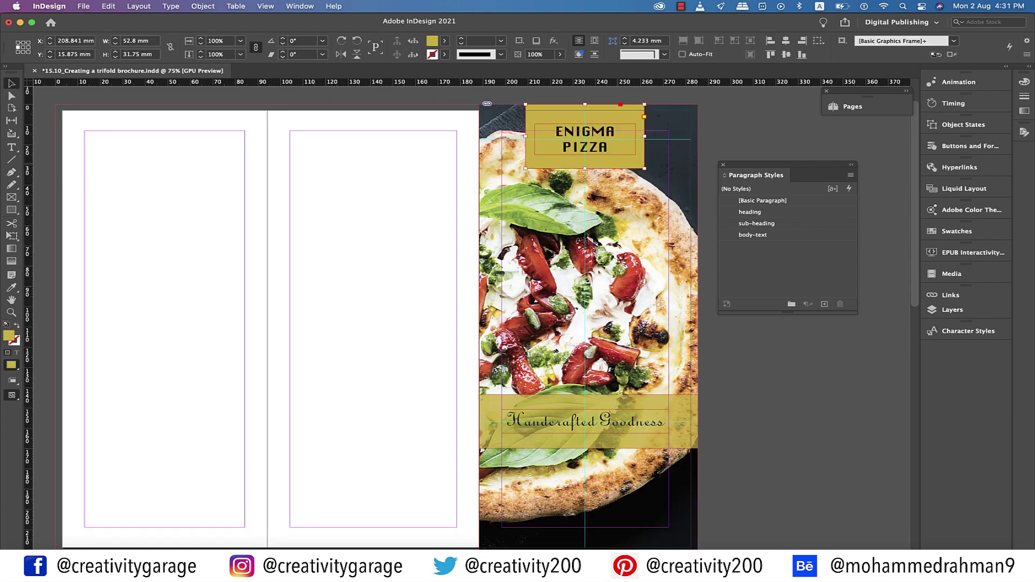
{"action": "left_click_drag", "start_coordinate": [585, 140], "coordinate": [593, 415]}
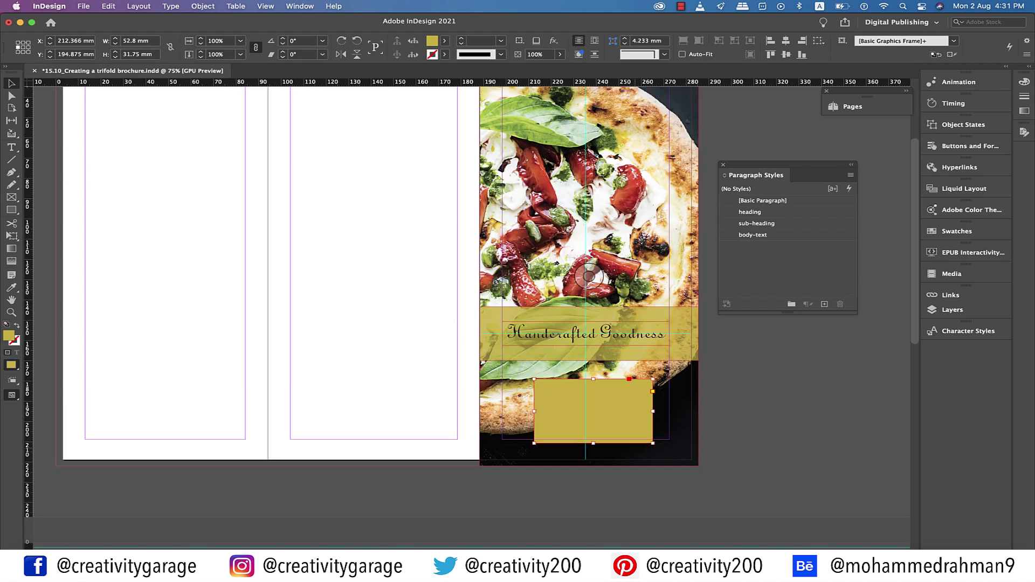
{"action": "key", "text": "super+equal"}
{"action": "key", "text": "super+equal"}
{"action": "left_click_drag", "start_coordinate": [592, 412], "coordinate": [581, 436]}
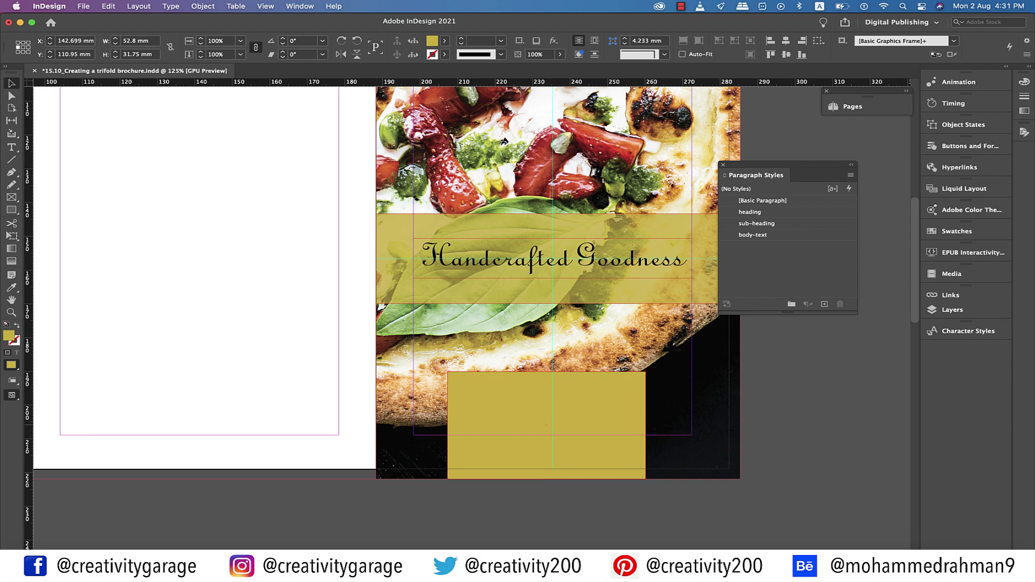
{"action": "left_click_drag", "start_coordinate": [645, 426], "coordinate": [666, 425]}
{"action": "key", "text": "super+shift+a"}
{"action": "left_click_drag", "start_coordinate": [552, 371], "coordinate": [552, 400]}
{"action": "key", "text": "super+shift+a"}
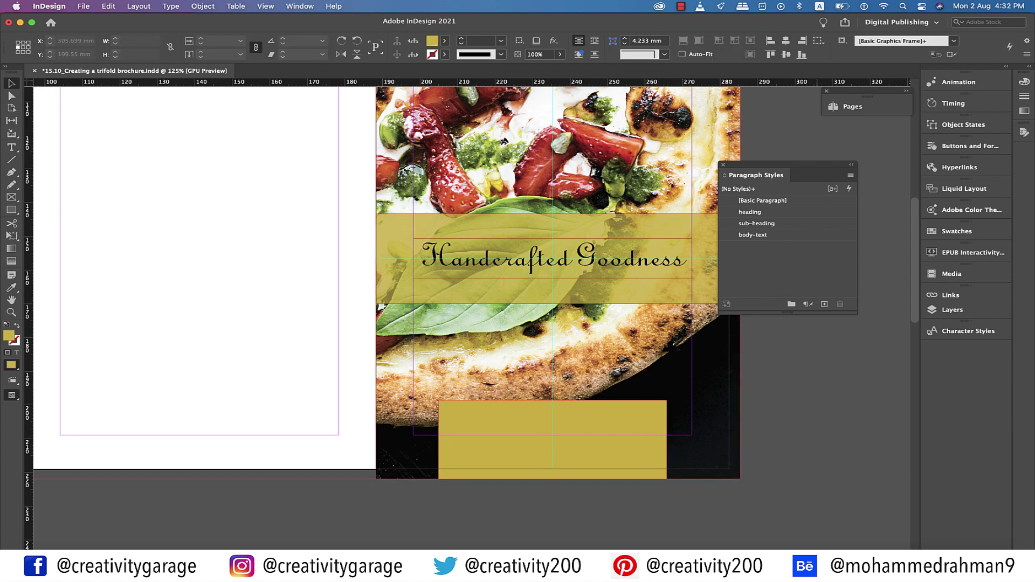
Add a centred 'Call' line with the phone number in Silom inside the gold box
{"action": "key", "text": "p"}
{"action": "key", "text": "t"}
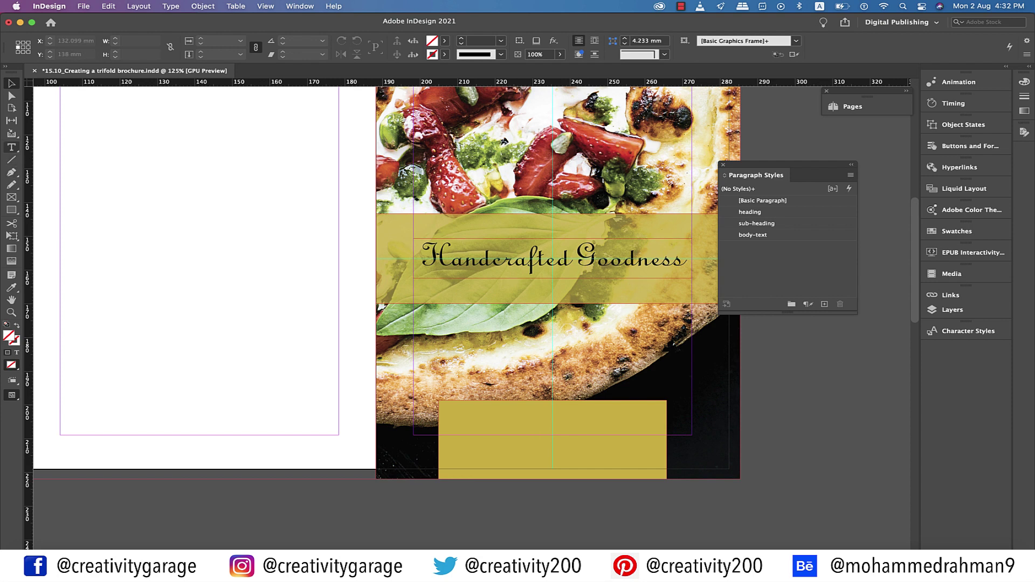
{"action": "left_click_drag", "start_coordinate": [452, 412], "coordinate": [651, 457]}
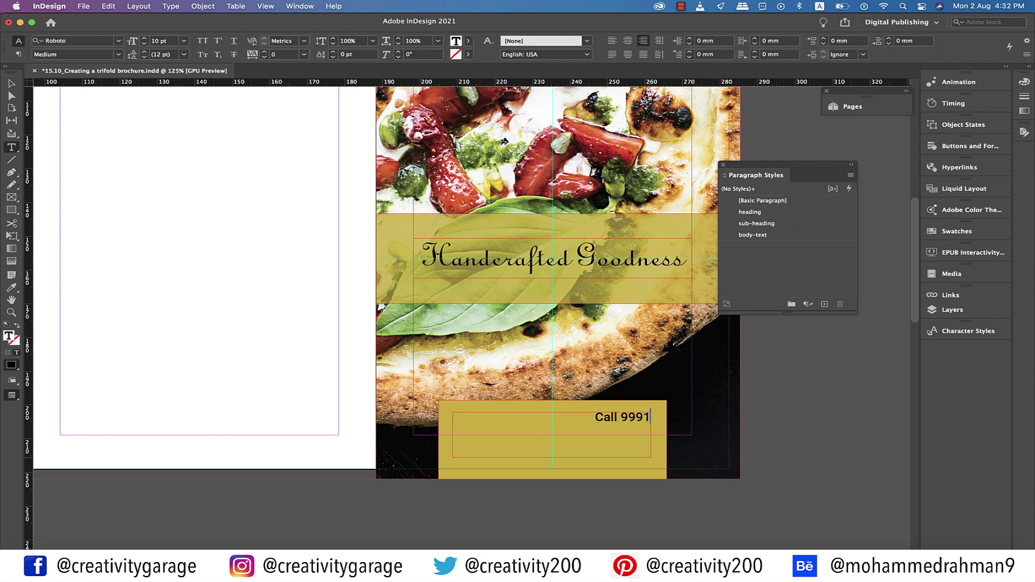
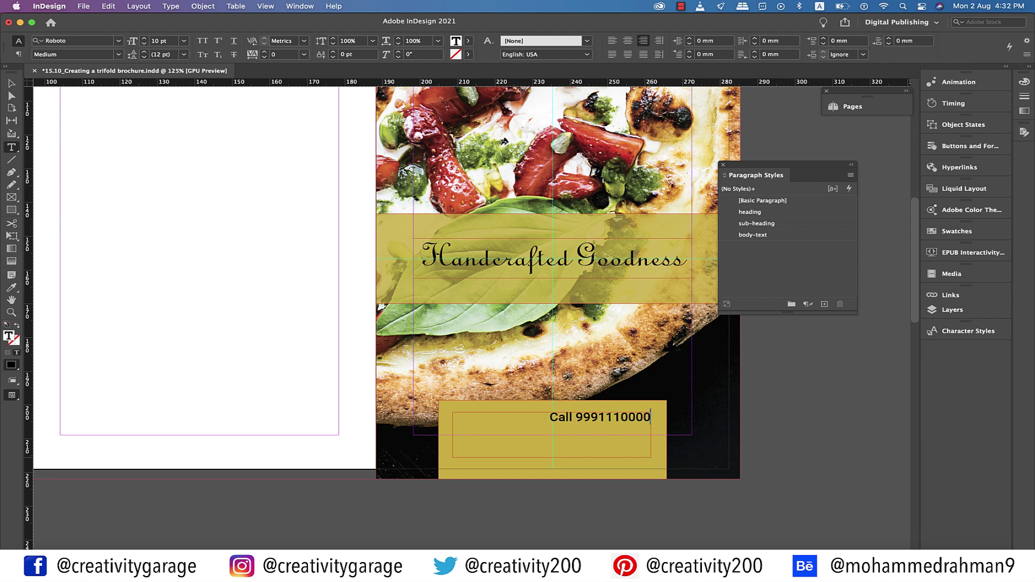
{"action": "left_click", "coordinate": [598, 418]}
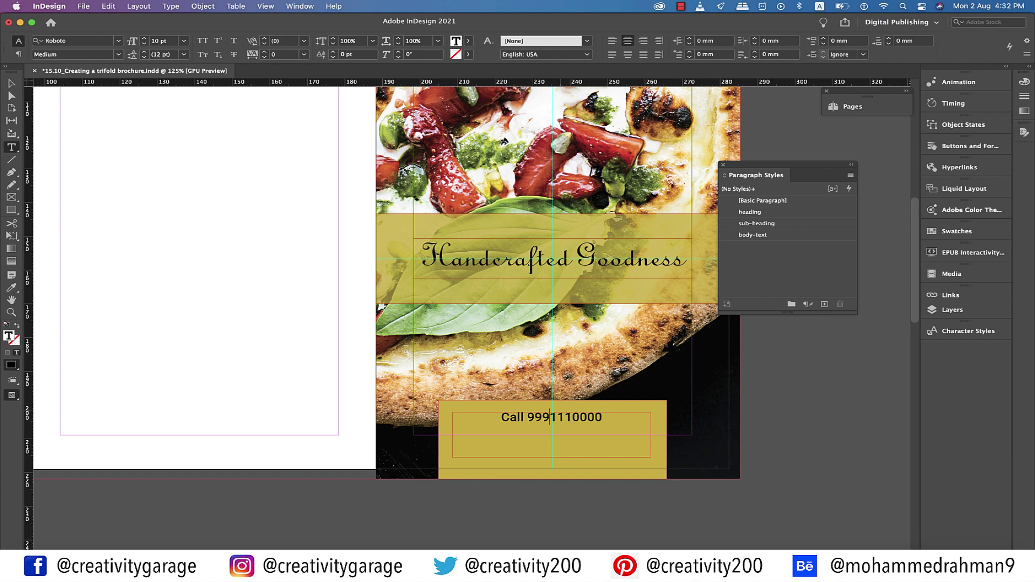
{"action": "key", "text": "super+a"}
{"action": "key", "text": "super+6"}
{"action": "type", "text": "Silom"}
{"action": "key", "text": "Return"}
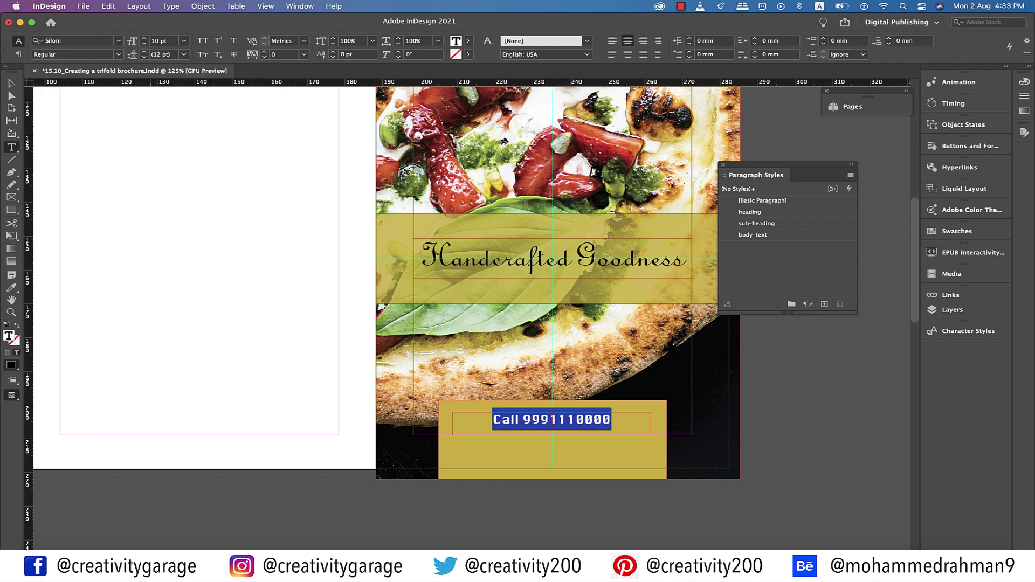
{"action": "key", "text": "Escape"}
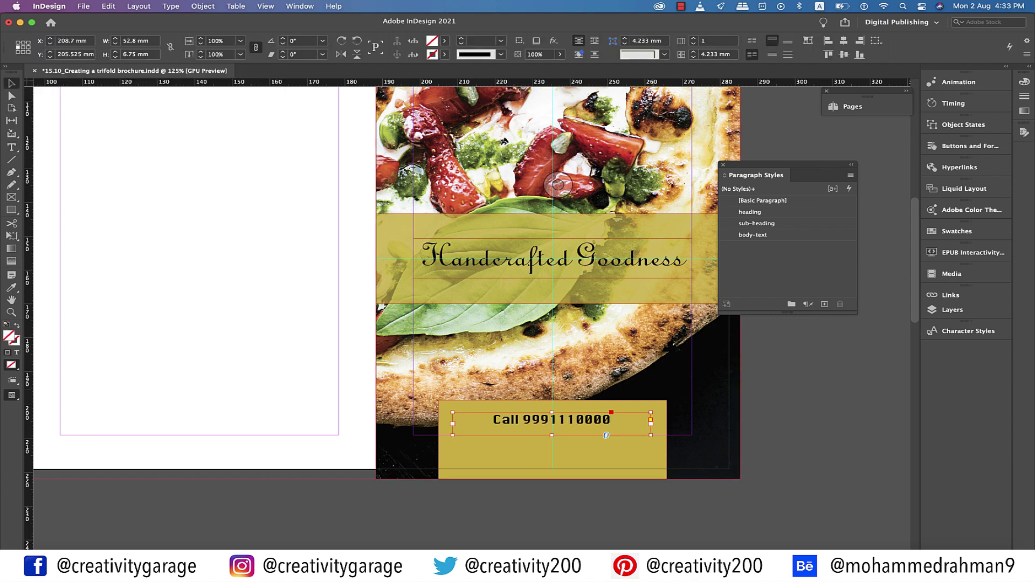
Lower the call text and fit the gold box snugly around it, using a spacer and guide
{"action": "left_click_drag", "start_coordinate": [598, 420], "coordinate": [606, 443]}
{"action": "left_click", "coordinate": [605, 460]}
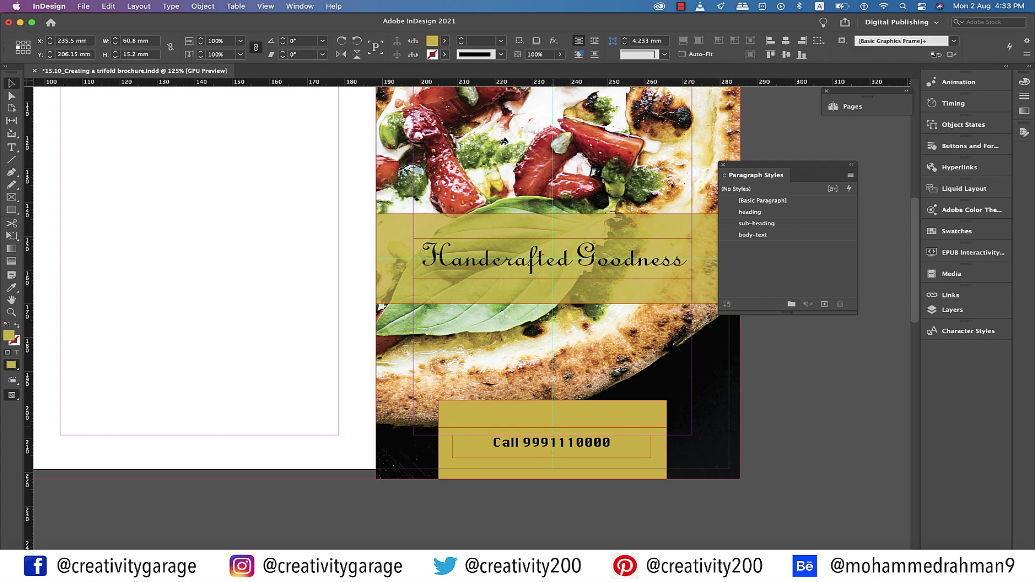
{"action": "left_click_drag", "start_coordinate": [552, 399], "coordinate": [552, 428]}
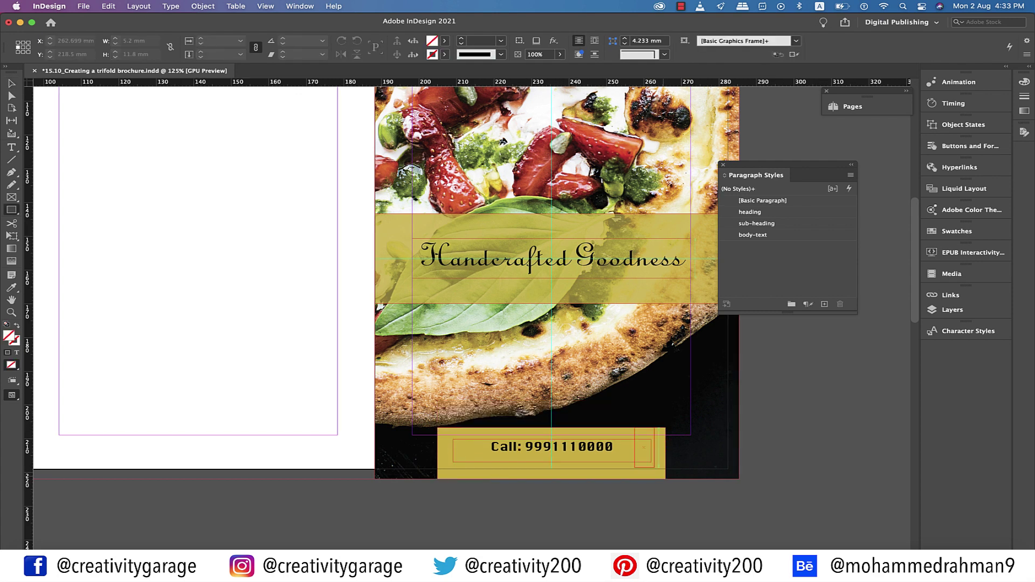
{"action": "left_click_drag", "start_coordinate": [634, 429], "coordinate": [665, 469]}
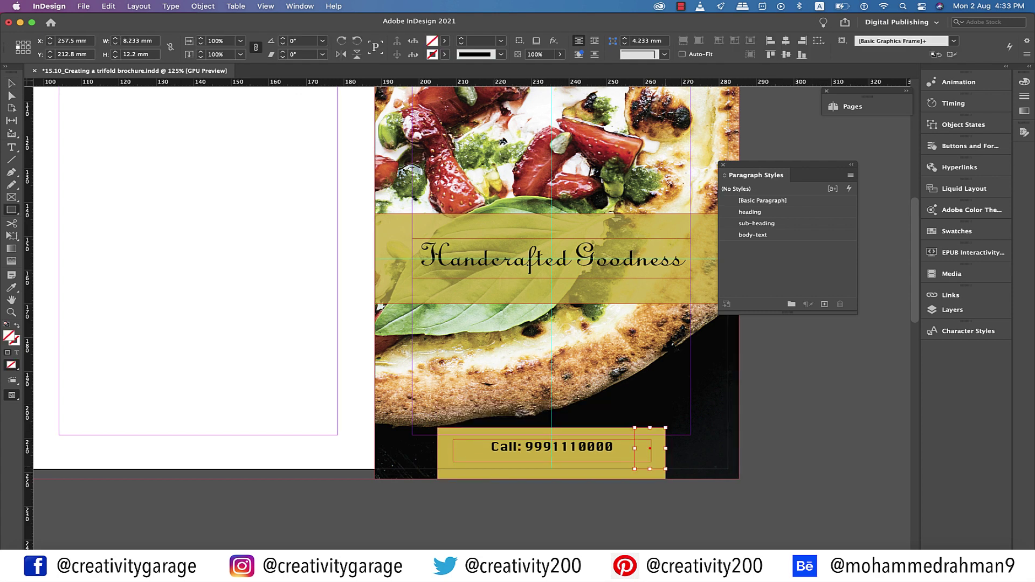
{"action": "type", "text": "104"}
{"action": "left_click_drag", "start_coordinate": [539, 82], "coordinate": [539, 447]}
{"action": "key", "text": "v"}
{"action": "key", "text": "super+shift+a"}
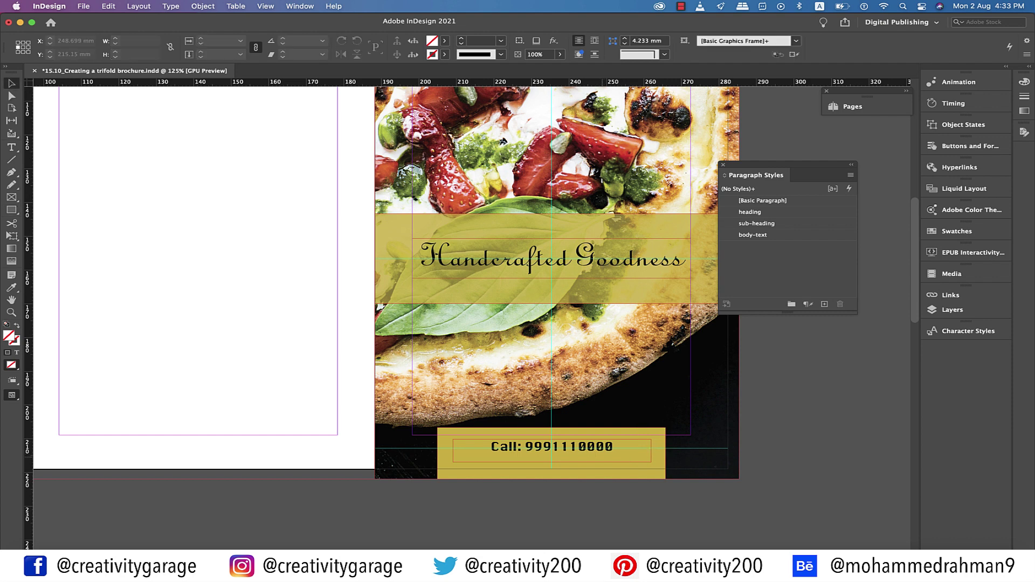
Preview the cover, then set the gold call box's X position to 210 mm
{"action": "left_click", "coordinate": [607, 461]}
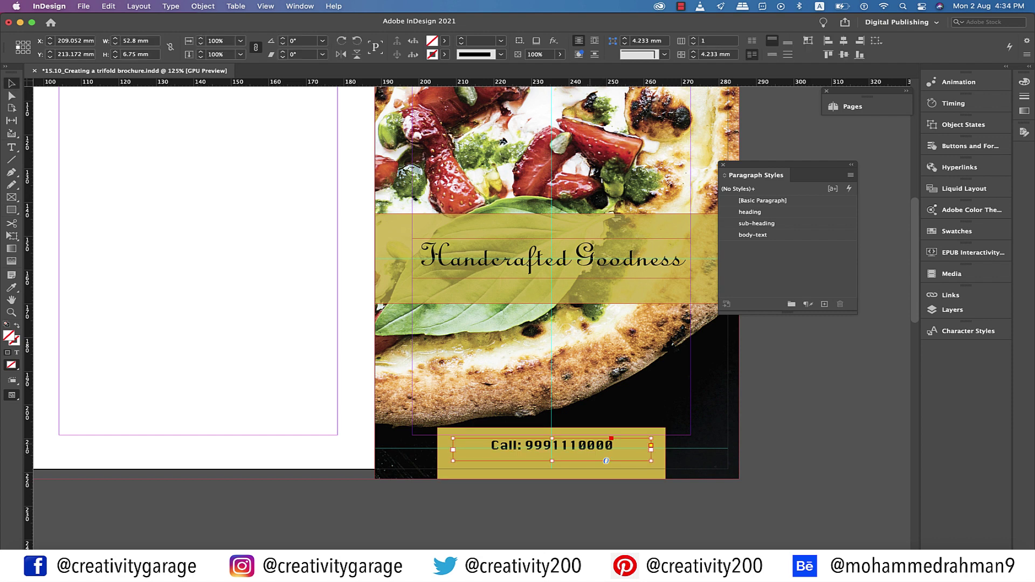
{"action": "key", "text": "super+shift+a"}
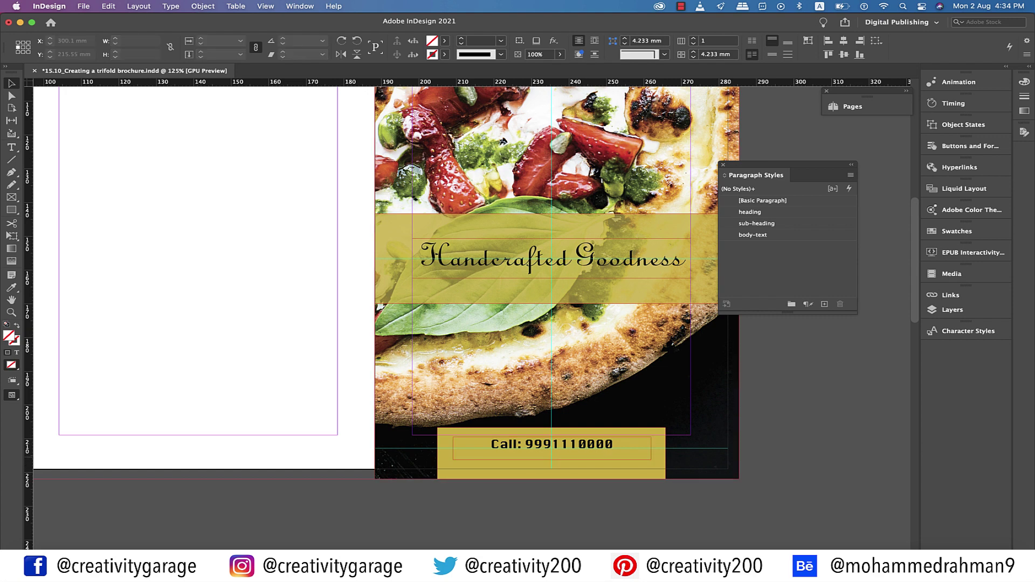
{"action": "key", "text": "w"}
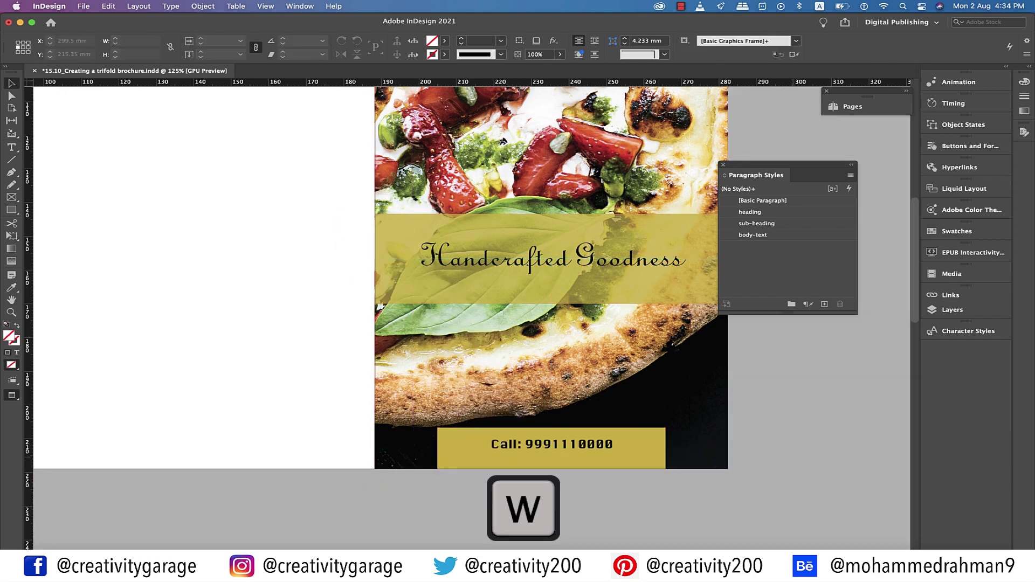
{"action": "left_click", "coordinate": [557, 185]}
{"action": "key", "text": "w"}
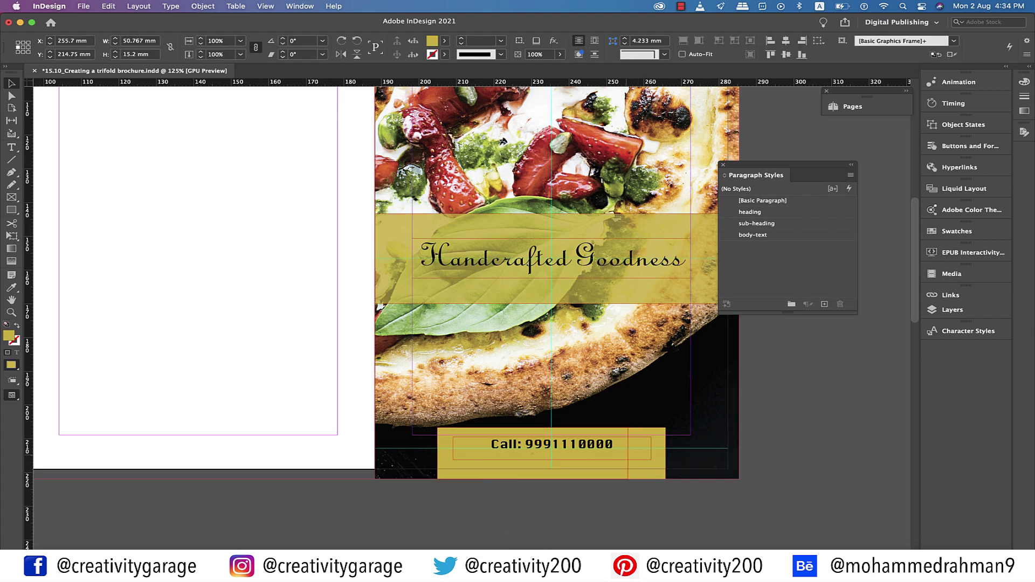
{"action": "type", "text": "210"}
{"action": "key", "text": "Return"}
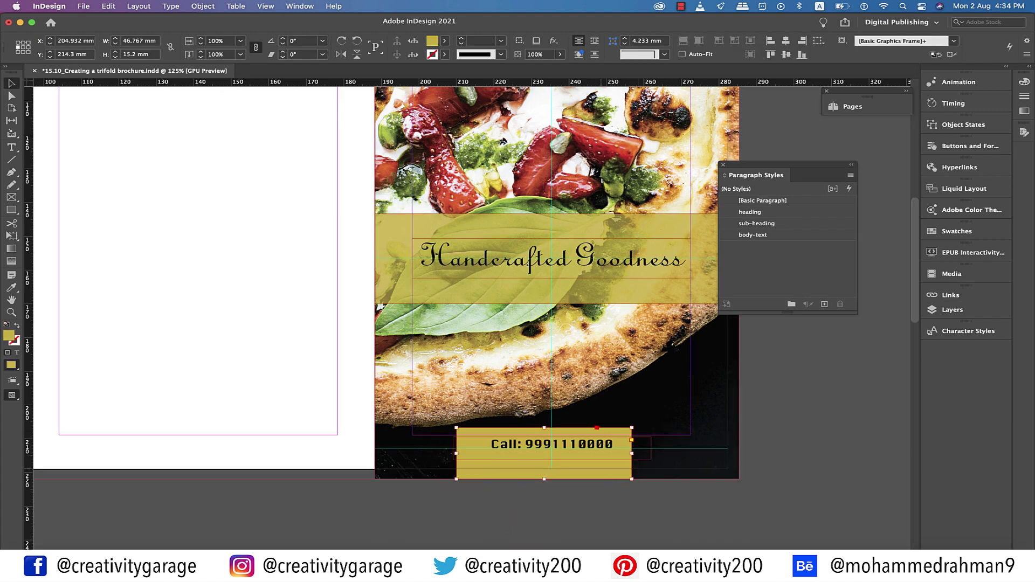
Nudge the gold call box into place and preview the finished cover without guides
{"action": "left_click_drag", "start_coordinate": [545, 458], "coordinate": [551, 458]}
{"action": "left_click", "coordinate": [596, 463]}
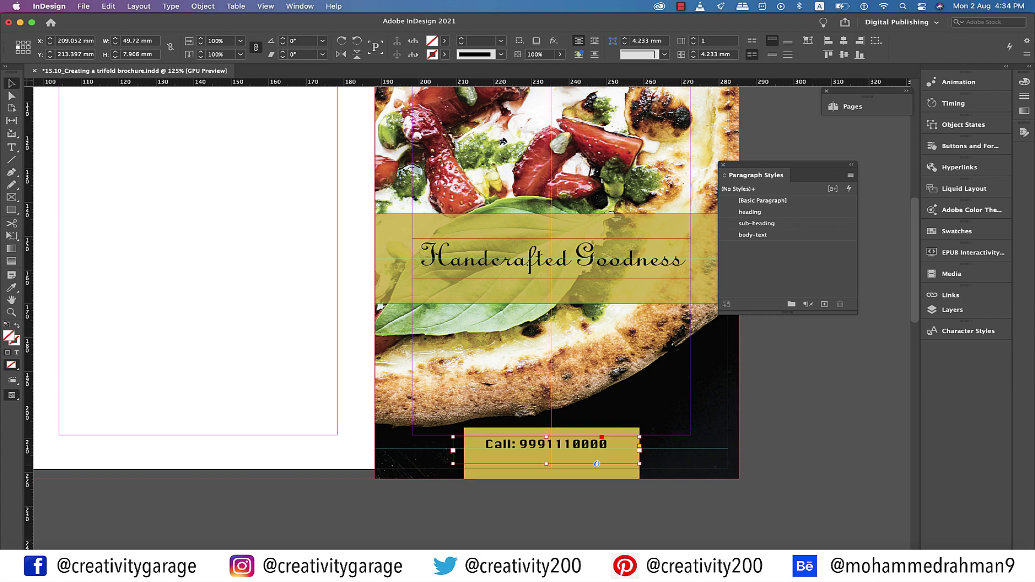
{"action": "left_click", "coordinate": [596, 463]}
{"action": "left_click", "coordinate": [599, 466]}
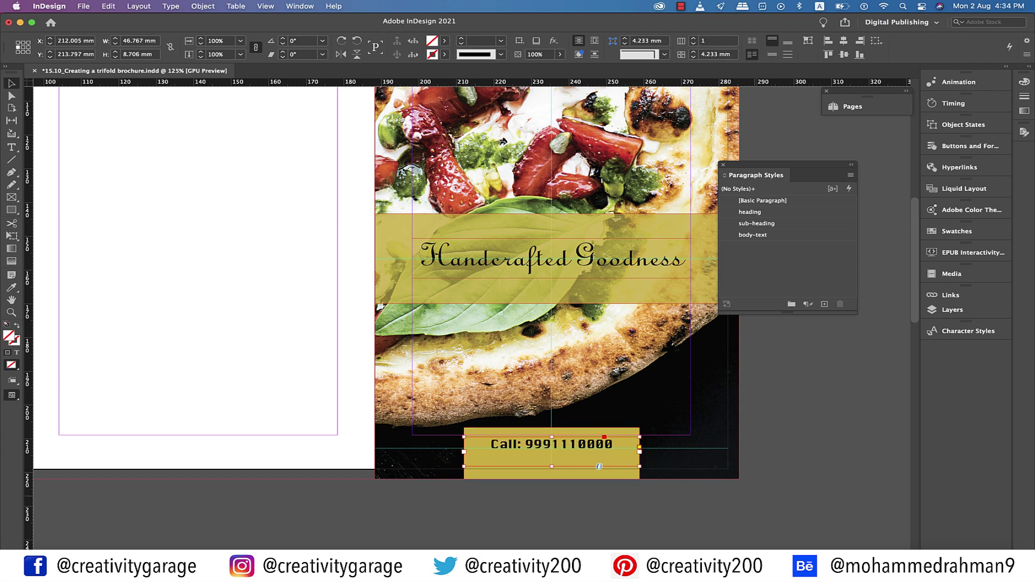
{"action": "left_click", "coordinate": [760, 498]}
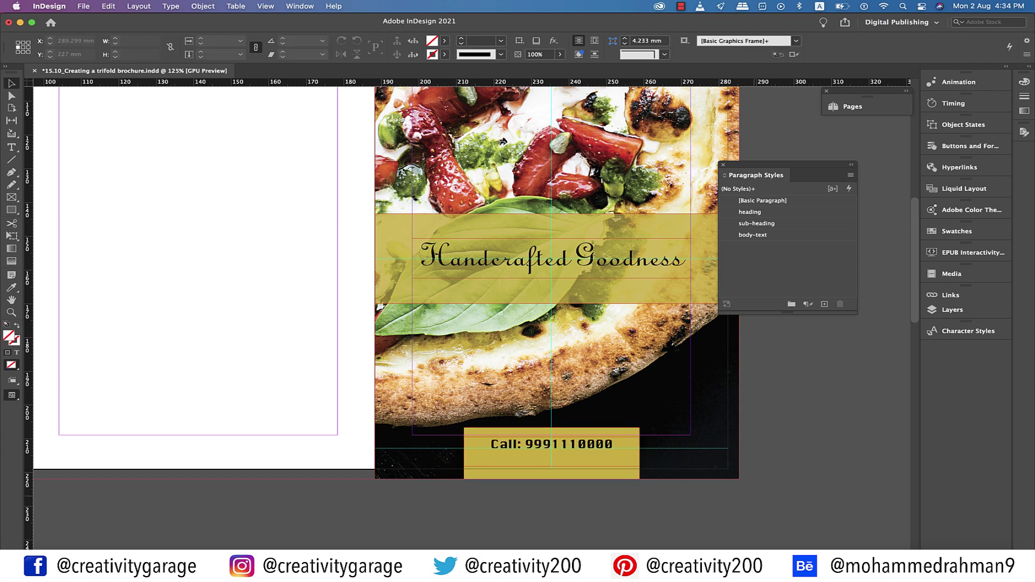
{"action": "key", "text": "w"}
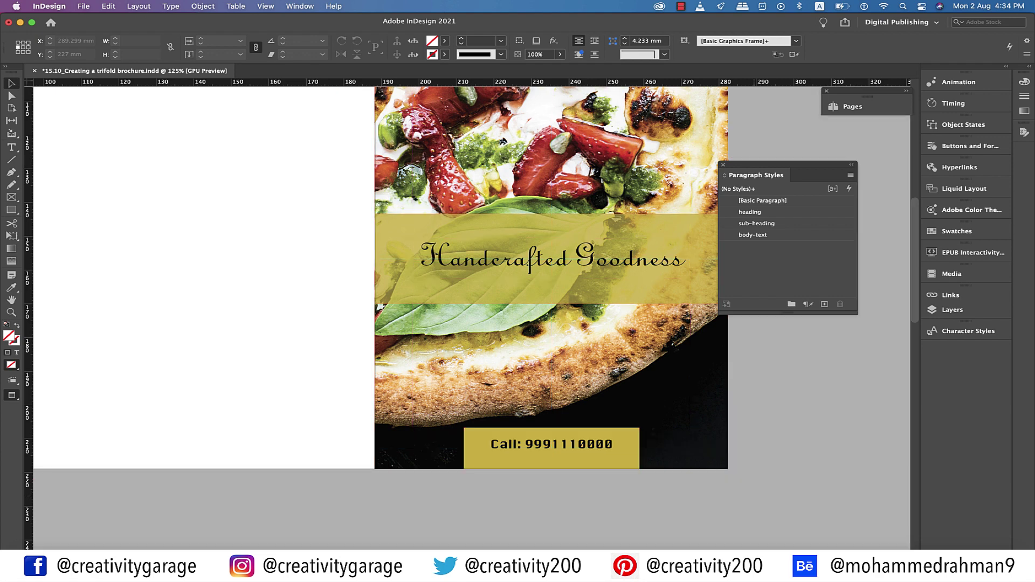
Copy a gold block to the top of the middle panel
{"action": "scroll", "coordinate": [468, 294], "scroll_direction": "right", "scroll_amount": 1}
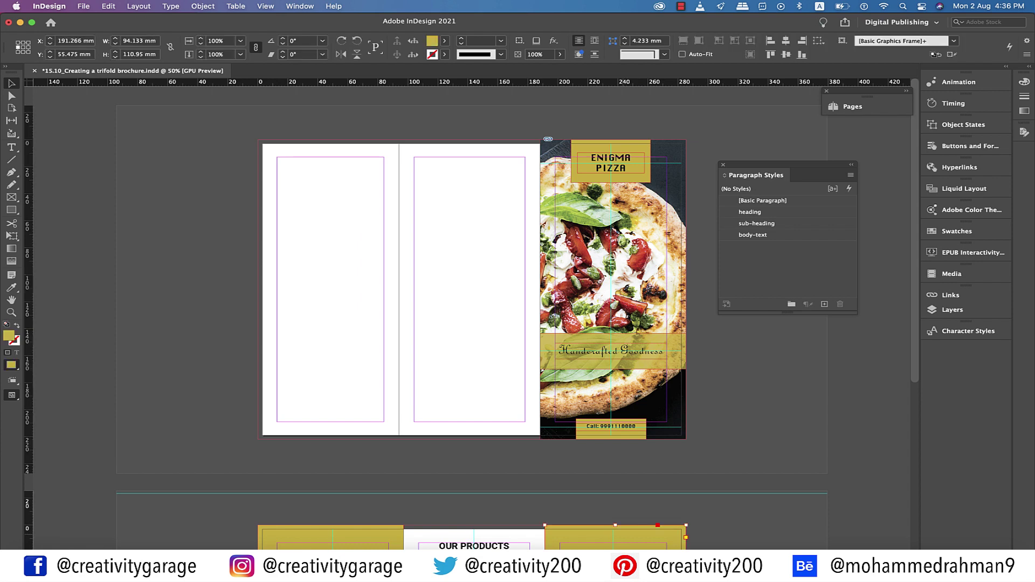
{"action": "left_click_drag", "start_coordinate": [615, 539], "coordinate": [469, 154]}
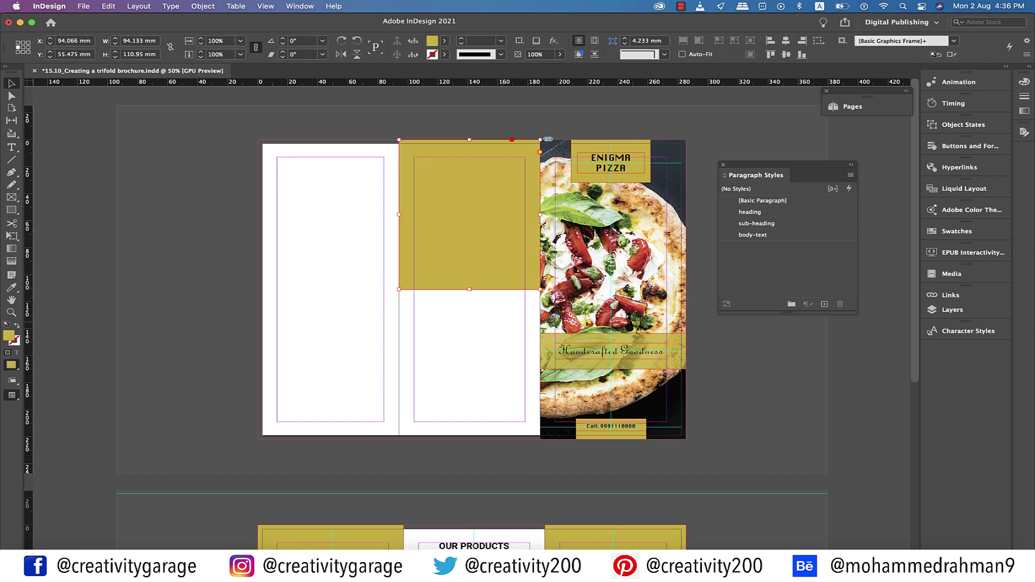
{"action": "key", "text": "super+shift+a"}
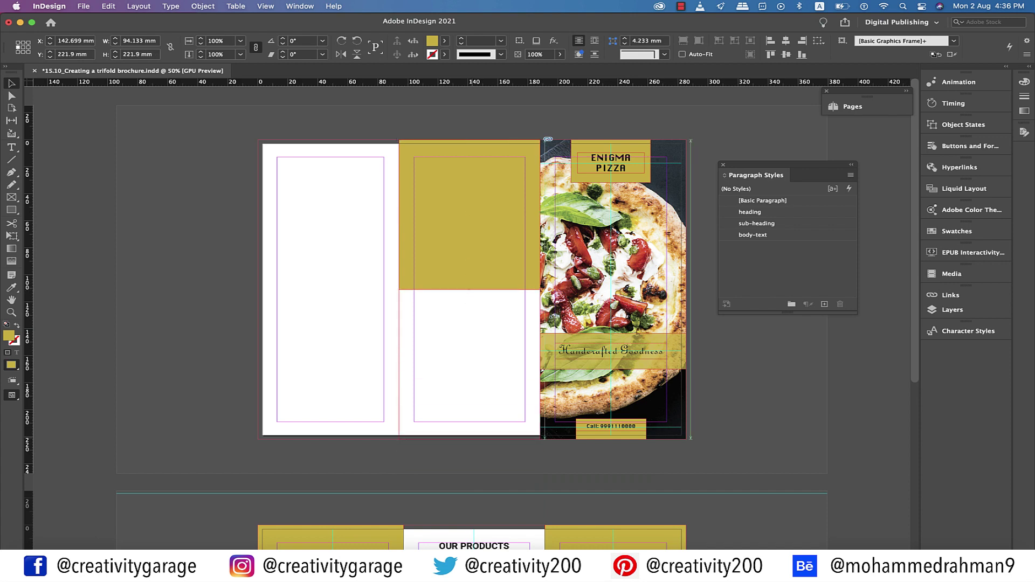
{"action": "left_click", "coordinate": [468, 323]}
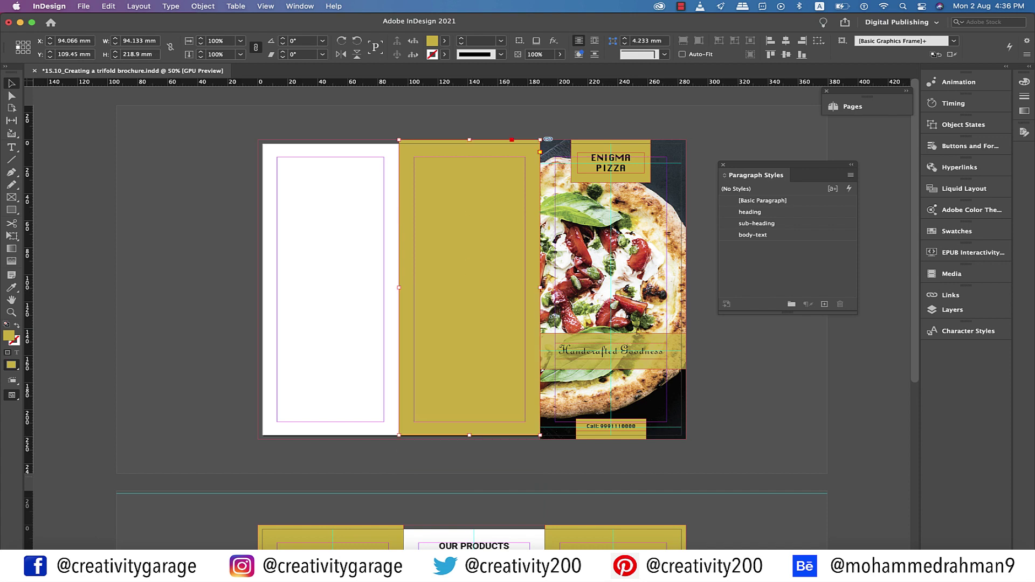
{"action": "key", "text": "super+shift+a"}
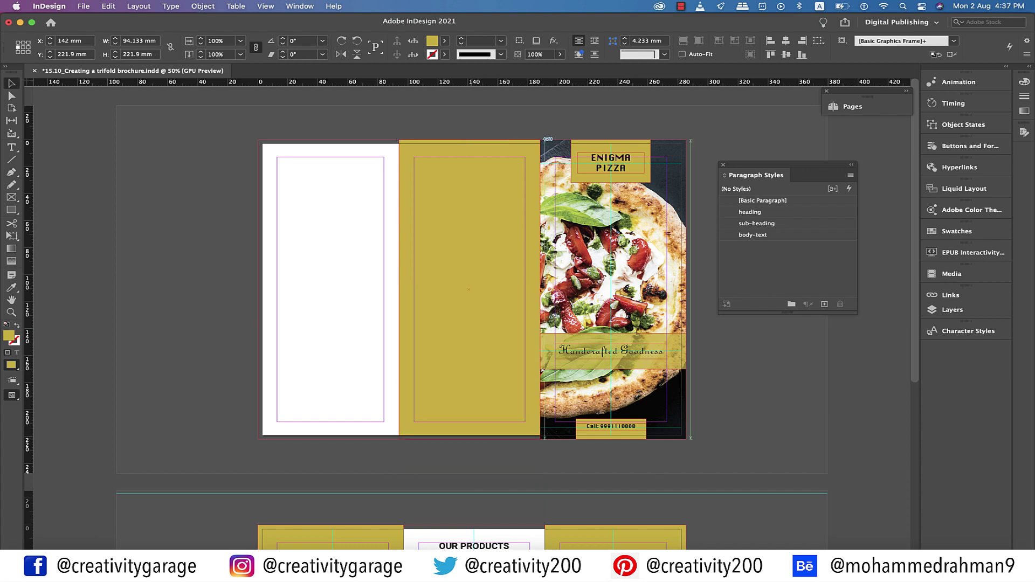
Draw a picture frame in the upper middle panel and place the pizza photo into it
{"action": "key", "text": "f"}
{"action": "mouse_move", "coordinate": [414, 157]}
{"action": "left_mouse_down"}
{"action": "mouse_move", "coordinate": [501, 317]}
{"action": "mouse_move", "coordinate": [536, 340]}
{"action": "mouse_move", "coordinate": [525, 345]}
{"action": "mouse_move", "coordinate": [525, 330]}
{"action": "left_mouse_up"}
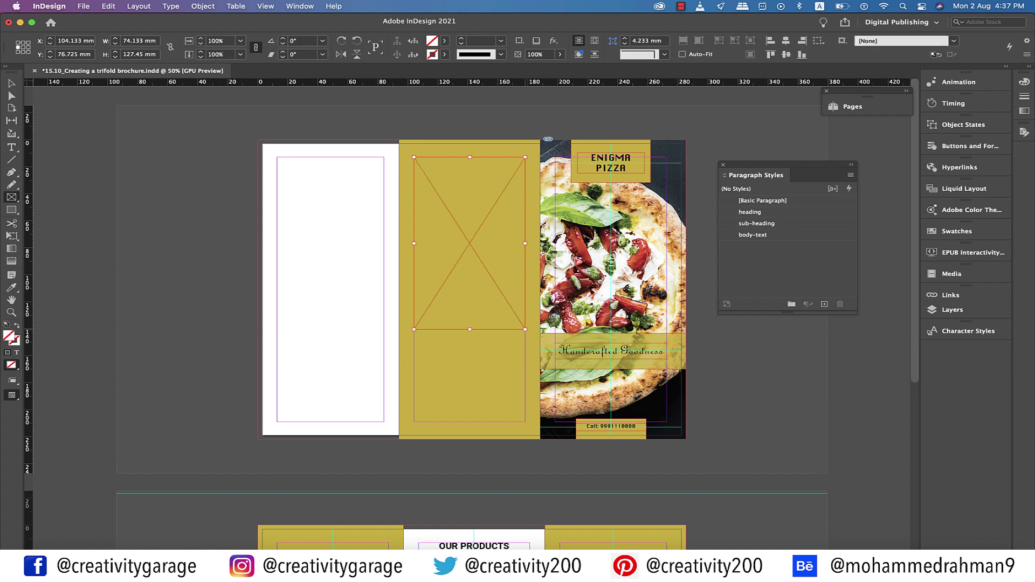
{"action": "left_click", "coordinate": [83, 6]}
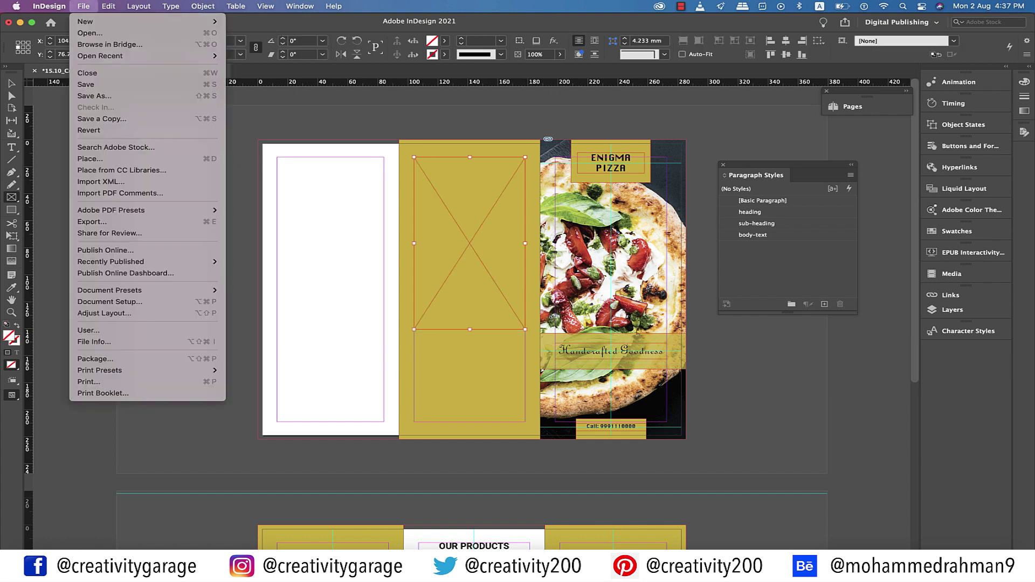
{"action": "left_click", "coordinate": [89, 158]}
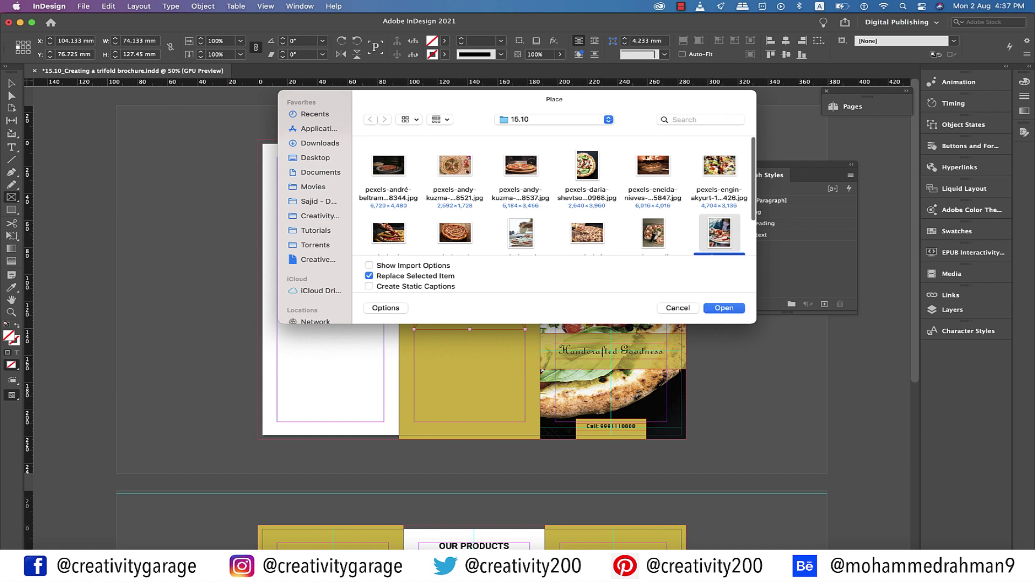
{"action": "left_click", "coordinate": [723, 307]}
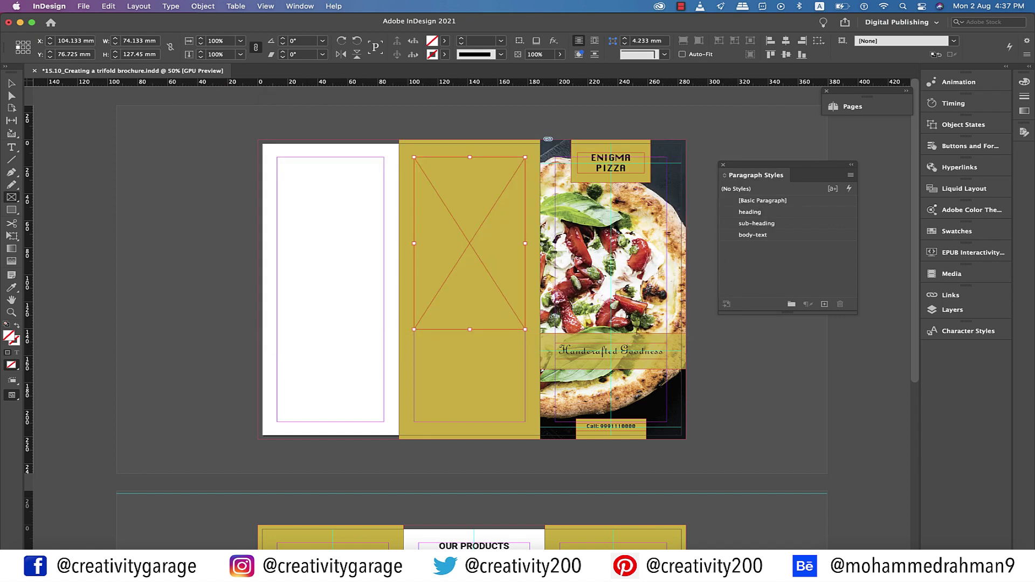
{"action": "left_click", "coordinate": [469, 243]}
Duplicate the OUR PRODUCTS text frame onto the gold middle panel
{"action": "key", "text": "v"}
{"action": "scroll", "coordinate": [471, 318], "scroll_direction": "down", "scroll_amount": 3}
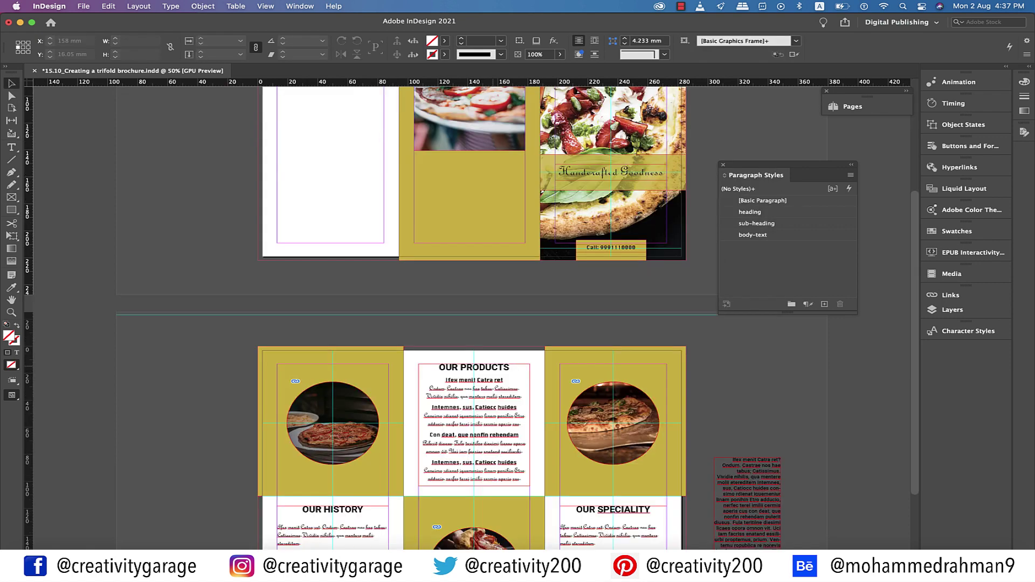
{"action": "left_click", "coordinate": [473, 442]}
{"action": "left_click_drag", "start_coordinate": [473, 442], "coordinate": [471, 460]}
{"action": "left_click_drag", "start_coordinate": [505, 504], "coordinate": [503, 269]}
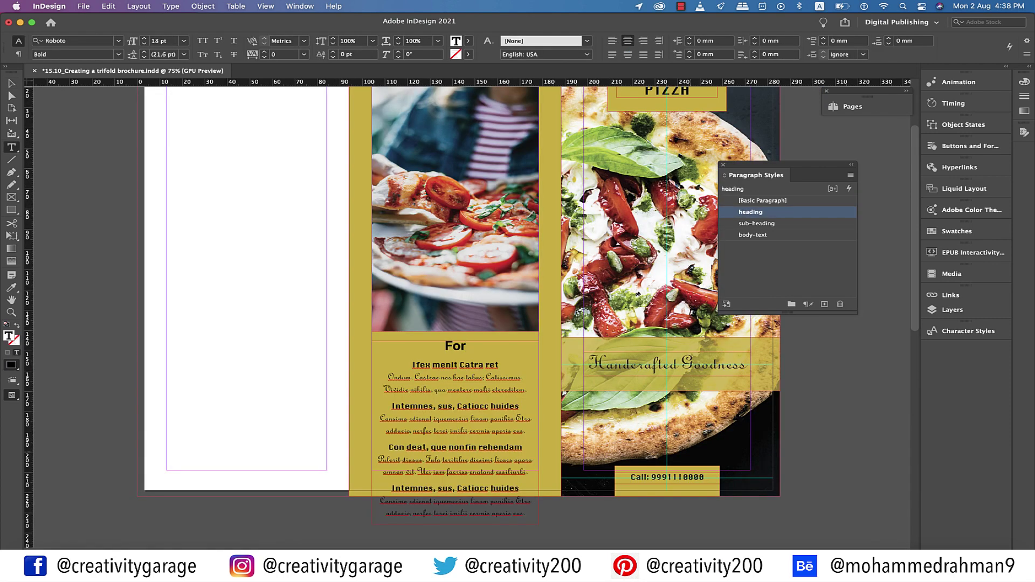
Retype the heading as 'Catering Service', make the first line the contact phone number, and clear the placeholder text
{"action": "type", "text": "Catering Servic"}
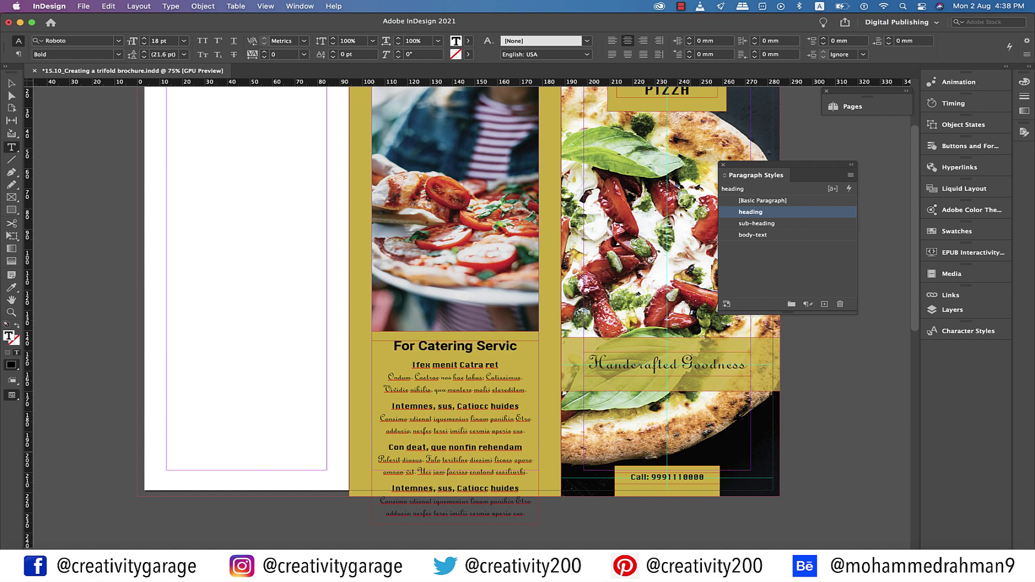
{"action": "type", "text": "e"}
{"action": "triple_click", "coordinate": [454, 365]}
{"action": "type", "text": "Contact"}
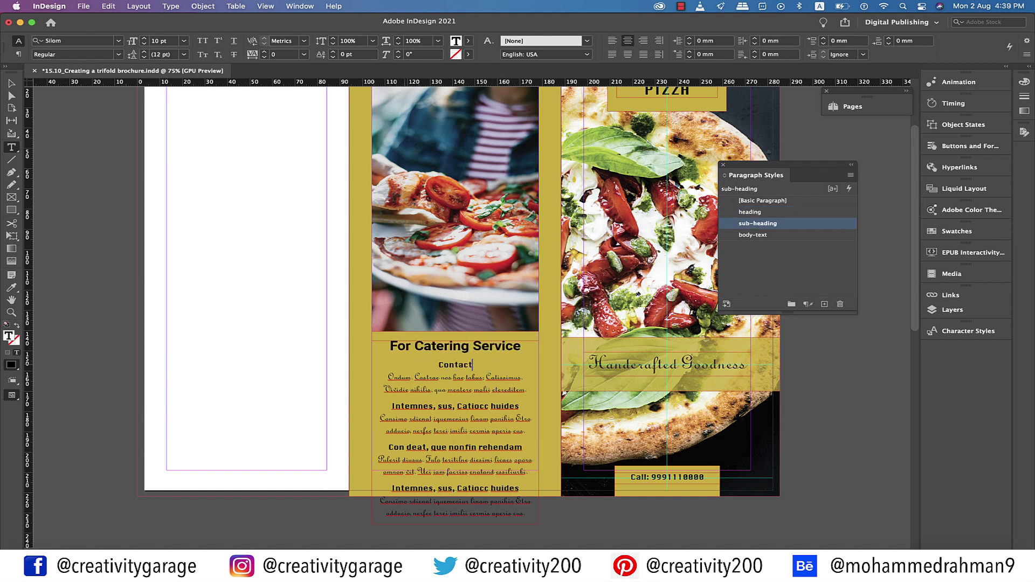
{"action": "key", "text": "super+shift+End"}
{"action": "key", "text": "BackSpace"}
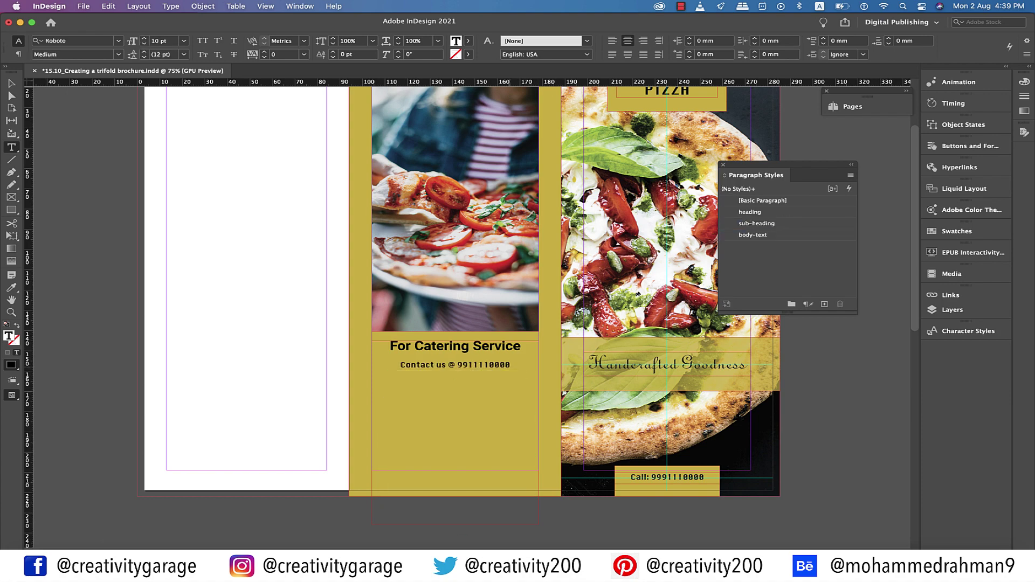
{"action": "key", "text": "Return"}
Add the e-mail address, website, Facebook and Instagram contact lines
{"action": "type", "text": "E-mail"}
{"action": "scroll", "coordinate": [463, 312], "scroll_direction": "up", "scroll_amount": 2}
{"action": "key", "text": "Return"}
{"action": "type", "text": "Webis"}
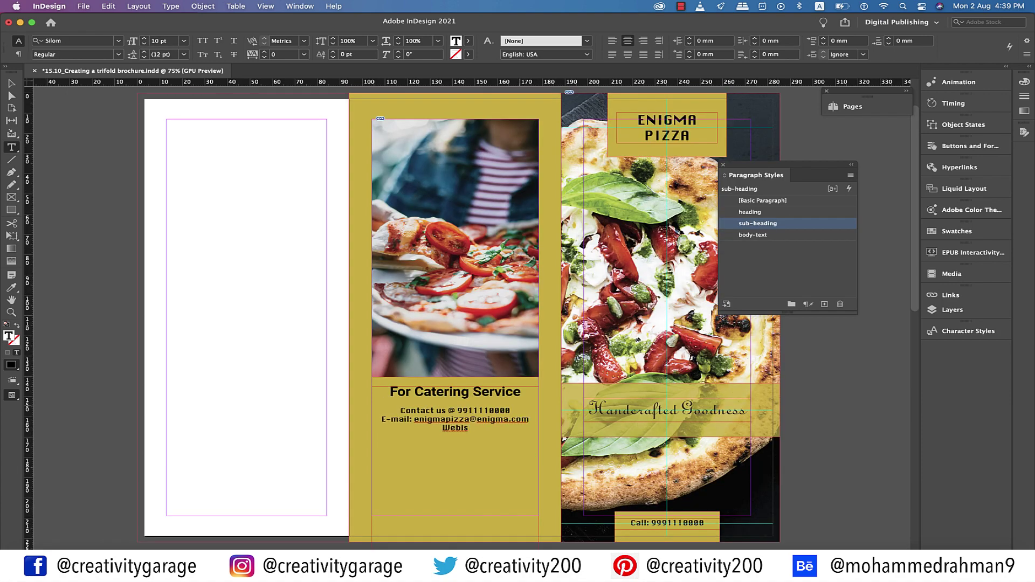
{"action": "key", "text": "BackSpace"}
{"action": "key", "text": "BackSpace"}
{"action": "type", "text": "site: www.enigmapizza.com"}
{"action": "key", "text": "Return"}
{"action": "type", "text": "Facebook: @enigmapiz"}
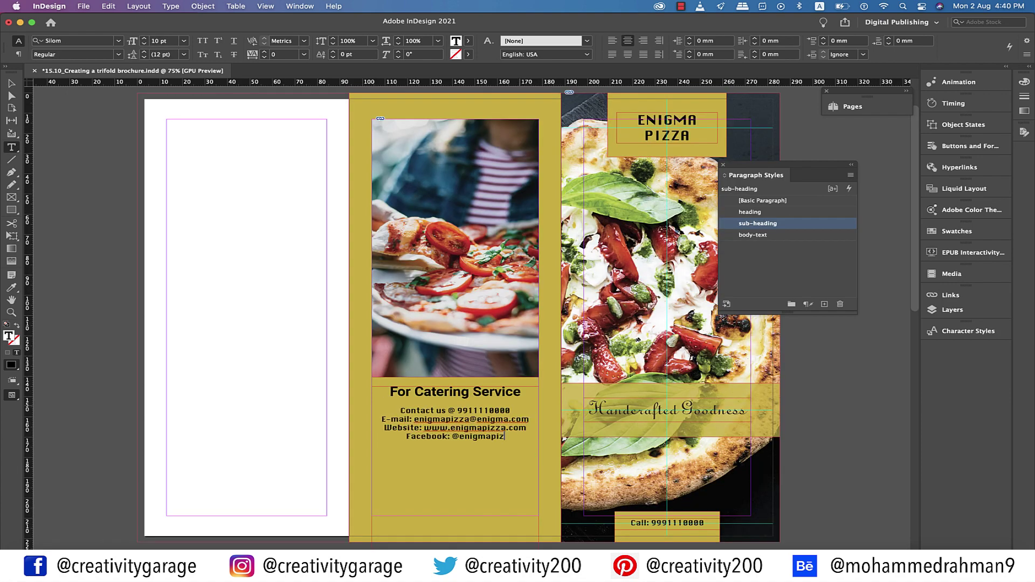
{"action": "type", "text": "za"}
{"action": "key", "text": "Return"}
{"action": "type", "text": "Instagram: @enigmapizza"}
{"action": "key", "text": "Escape"}
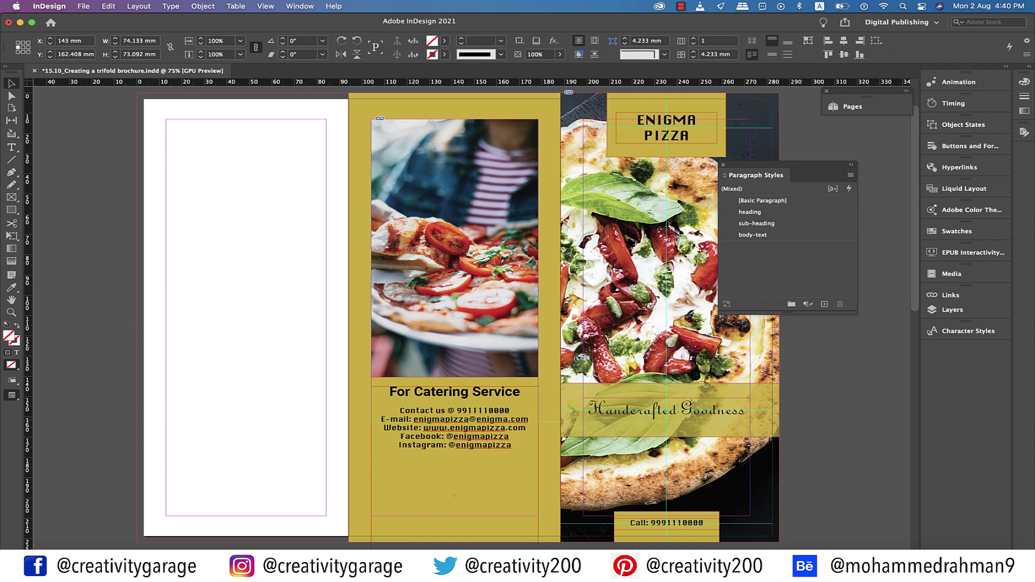
Shorten the catering text frame to fit its lines and select the five contact lines
{"action": "left_click_drag", "start_coordinate": [454, 386], "coordinate": [455, 426]}
{"action": "scroll", "coordinate": [454, 431], "scroll_direction": "down", "scroll_amount": 1}
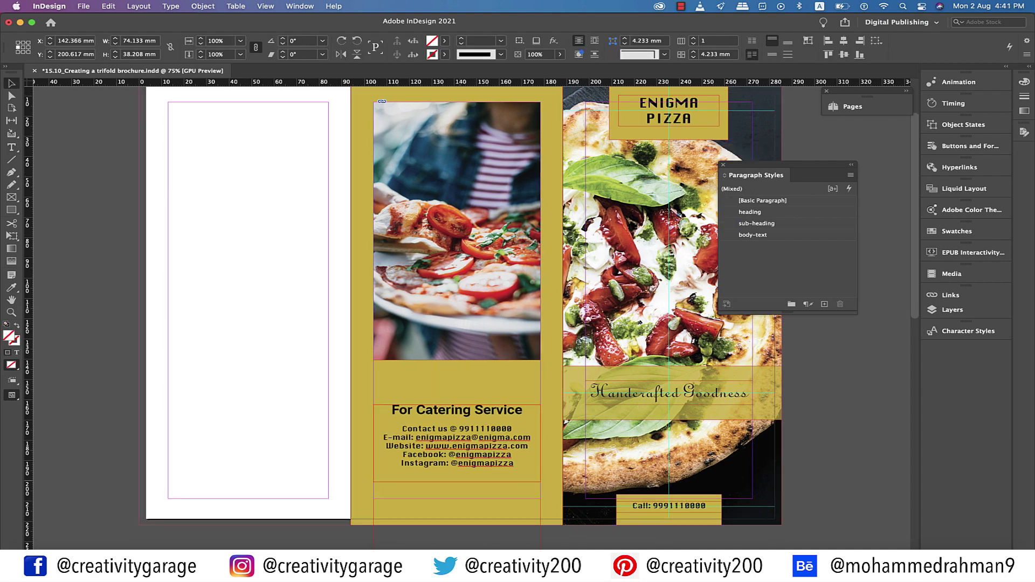
{"action": "left_click_drag", "start_coordinate": [457, 481], "coordinate": [457, 474]}
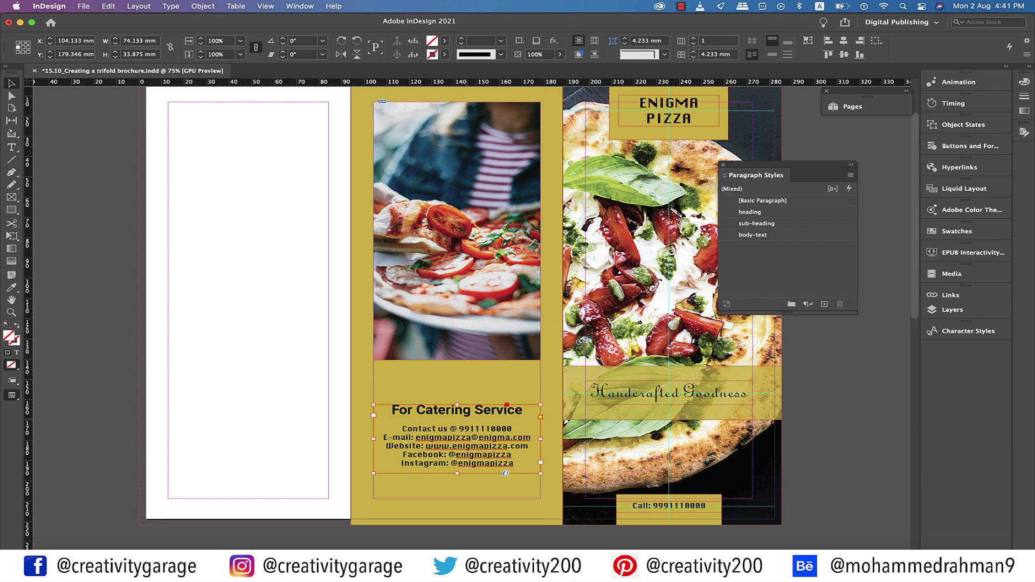
{"action": "double_click", "coordinate": [464, 428]}
{"action": "left_click", "coordinate": [433, 409]}
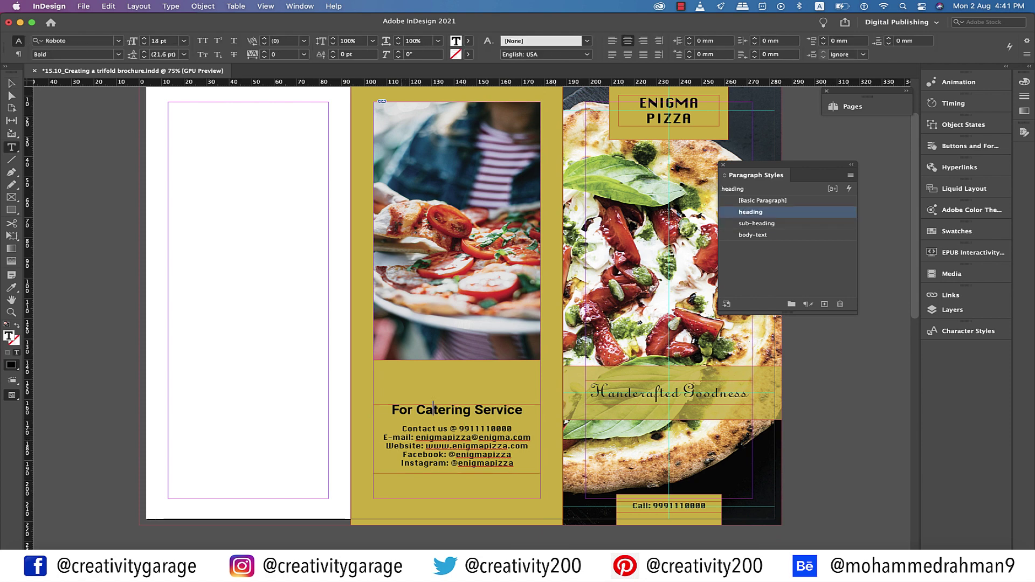
{"action": "left_click_drag", "start_coordinate": [402, 427], "coordinate": [516, 466]}
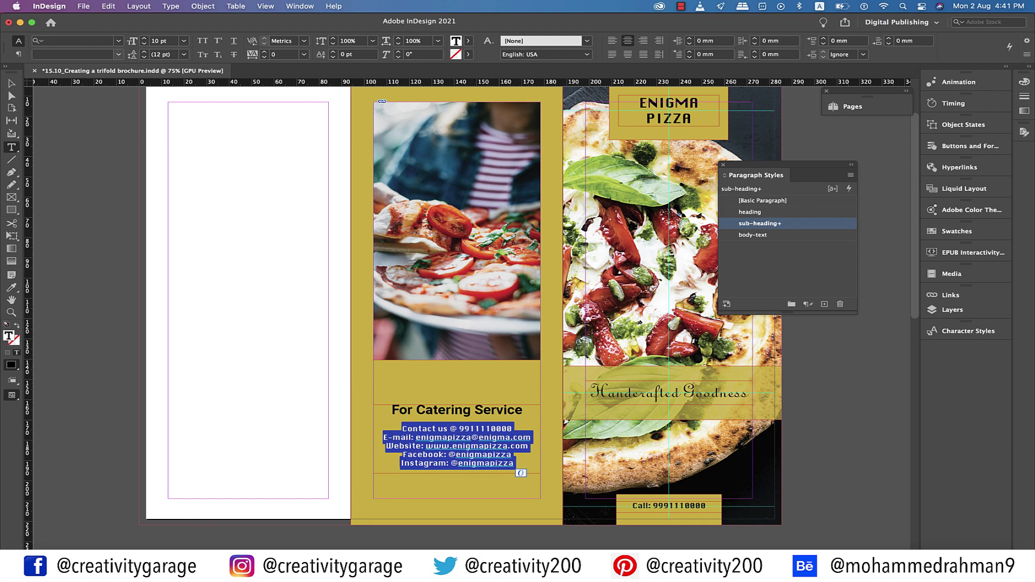
Set the contact lines to Roboto Light and the For Catering Service heading to Roboto Medium
{"action": "type", "text": "Roboto Light"}
{"action": "key", "text": "Return"}
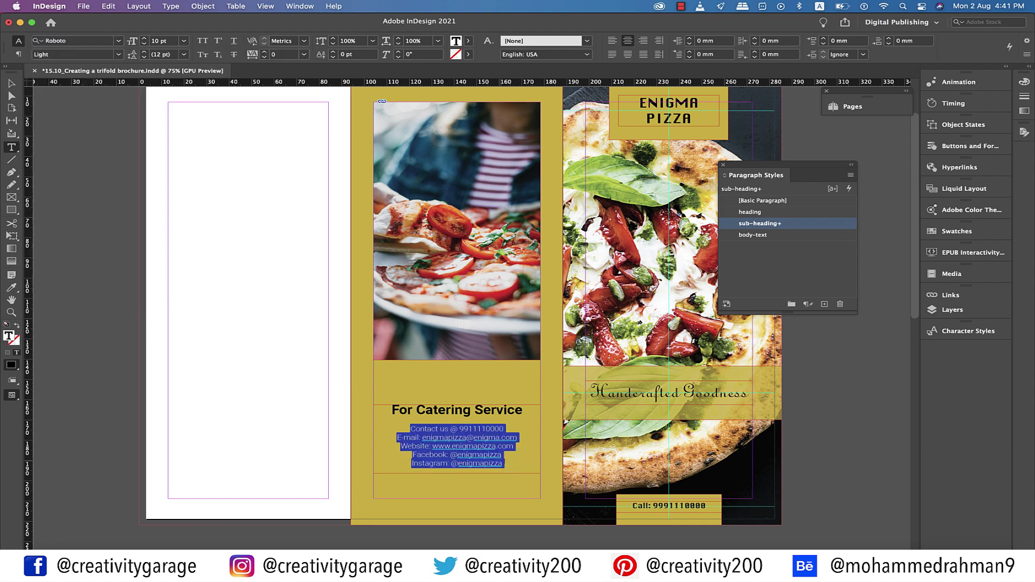
{"action": "key", "text": "super+shift+a"}
{"action": "triple_click", "coordinate": [457, 409]}
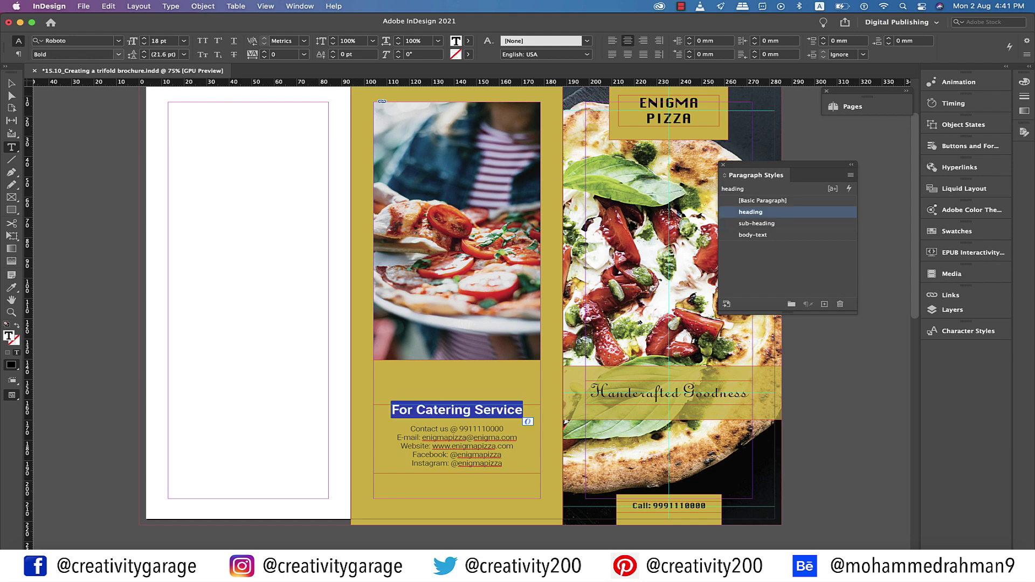
{"action": "left_click", "coordinate": [118, 54]}
{"action": "left_click", "coordinate": [58, 131]}
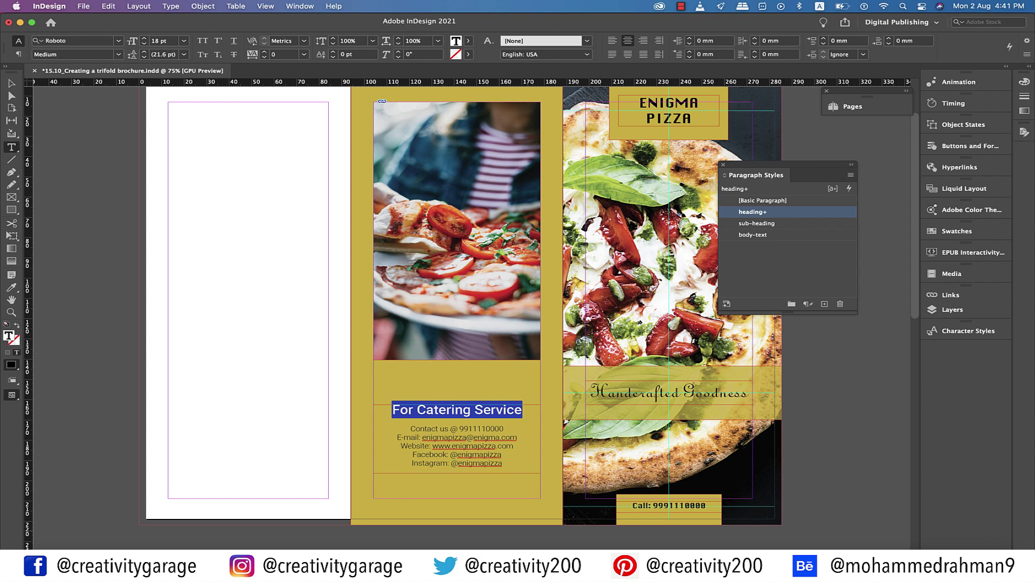
{"action": "key", "text": "super+shift+a"}
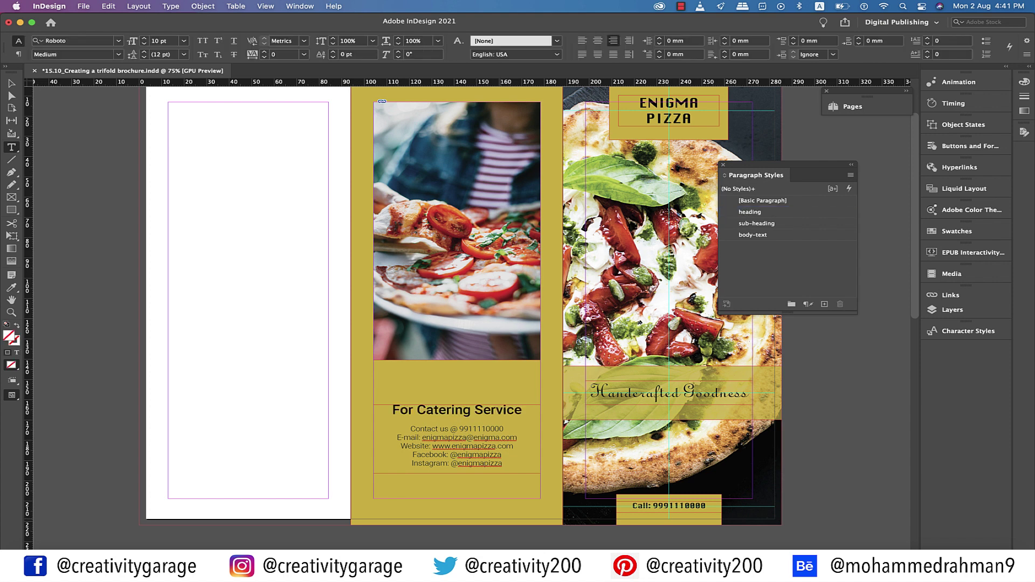
Switch the contact lines to Roboto Regular and preview the page without guides
{"action": "left_click_drag", "start_coordinate": [410, 428], "coordinate": [502, 463]}
{"action": "left_click", "coordinate": [118, 54]}
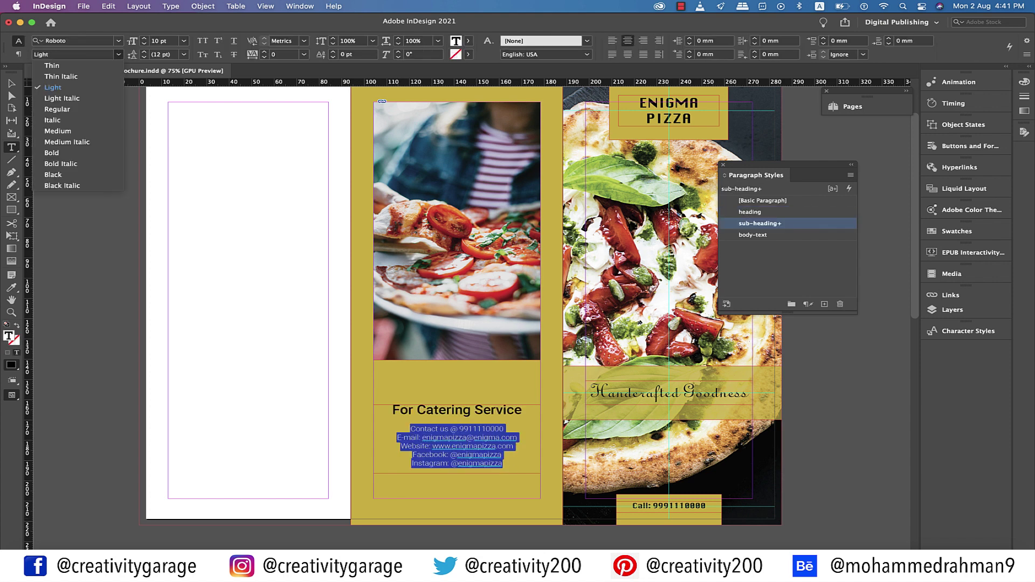
{"action": "left_click", "coordinate": [57, 109]}
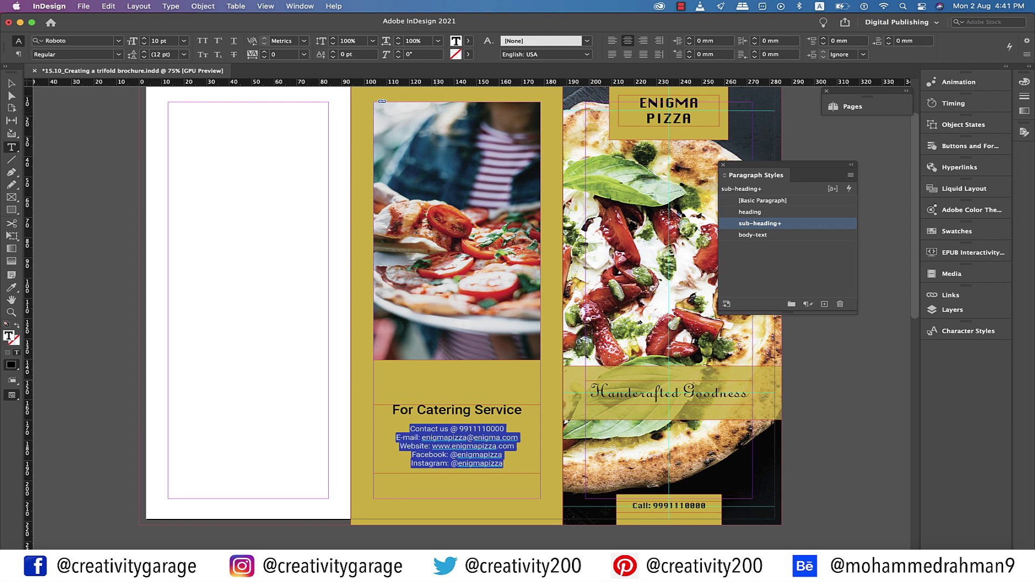
{"action": "key", "text": "Escape"}
{"action": "scroll", "coordinate": [464, 302], "scroll_direction": "up", "scroll_amount": 1}
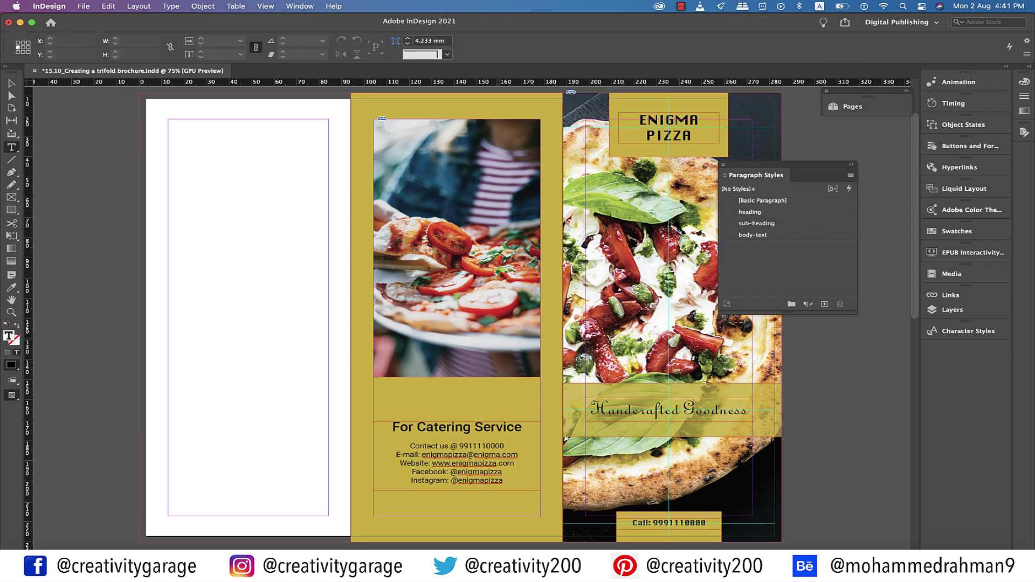
{"action": "key", "text": "w"}
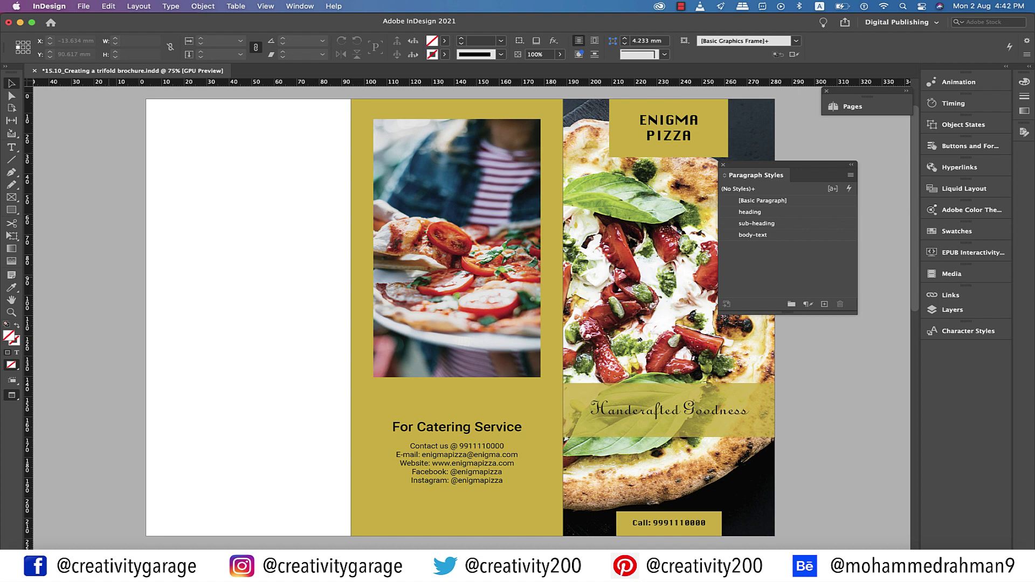
Duplicate the gold panel onto the left panel and shorten it to the top half
{"action": "key", "text": "w"}
{"action": "left_click", "coordinate": [456, 399]}
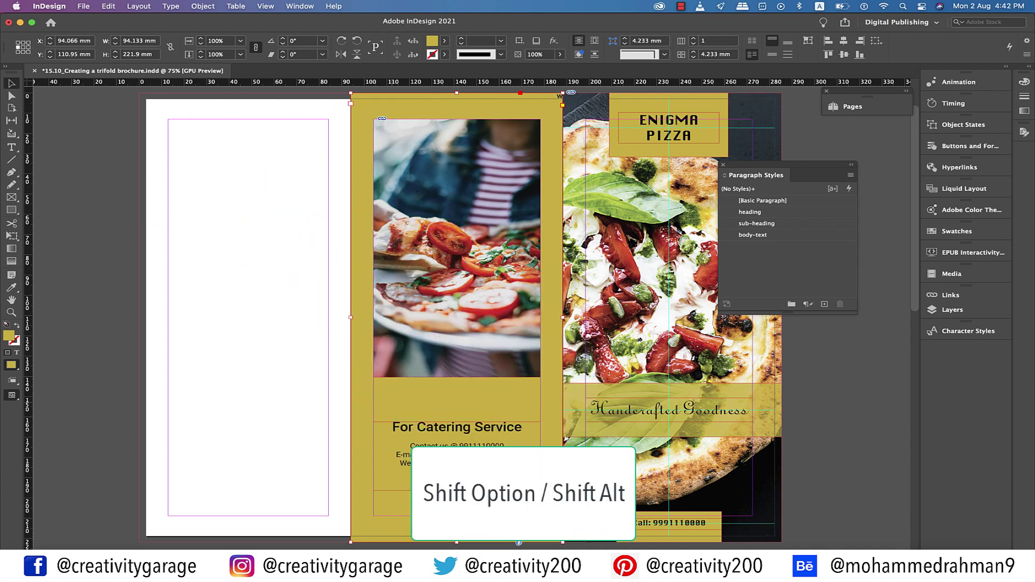
{"action": "left_click_drag", "start_coordinate": [456, 398], "coordinate": [247, 399]}
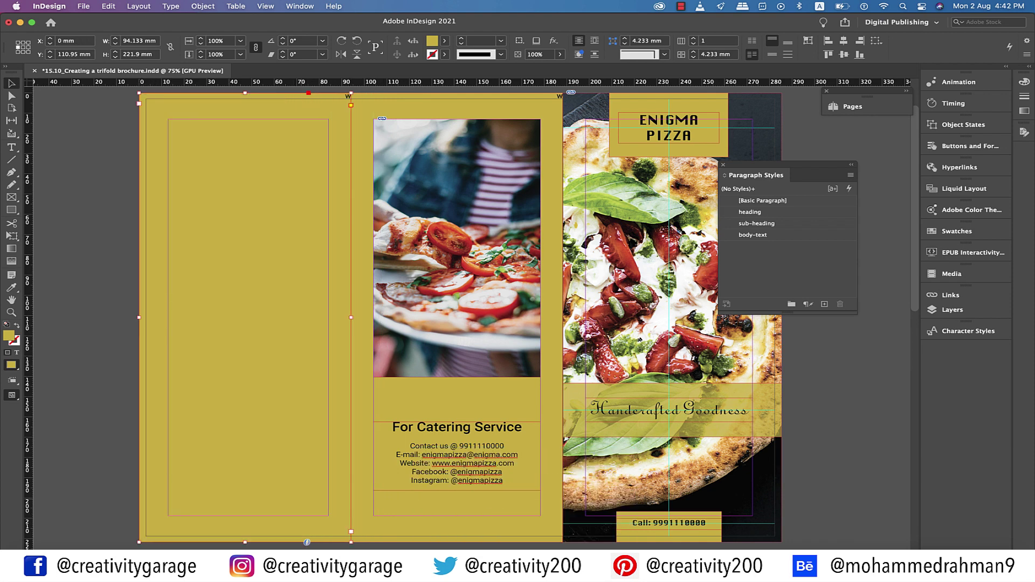
{"action": "left_click_drag", "start_coordinate": [244, 541], "coordinate": [244, 311]}
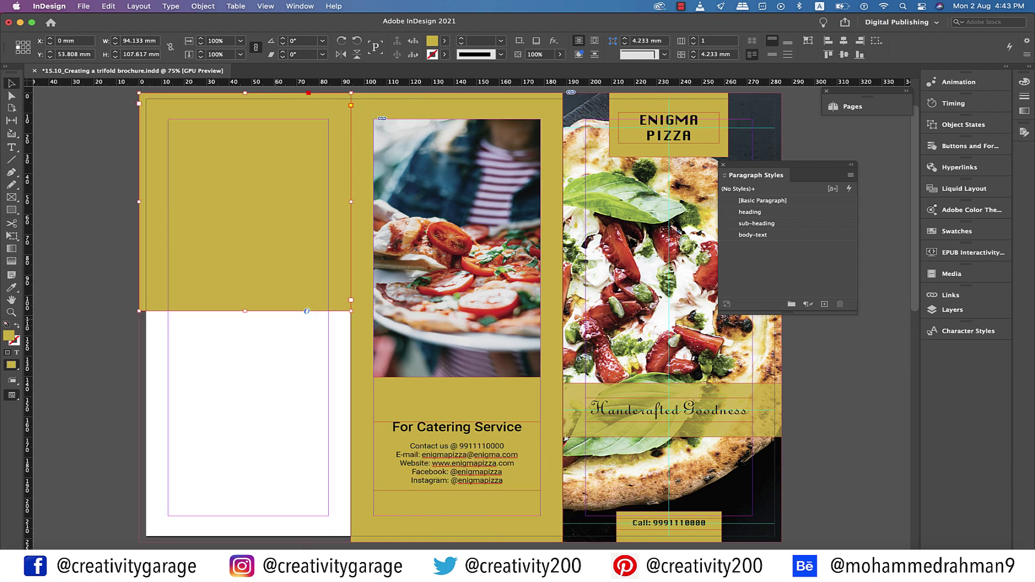
Draw an empty image frame at the top of the left panel
{"action": "key", "text": "super+shift+a"}
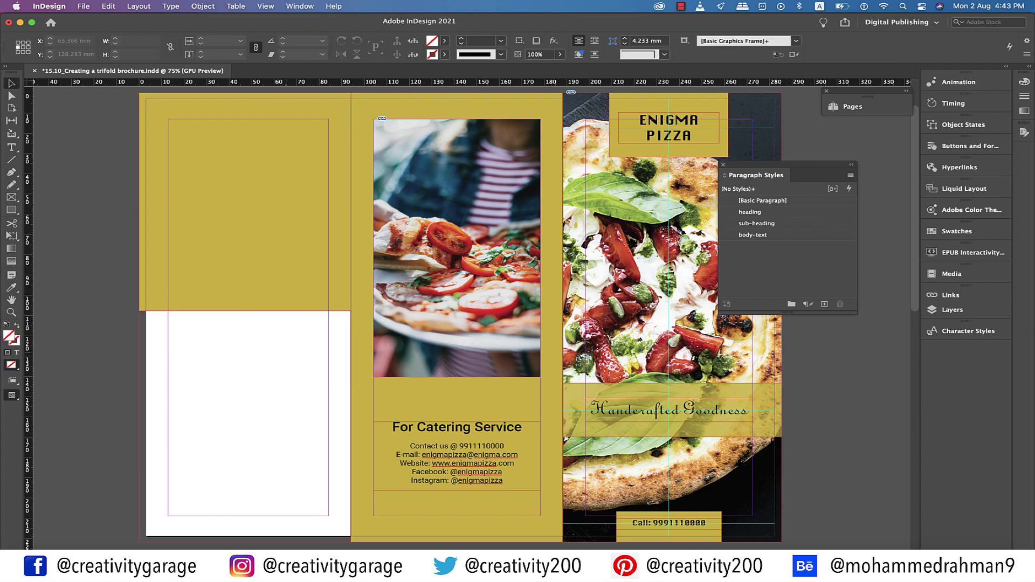
{"action": "left_click", "coordinate": [11, 197]}
{"action": "left_click_drag", "start_coordinate": [168, 119], "coordinate": [328, 274]}
Place the pizza-on-a-board photo into the left panel's frame
{"action": "left_click", "coordinate": [84, 6]}
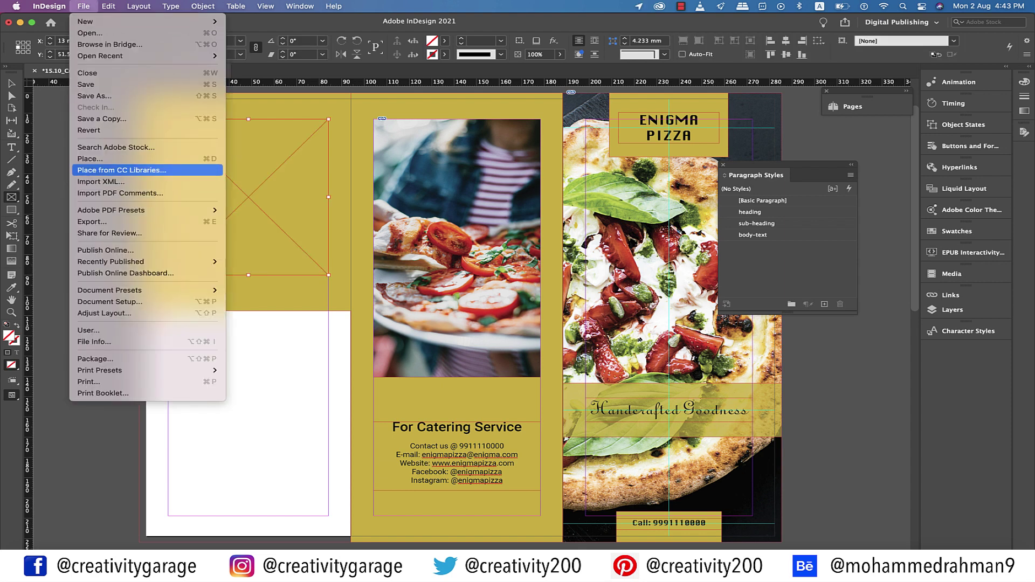
{"action": "left_click", "coordinate": [90, 159]}
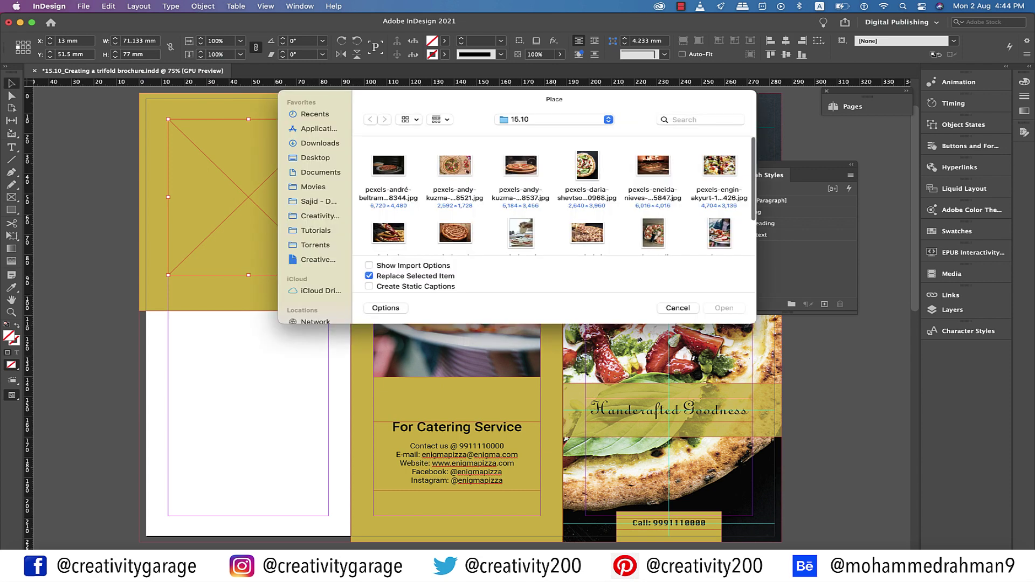
{"action": "left_click", "coordinate": [521, 164]}
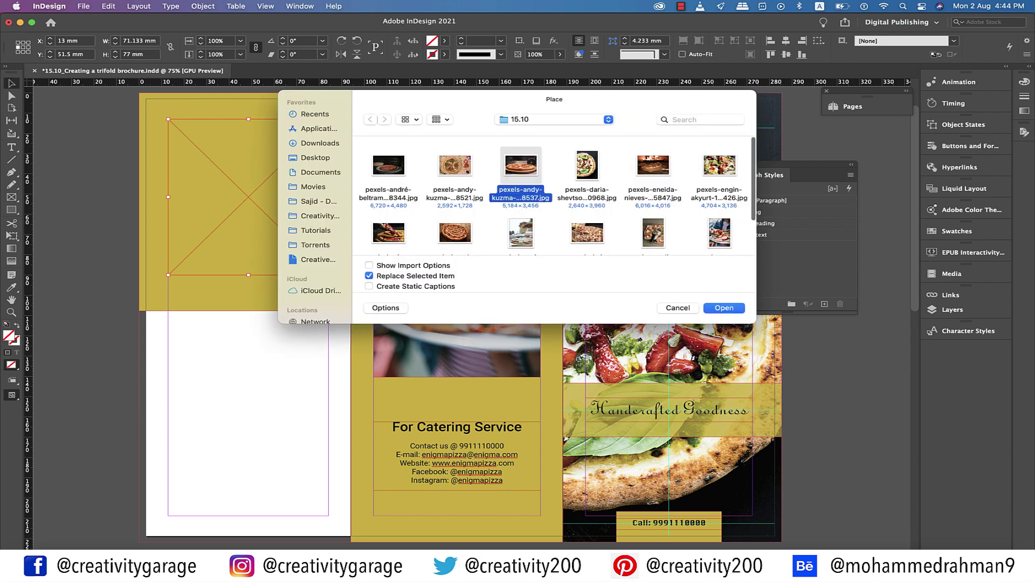
{"action": "key", "text": "Return"}
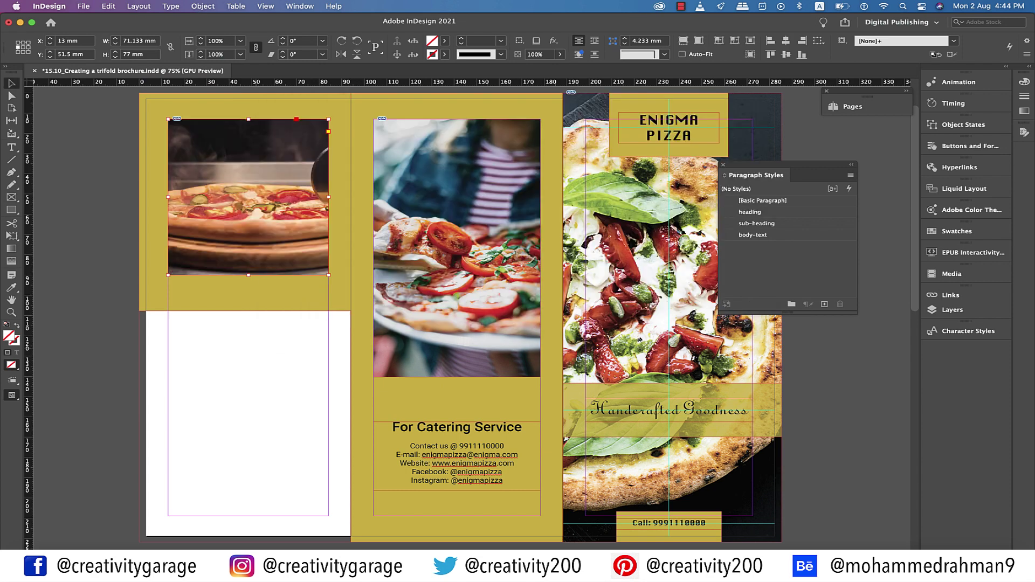
Move a copy of the OUR PRODUCTS text frame onto the white area of the left panel
{"action": "scroll", "coordinate": [469, 318], "scroll_direction": "down", "scroll_amount": 6}
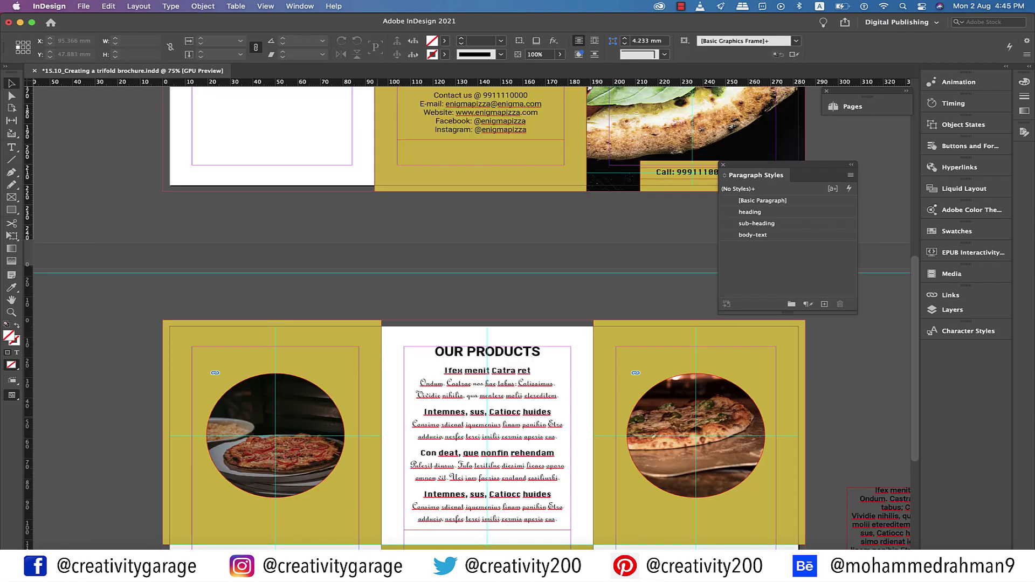
{"action": "left_click", "coordinate": [487, 377]}
{"action": "scroll", "coordinate": [469, 317], "scroll_direction": "down", "scroll_amount": 3}
{"action": "scroll", "coordinate": [469, 318], "scroll_direction": "up", "scroll_amount": 4}
{"action": "scroll", "coordinate": [469, 318], "scroll_direction": "up", "scroll_amount": 3}
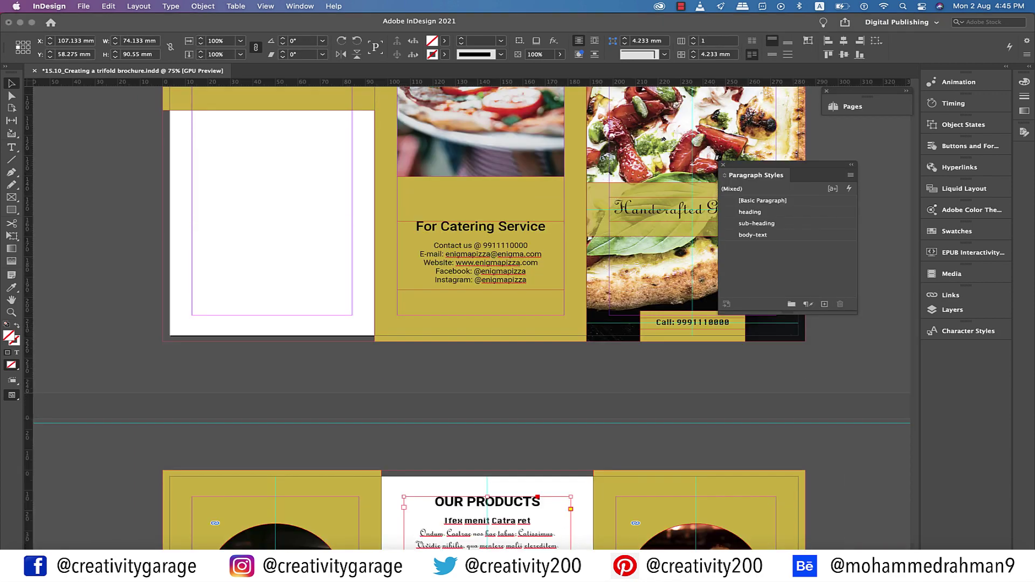
{"action": "left_click_drag", "start_coordinate": [487, 517], "coordinate": [285, 211]}
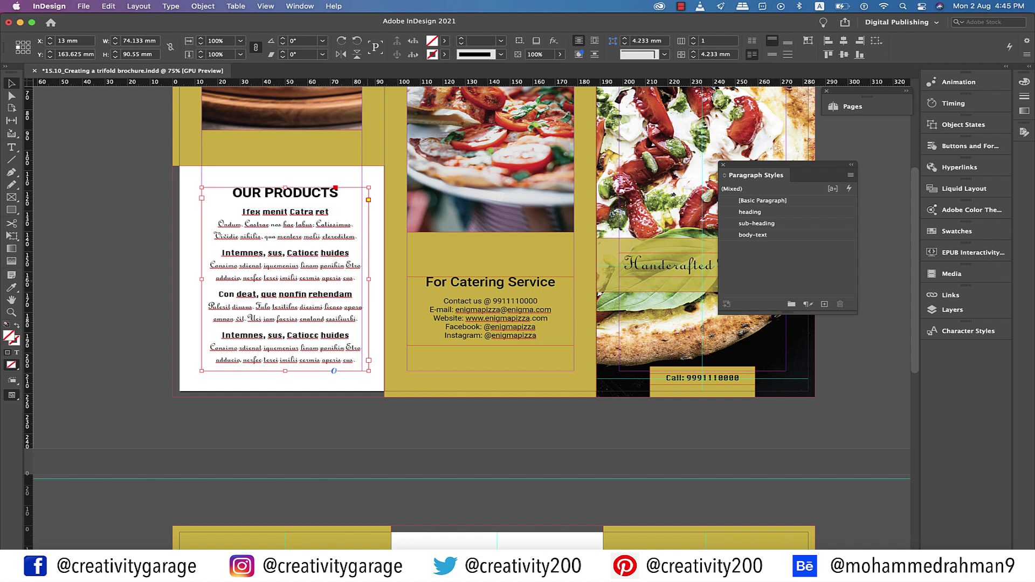
{"action": "double_click", "coordinate": [307, 193]}
Change the heading to OUR BREAD and replace the first subheading with 'Is Crafted with Love & Passion'
{"action": "double_click", "coordinate": [307, 192]}
{"action": "type", "text": "BREAD"}
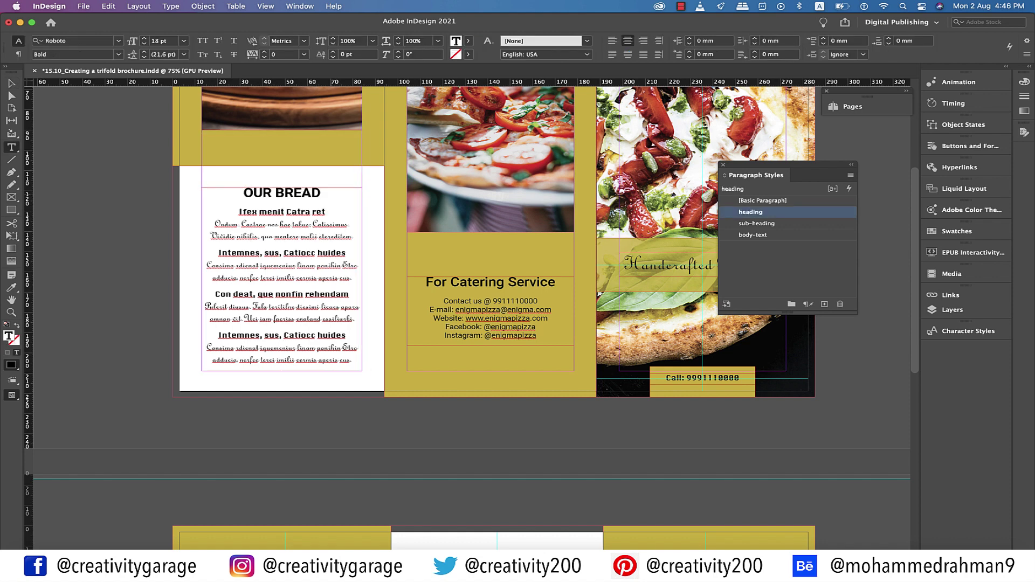
{"action": "key", "text": "Right"}
{"action": "key", "text": "shift+Right"}
{"action": "key", "text": "shift+Right"}
{"action": "key", "text": "shift+Right"}
{"action": "key", "text": "shift+Right"}
{"action": "key", "text": "shift+Right"}
{"action": "key", "text": "shift+Right"}
{"action": "key", "text": "shift+Right"}
{"action": "key", "text": "shift+Right"}
{"action": "key", "text": "shift+Right"}
{"action": "key", "text": "shift+Right"}
{"action": "key", "text": "shift+Right"}
{"action": "key", "text": "shift+Right"}
{"action": "key", "text": "shift+Right"}
{"action": "key", "text": "shift+Right"}
{"action": "key", "text": "shift+Right"}
{"action": "key", "text": "shift+Right"}
{"action": "key", "text": "shift+Right"}
{"action": "key", "text": "shift+Right"}
{"action": "key", "text": "shift+Right"}
{"action": "key", "text": "shift+Right"}
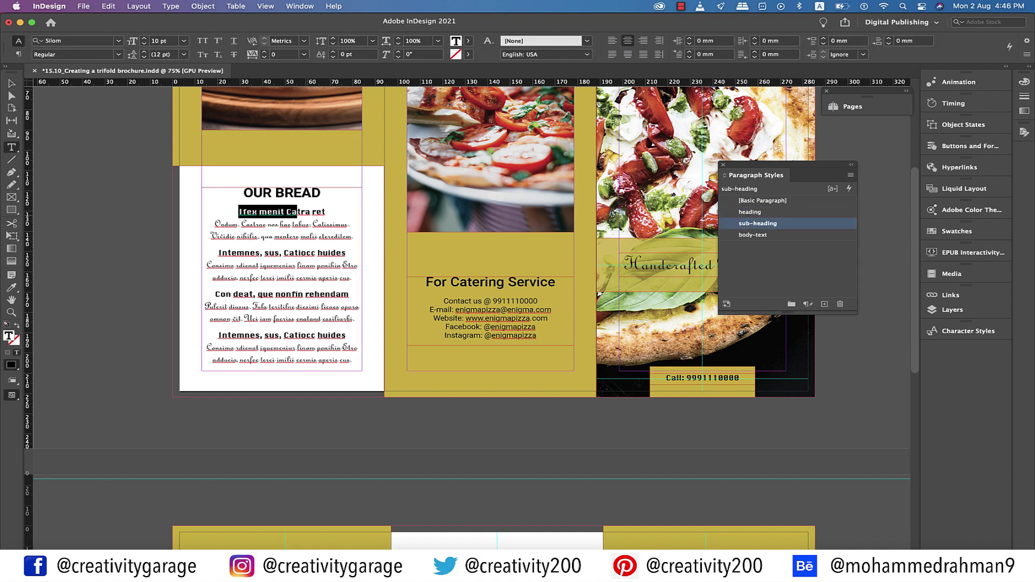
{"action": "key", "text": "Delete"}
{"action": "key", "text": "Delete"}
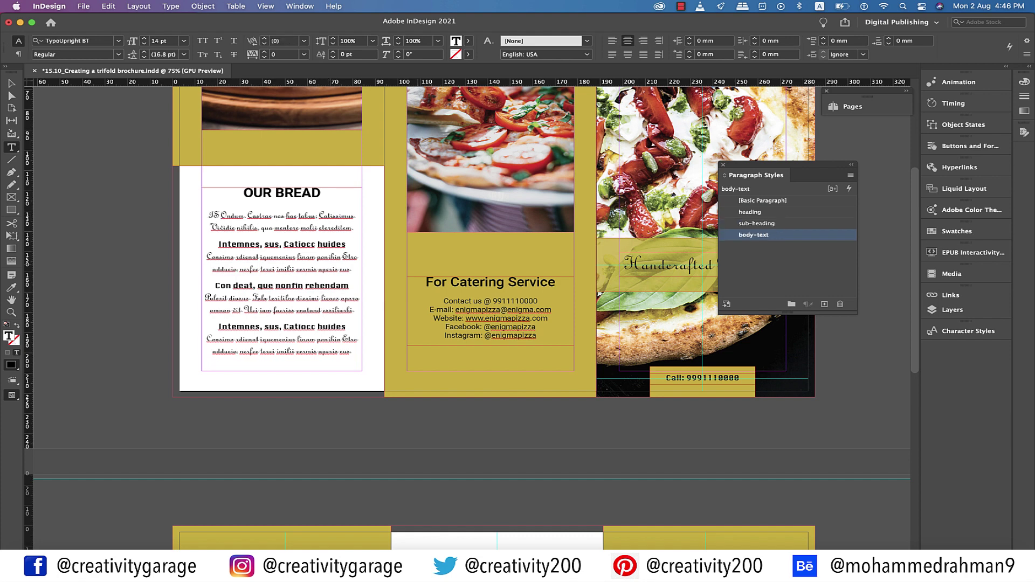
{"action": "type", "text": "Is Crafte"}
{"action": "type", "text": "d with Lo"}
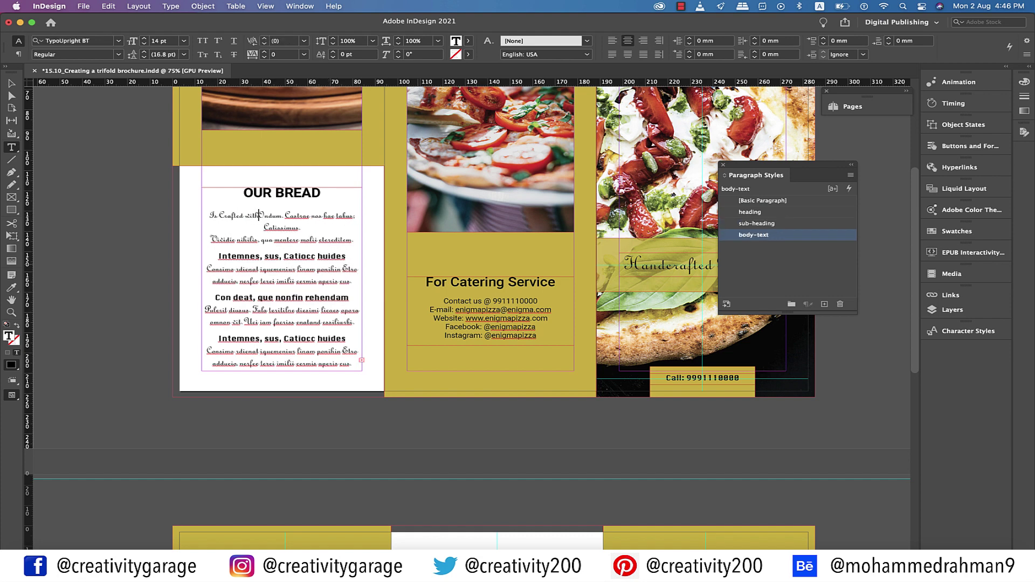
{"action": "type", "text": "ve & Passion"}
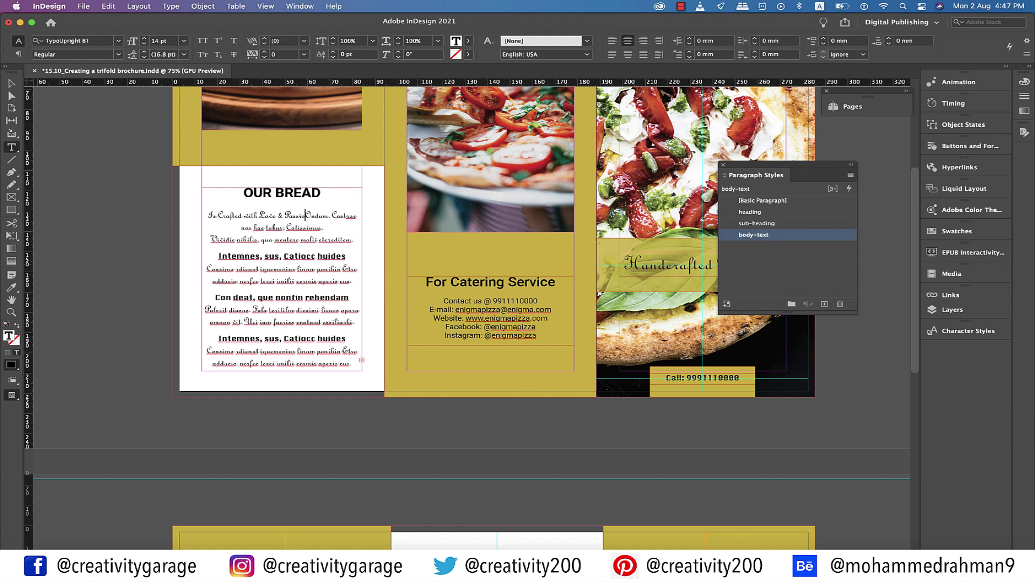
{"action": "key", "text": "Return"}
{"action": "key", "text": "Return"}
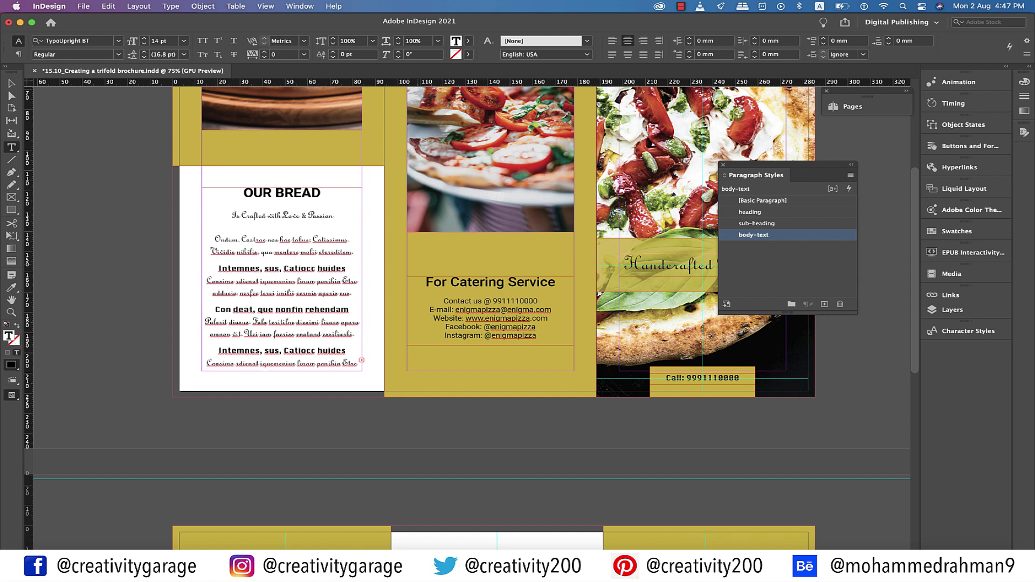
Delete the three remaining subheadings
{"action": "key", "text": "Down"}
{"action": "key", "text": "Down"}
{"action": "key", "text": "shift+Down"}
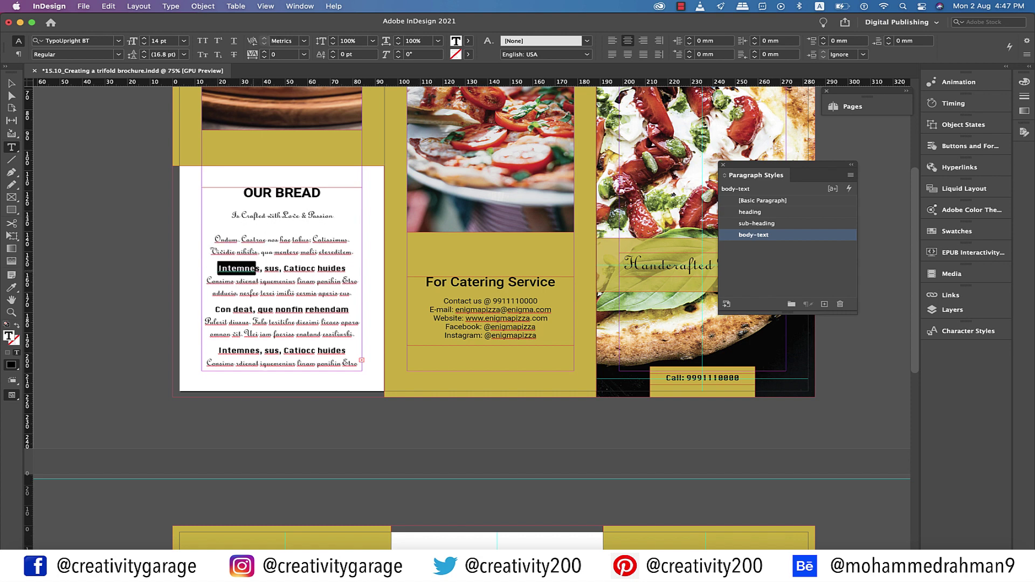
{"action": "key", "text": "BackSpace"}
{"action": "key", "text": "Down"}
{"action": "key", "text": "Down"}
{"action": "key", "text": "shift+Down"}
{"action": "key", "text": "BackSpace"}
{"action": "key", "text": "Down"}
{"action": "key", "text": "Down"}
{"action": "key", "text": "shift+Down"}
{"action": "key", "text": "BackSpace"}
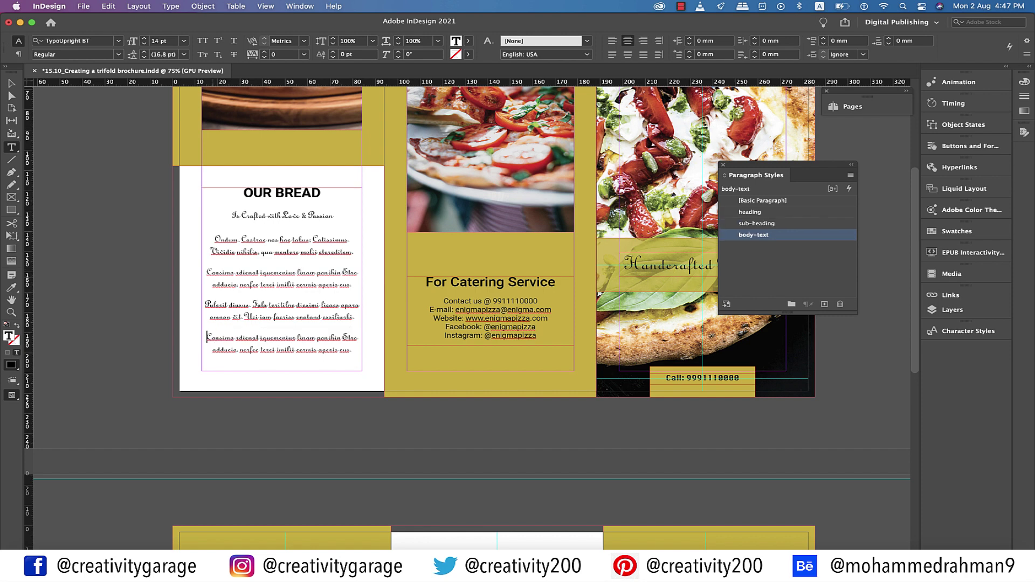
Left-justify the body paragraphs and remove the blank line between them
{"action": "key", "text": "shift+Up"}
{"action": "key", "text": "shift+Up"}
{"action": "key", "text": "shift+Up"}
{"action": "key", "text": "shift+Up"}
{"action": "key", "text": "shift+Up"}
{"action": "key", "text": "shift+Up"}
{"action": "key", "text": "shift+Up"}
{"action": "key", "text": "shift+Up"}
{"action": "key", "text": "super+shift+j"}
{"action": "left_click", "coordinate": [344, 252]}
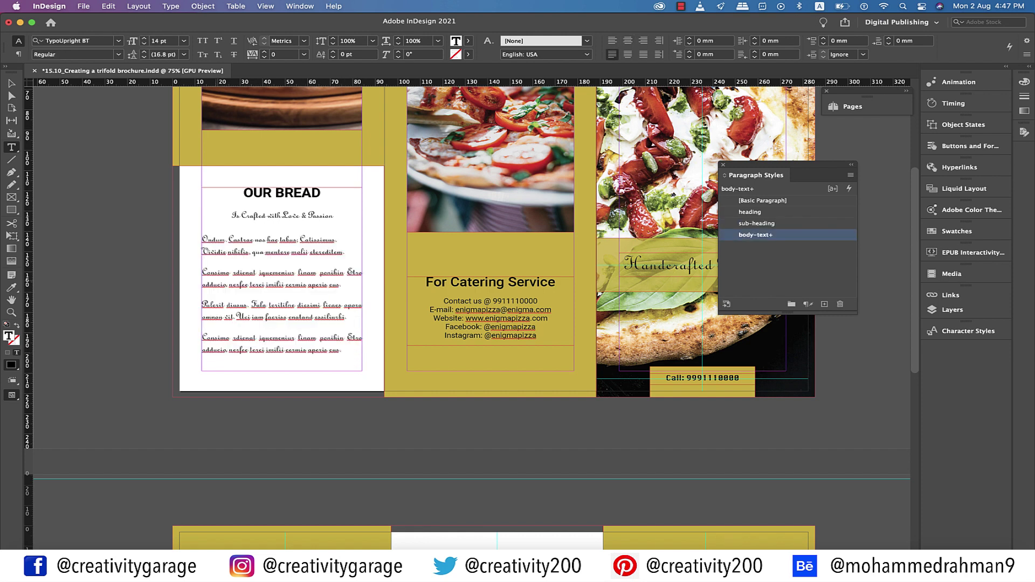
{"action": "key", "text": "Delete"}
{"action": "key", "text": "Delete"}
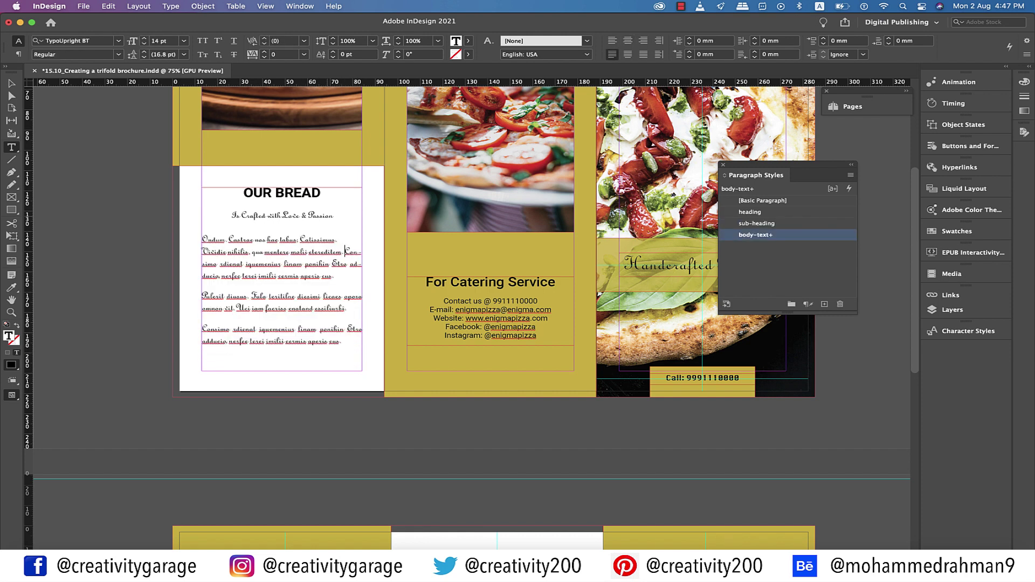
Enlarge the tagline to 18 pt and preview the layout without guides
{"action": "left_click_drag", "start_coordinate": [333, 215], "coordinate": [231, 215]}
{"action": "left_click", "coordinate": [184, 41]}
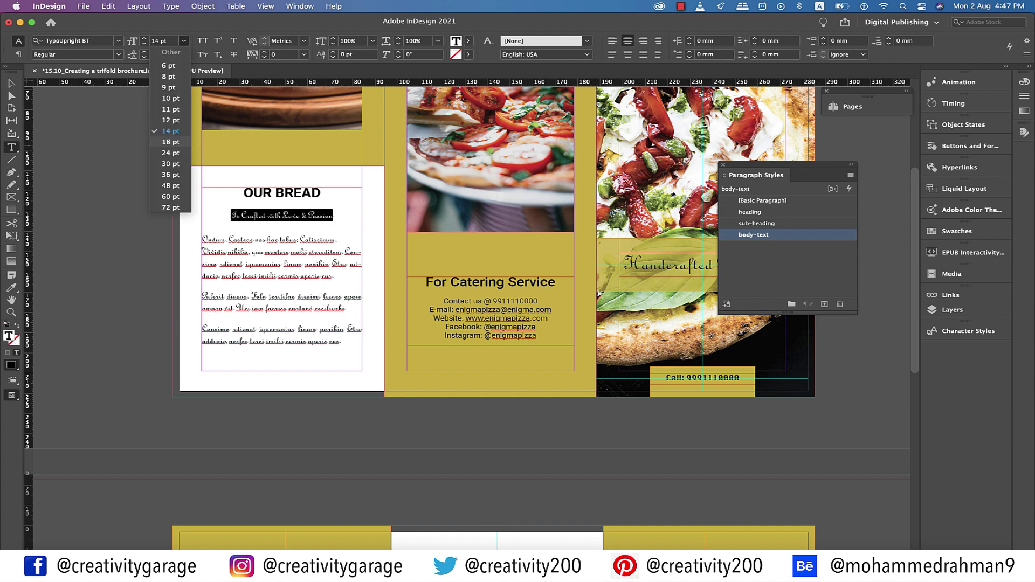
{"action": "left_click", "coordinate": [162, 141]}
{"action": "key", "text": "super+shift+period"}
{"action": "key", "text": "super+shift+period"}
{"action": "key", "text": "super+shift+period"}
{"action": "key", "text": "super+z"}
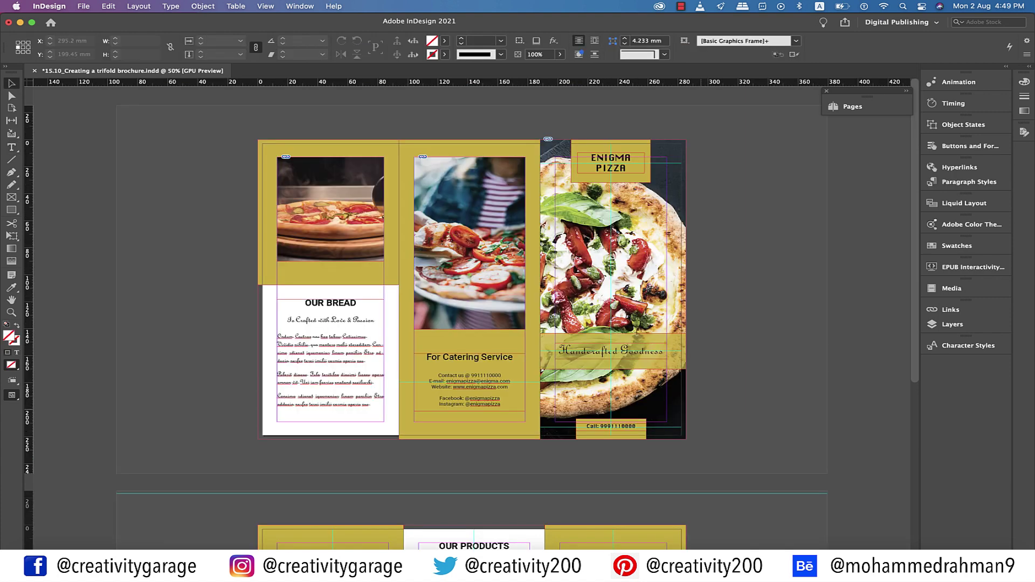
{"action": "key", "text": "w"}
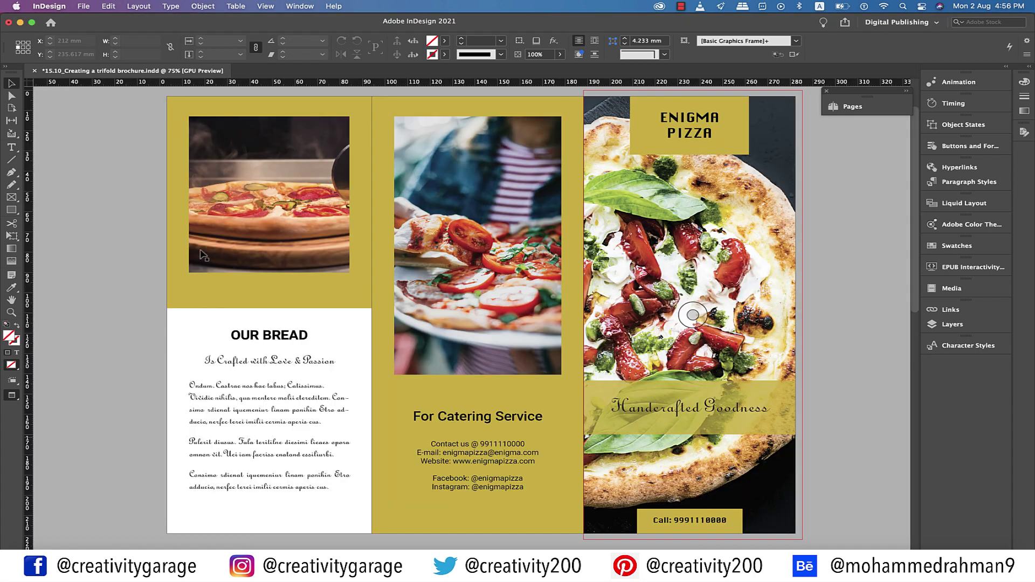
Draw a 10 mm black spacer square and position it just below the pizza photo
{"action": "left_click_drag", "start_coordinate": [316, 114], "coordinate": [317, 116]}
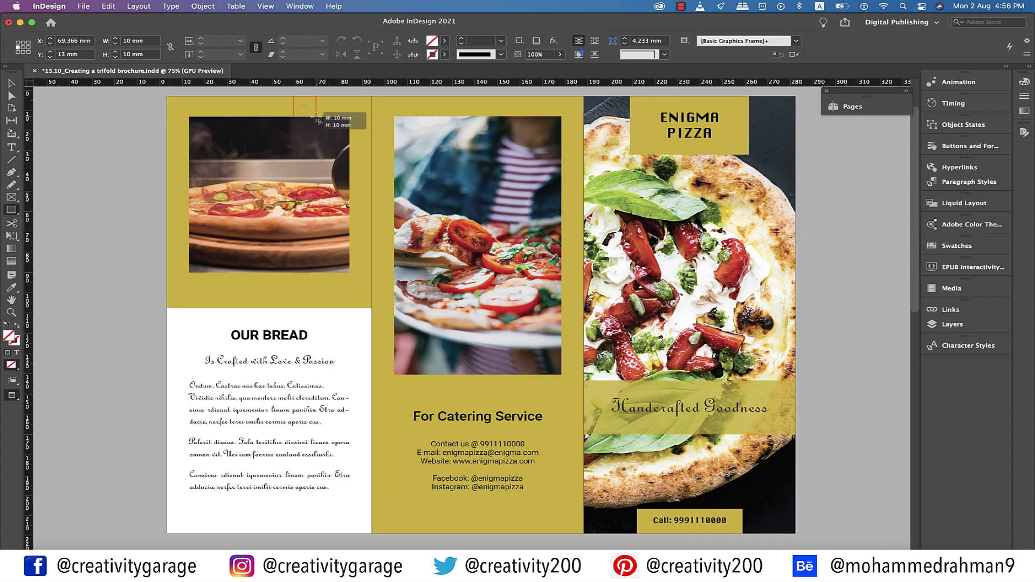
{"action": "left_click", "coordinate": [444, 41]}
{"action": "left_click", "coordinate": [327, 108]}
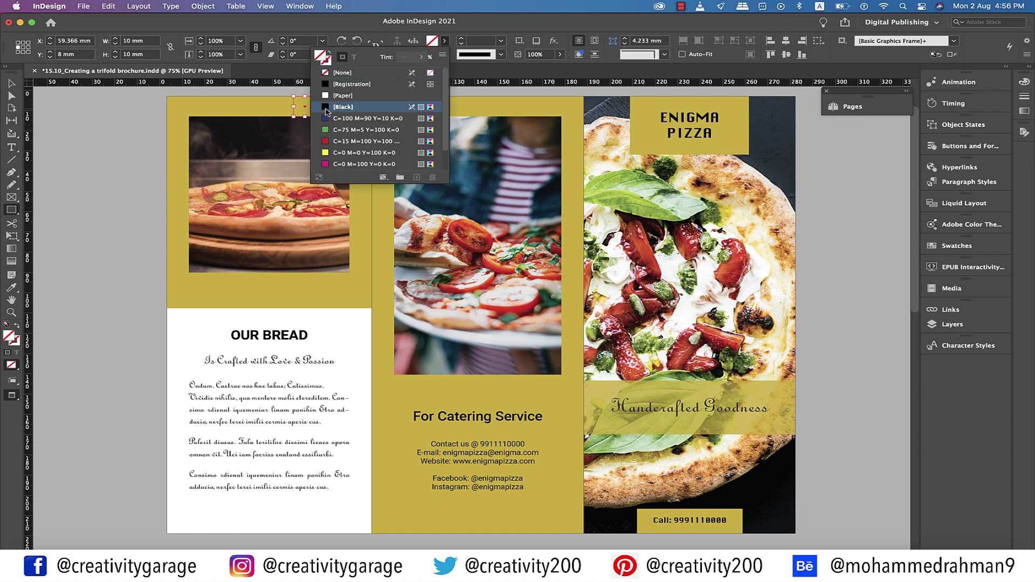
{"action": "left_click", "coordinate": [11, 86]}
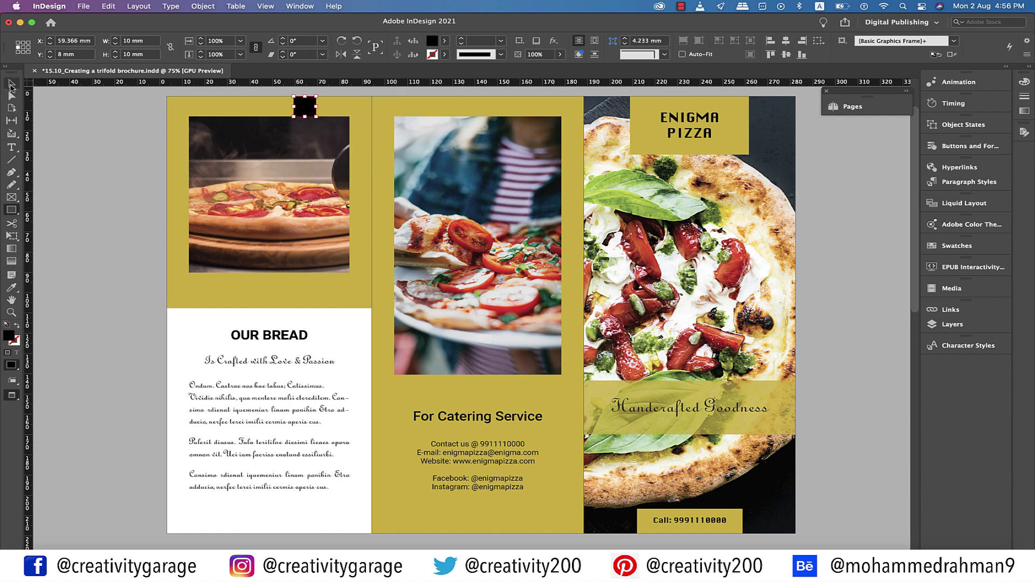
{"action": "left_click", "coordinate": [108, 158]}
{"action": "left_click_drag", "start_coordinate": [283, 208], "coordinate": [269, 293]}
Pull the yellow panel's bottom edge up to the spacer, then delete the square
{"action": "left_click", "coordinate": [308, 307]}
{"action": "left_click", "coordinate": [270, 287]}
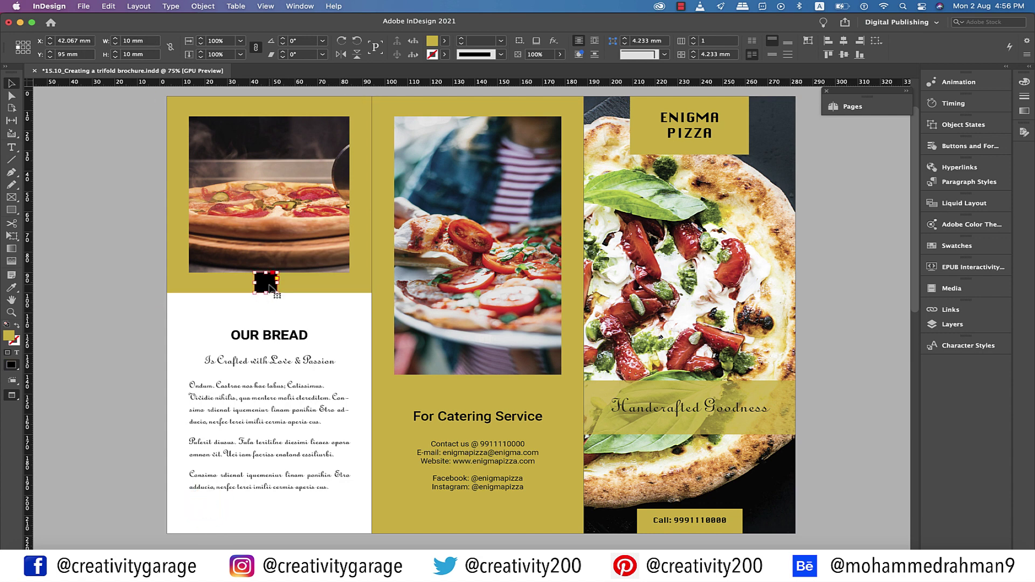
{"action": "key", "text": "Delete"}
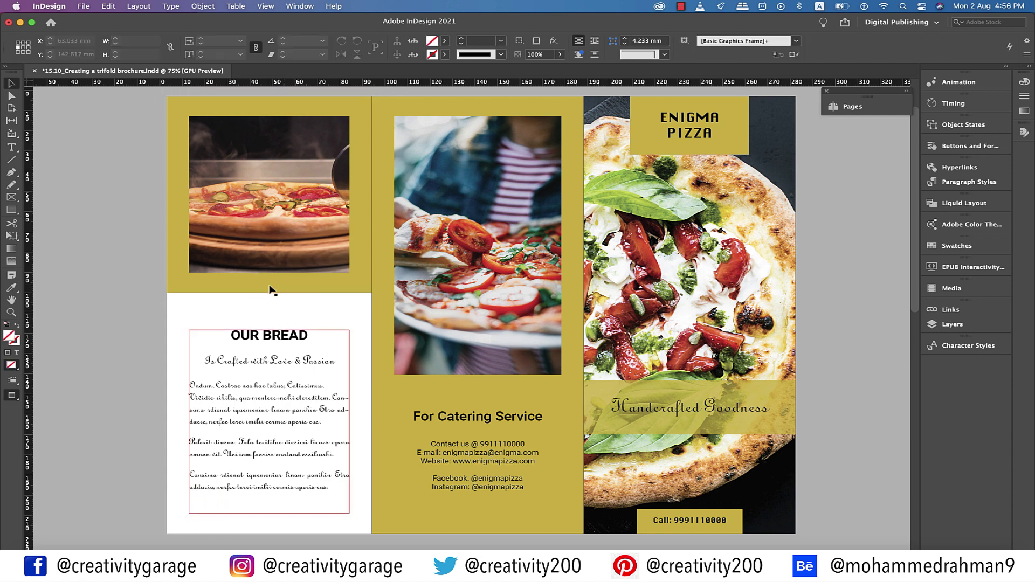